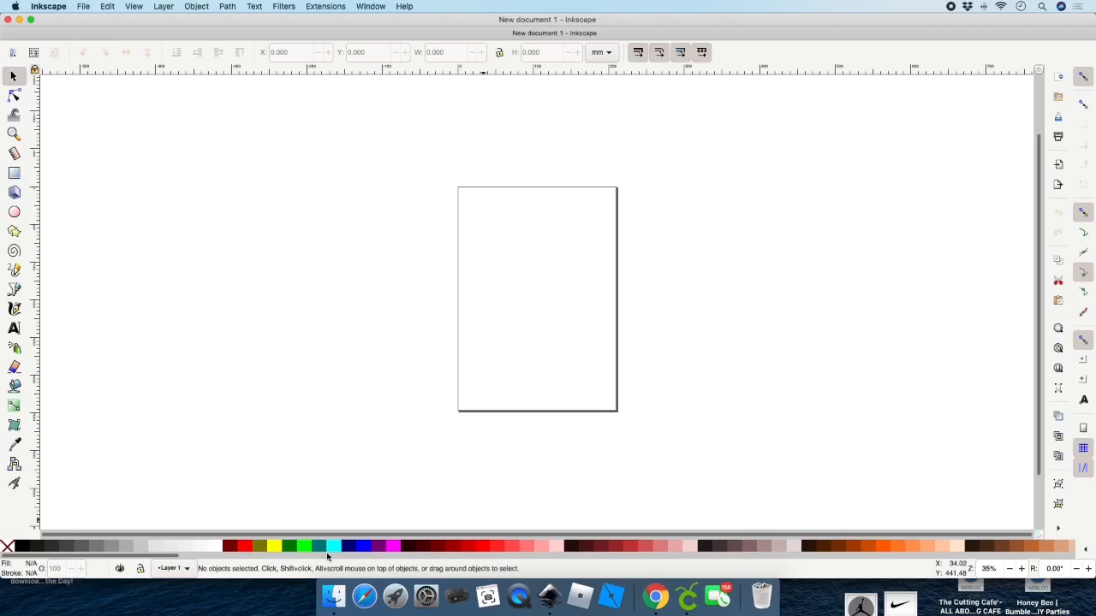
- Set the document's page size to US Letter 8.5 x 11.0 in and its display units to inches
left_click(84, 7)
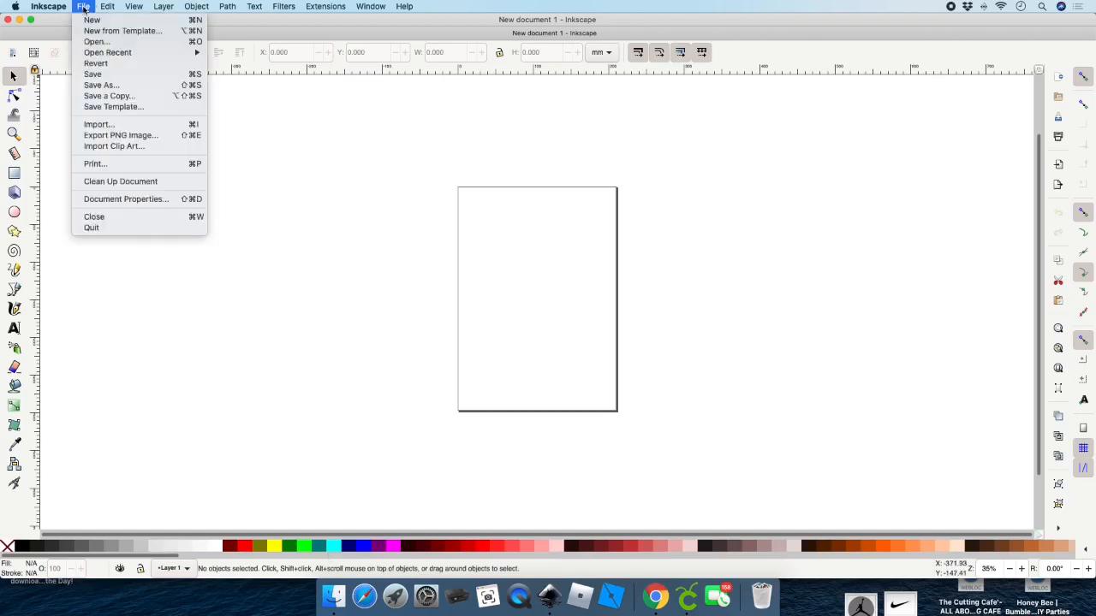
left_click(120, 200)
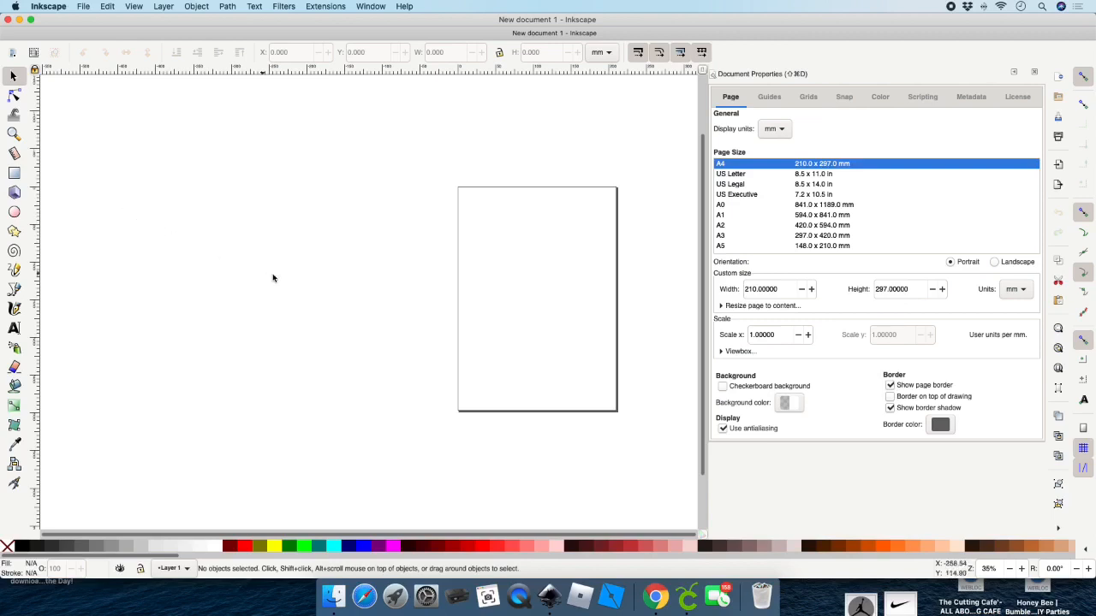
left_click(814, 179)
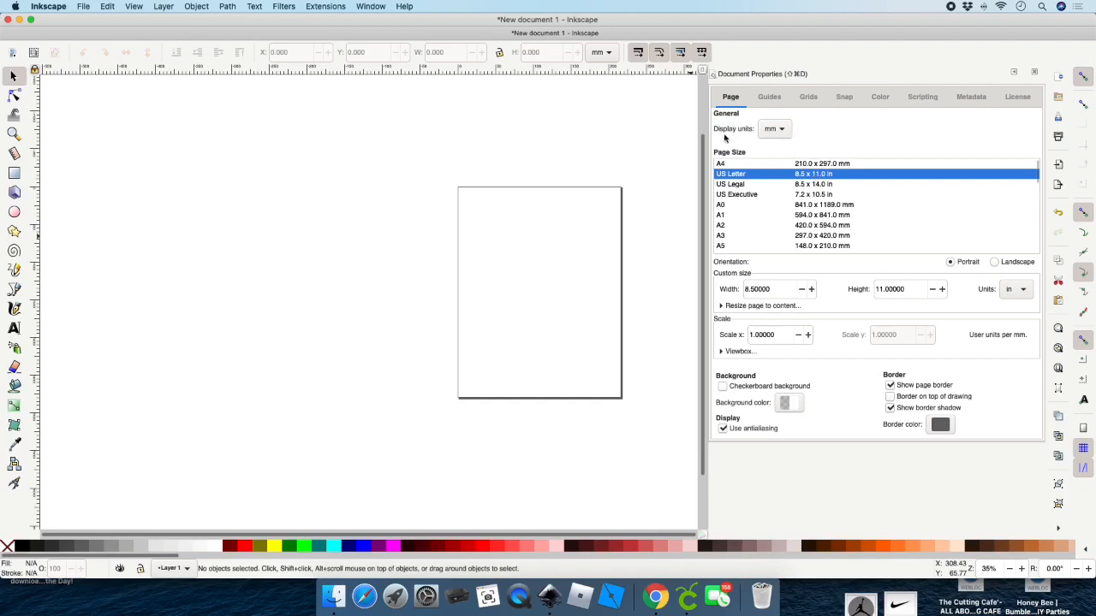
left_click(782, 131)
left_click(782, 131)
left_click(781, 131)
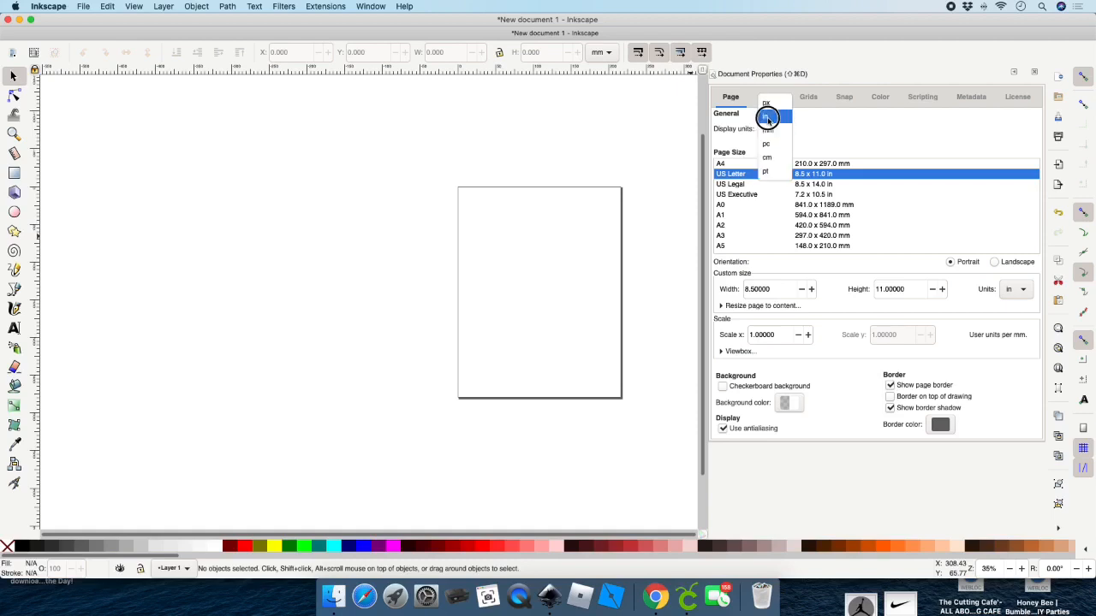
left_click(766, 116)
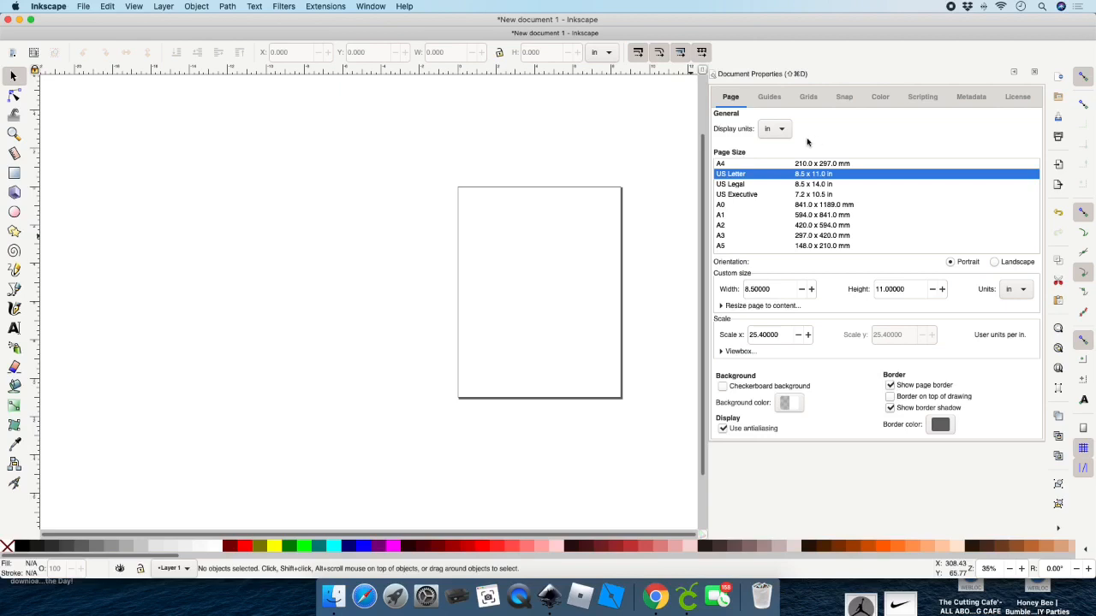
left_click(1036, 75)
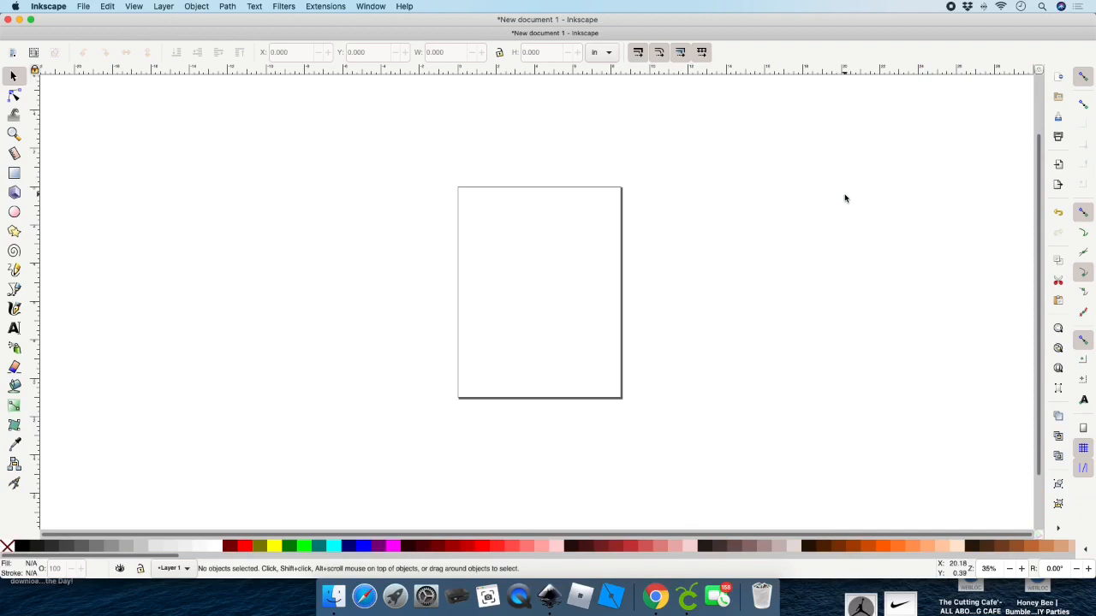
left_click(86, 8)
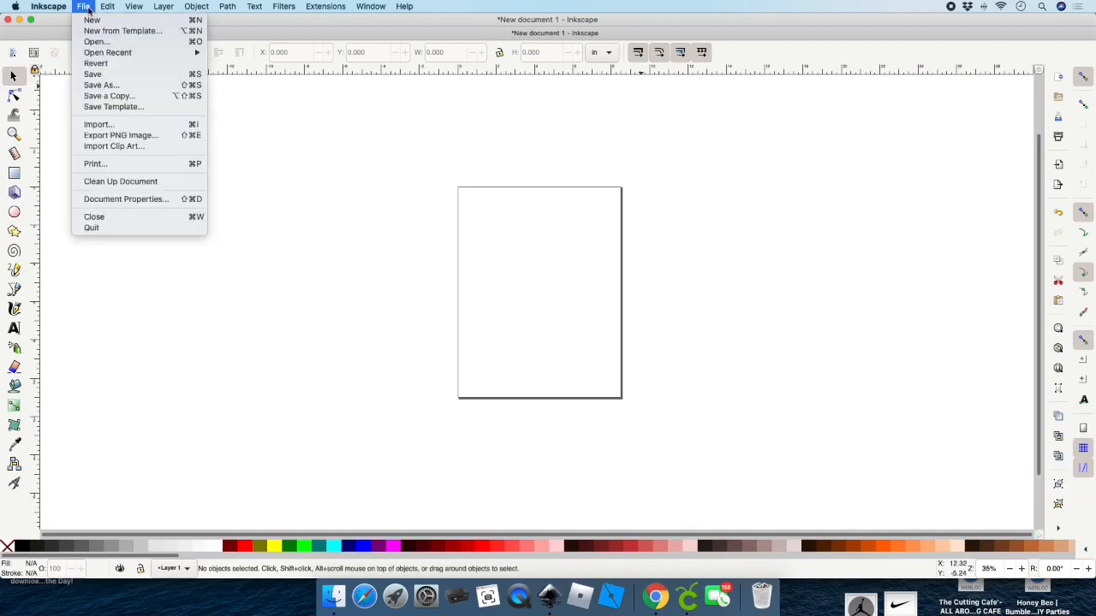
left_click(97, 125)
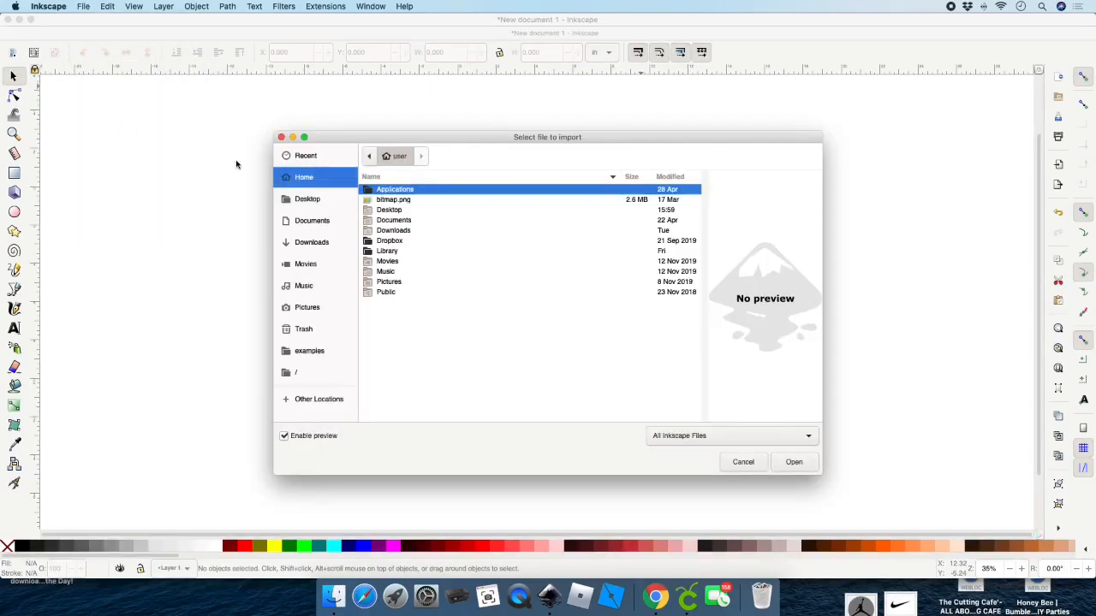
left_click(317, 246)
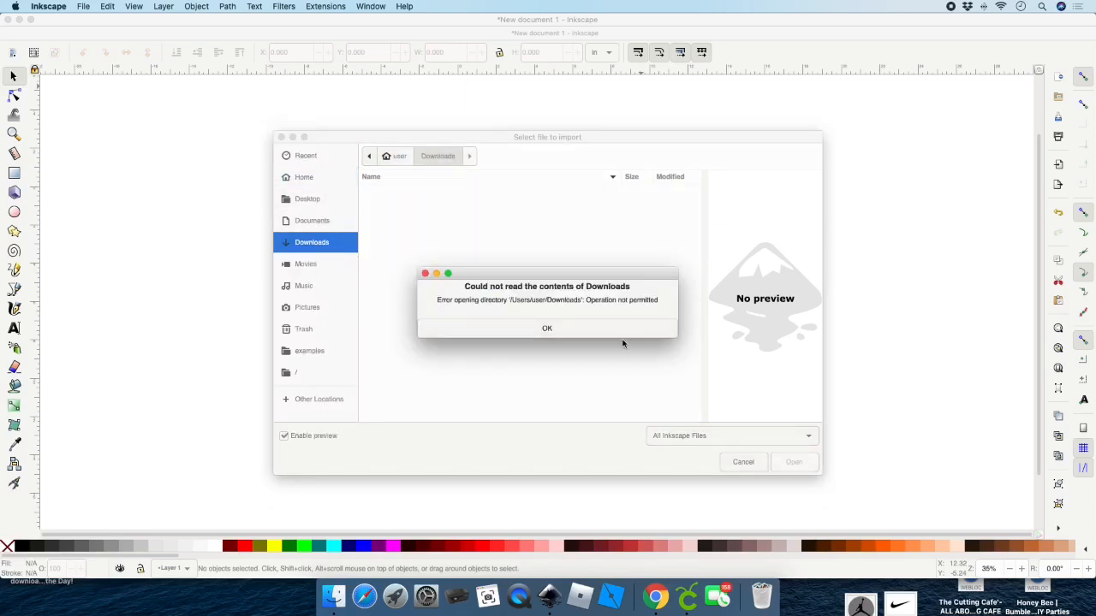
left_click(547, 328)
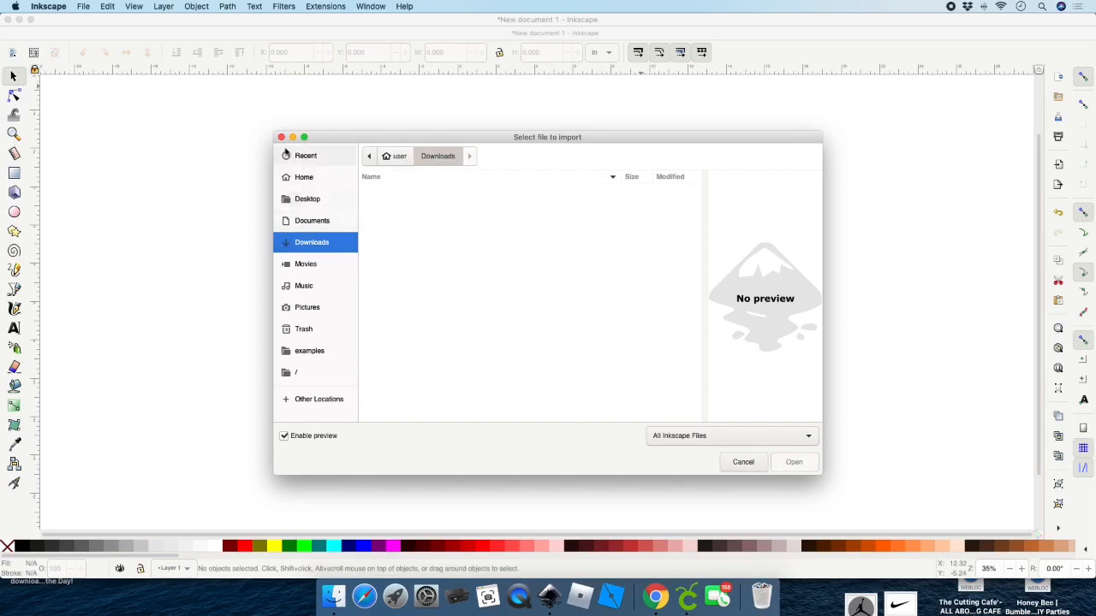
left_click(281, 137)
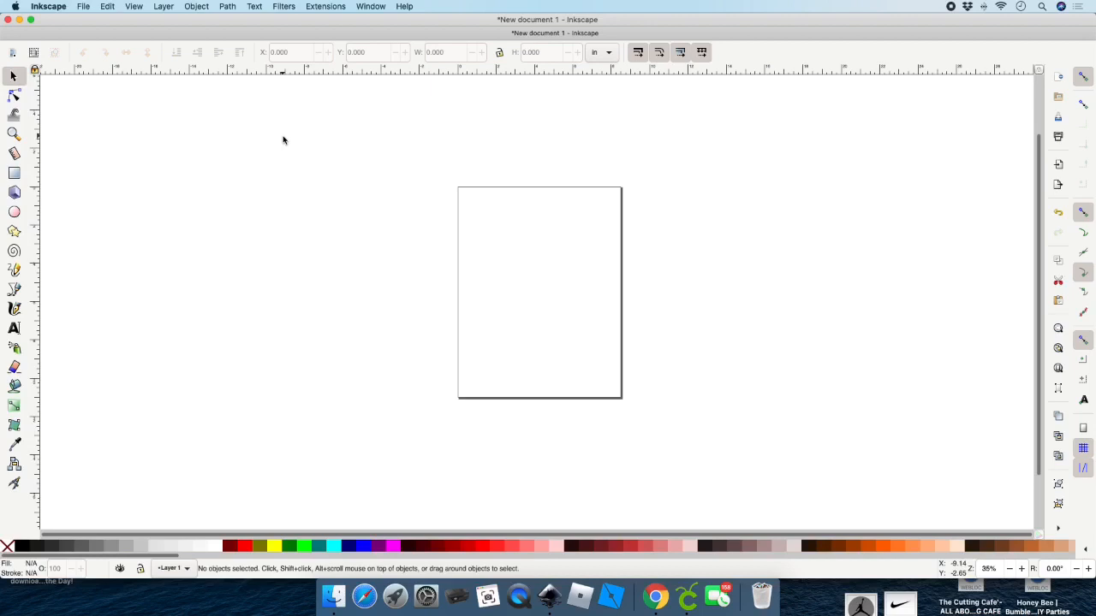
- Switch to Finder and open the Divine Digital Diva Files folder inside Downloads
left_click(335, 602)
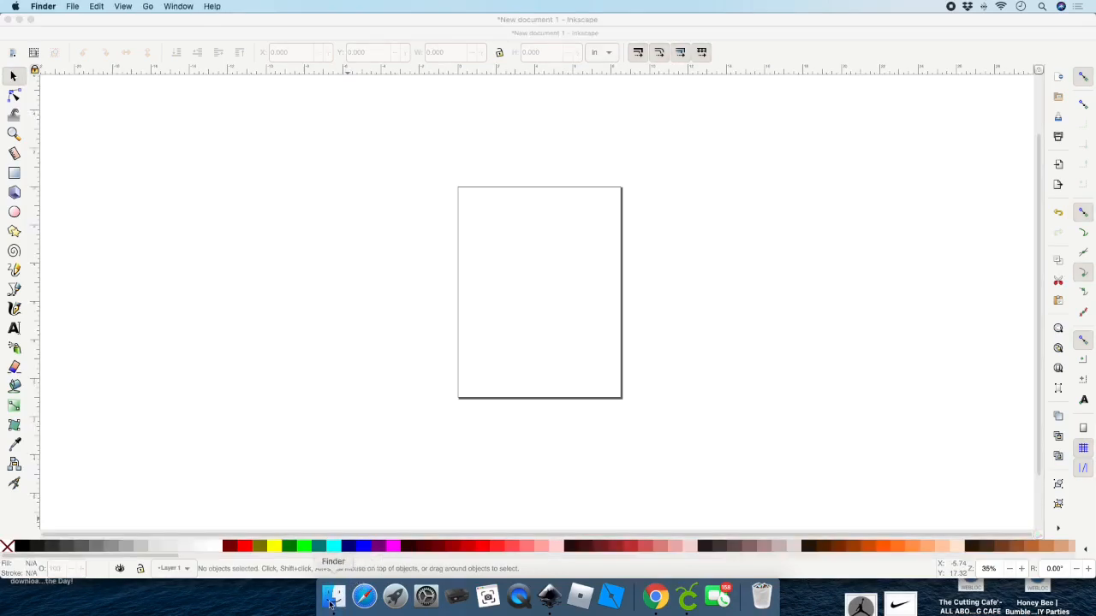
left_click(333, 600)
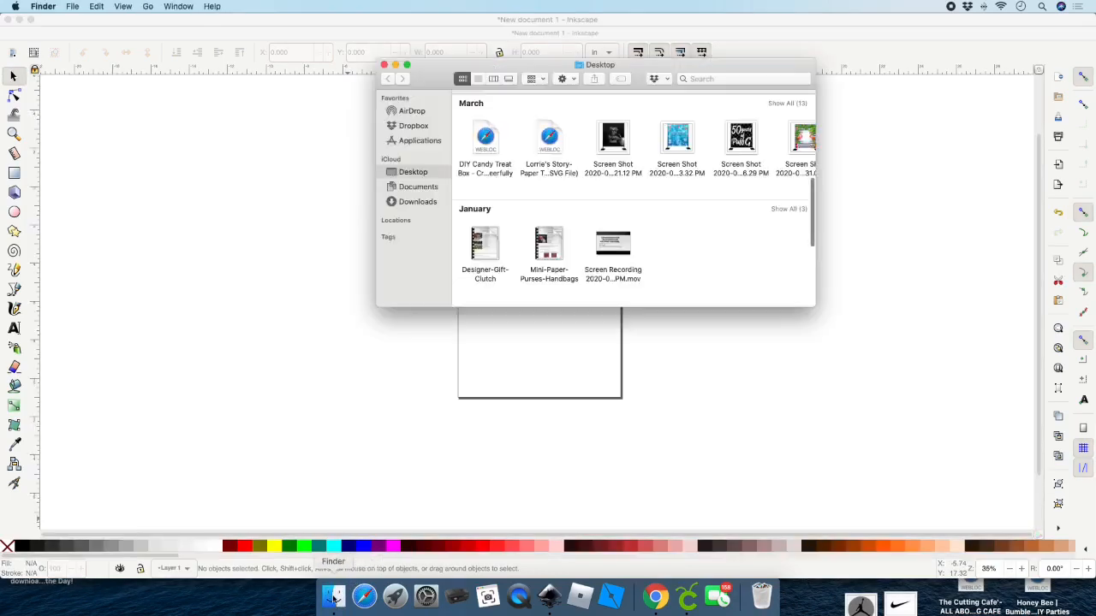
left_click(419, 201)
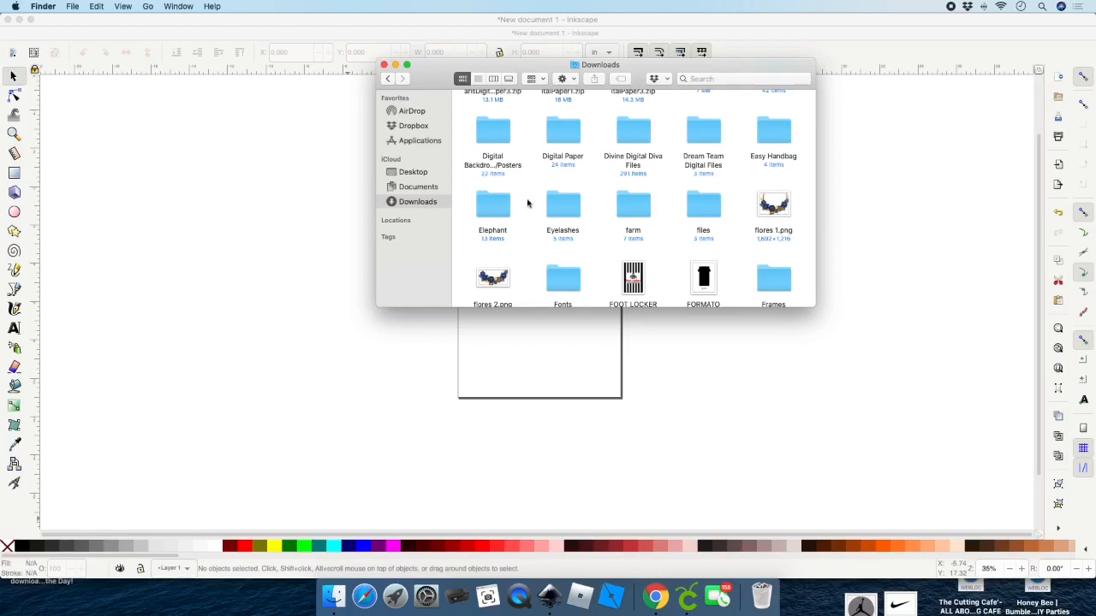
scroll(632, 173, "down", 2)
scroll(633, 174, "down", 2)
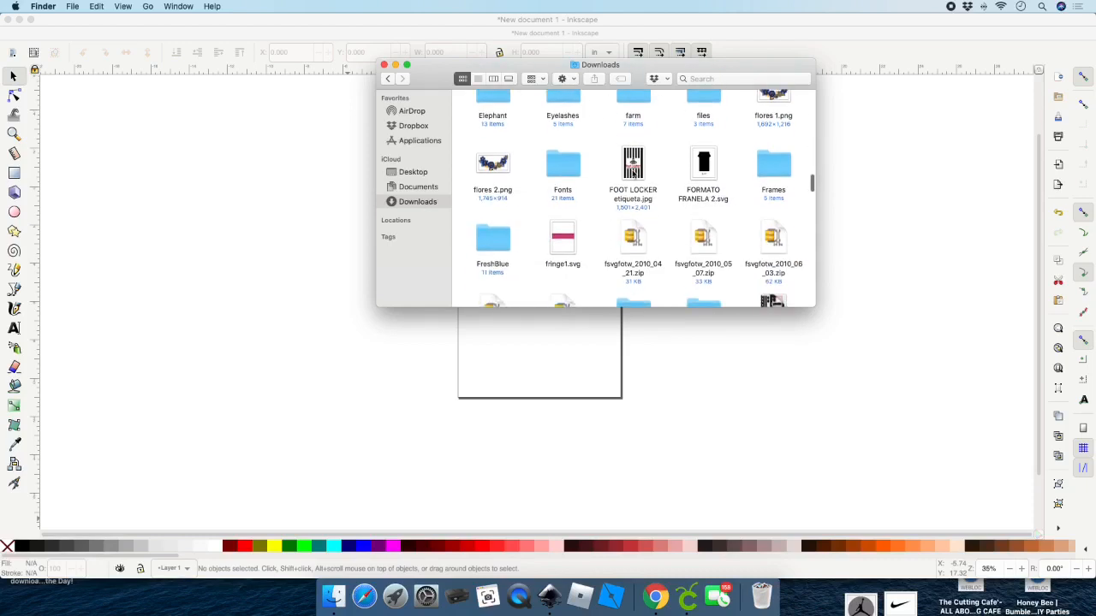
scroll(633, 171, "up", 3)
double_click(633, 129)
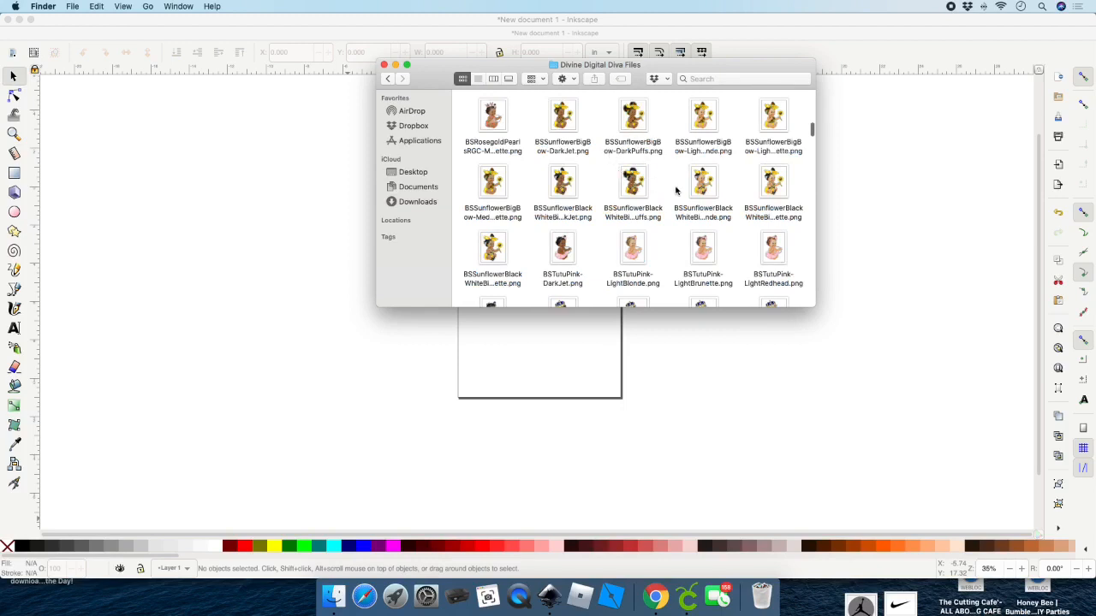
- Import the light-skinned BSSunflowerBlackWhiteBi...ette.png baby picture from the Finder folder into the Inkscape document as an embedded image
left_click(775, 185)
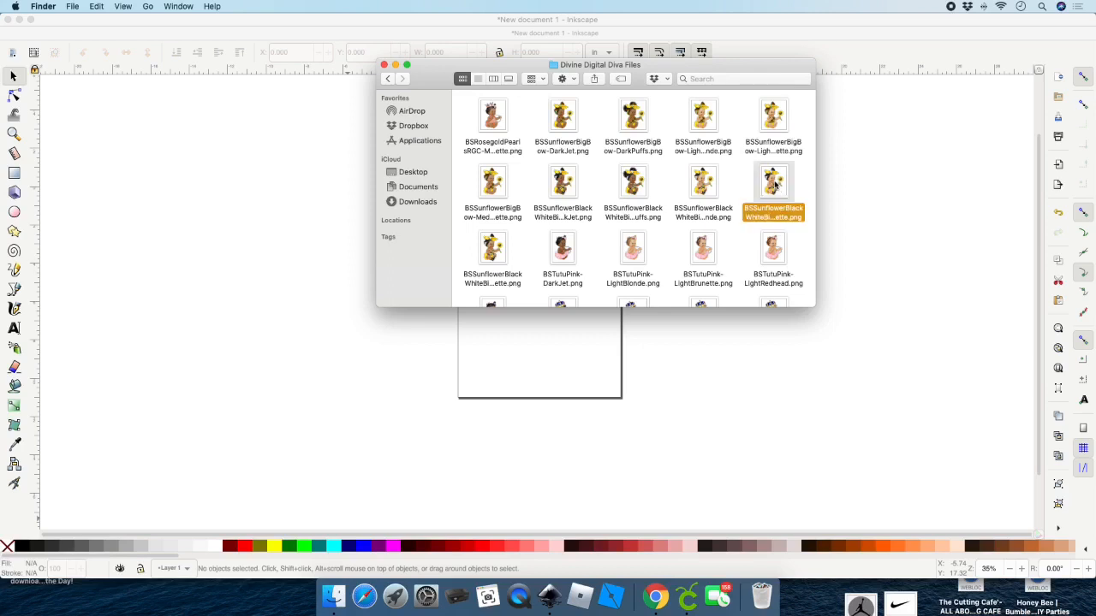
left_click_drag(775, 185, 525, 349)
left_click_drag(775, 188, 205, 220)
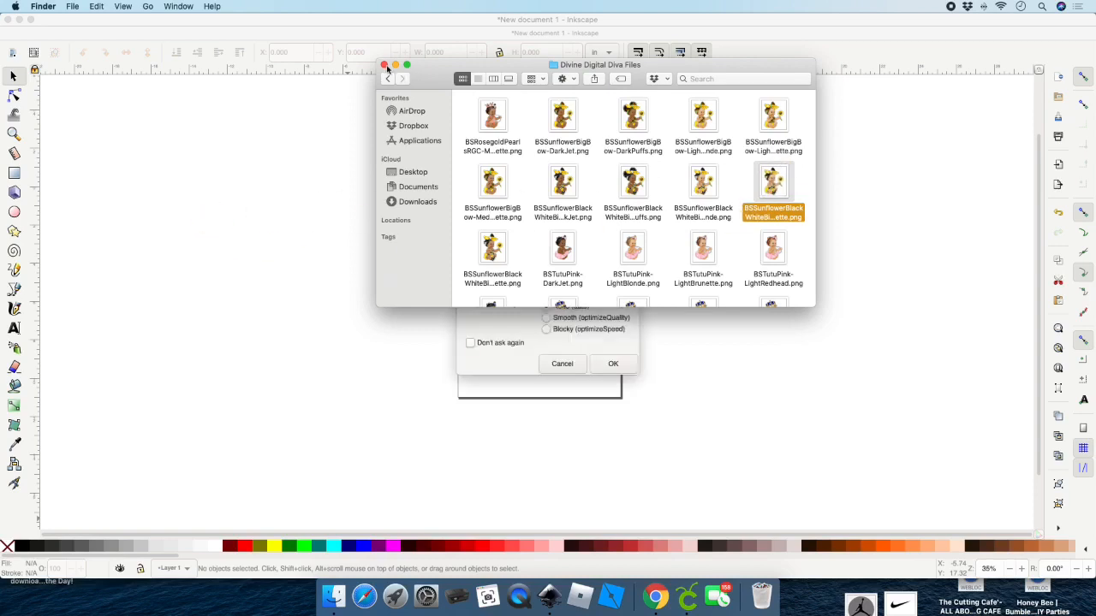
left_click(869, 169)
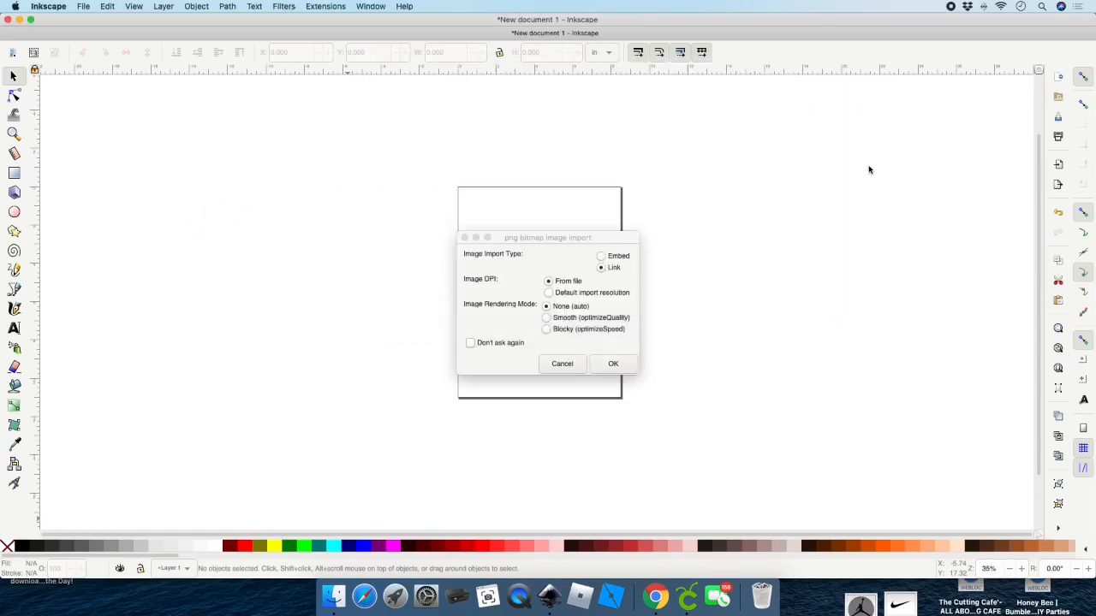
left_click(602, 258)
left_click(602, 257)
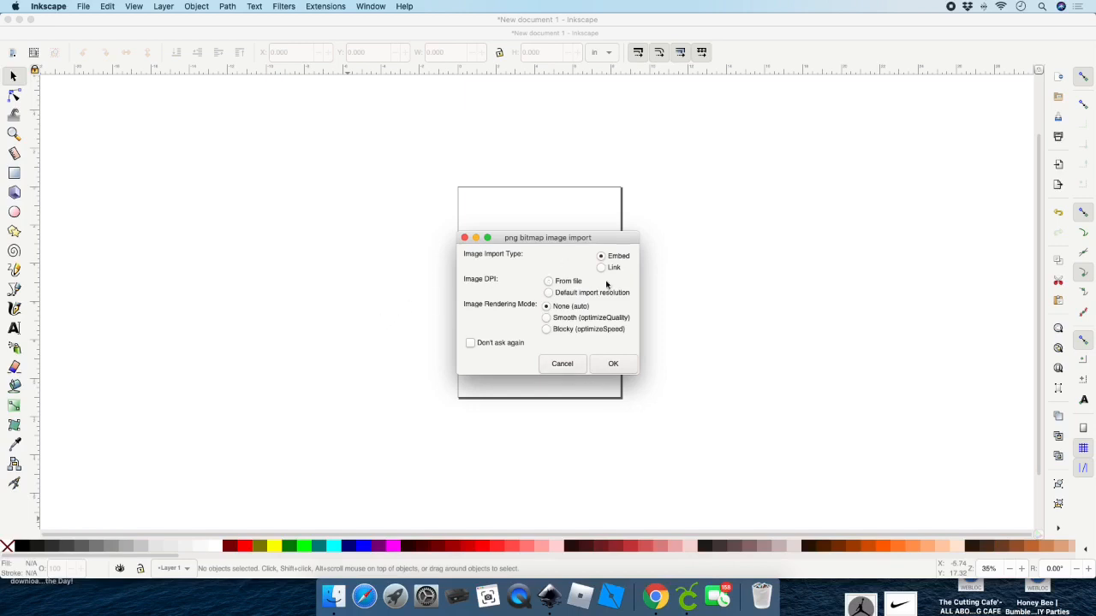
left_click(607, 284)
left_click(611, 365)
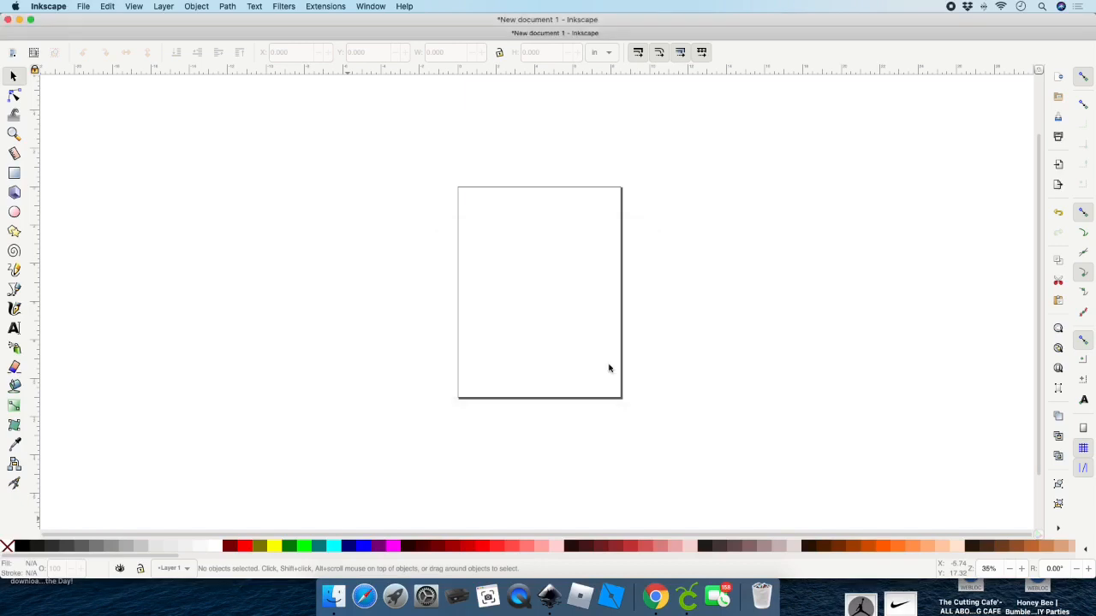
- Move the imported baby image near the middle of the page, at about X 1.85 in and Y 2.3 in
left_click_drag(597, 351, 529, 274)
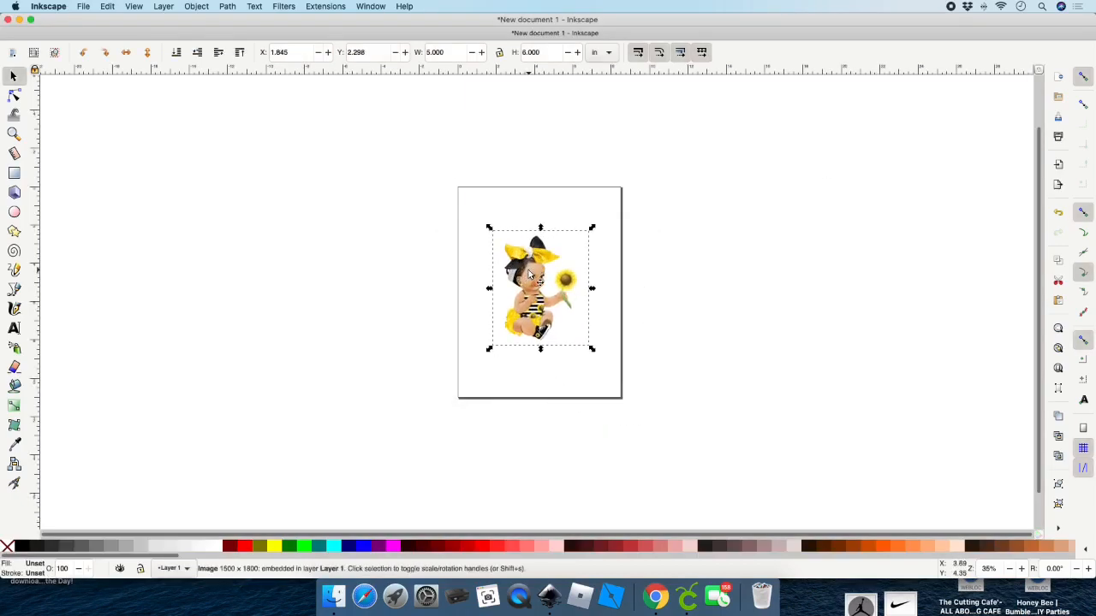
scroll(529, 274, "right", 1)
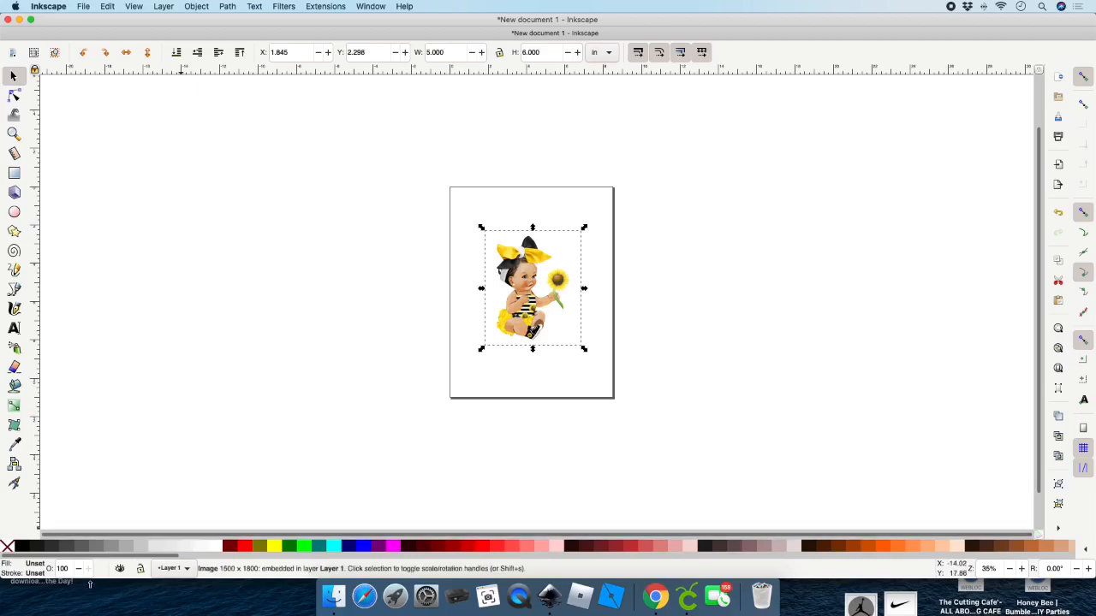
left_click(1021, 569)
left_click(1022, 570)
left_click(1022, 569)
left_click(1021, 570)
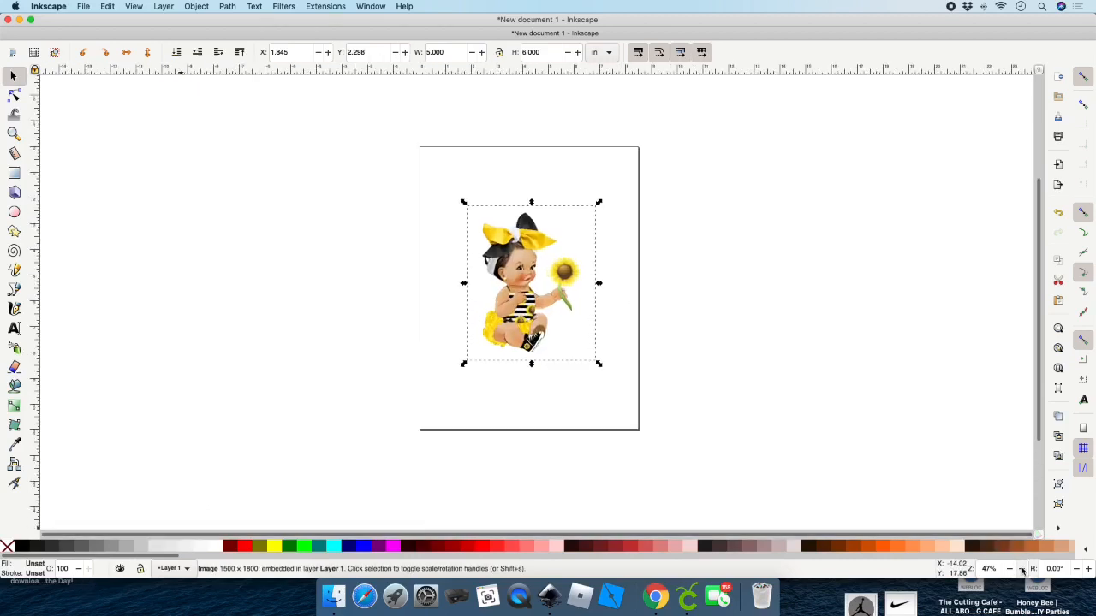
left_click(1021, 569)
left_click(1021, 569)
left_click(1021, 569)
left_click(1022, 570)
left_click(1021, 569)
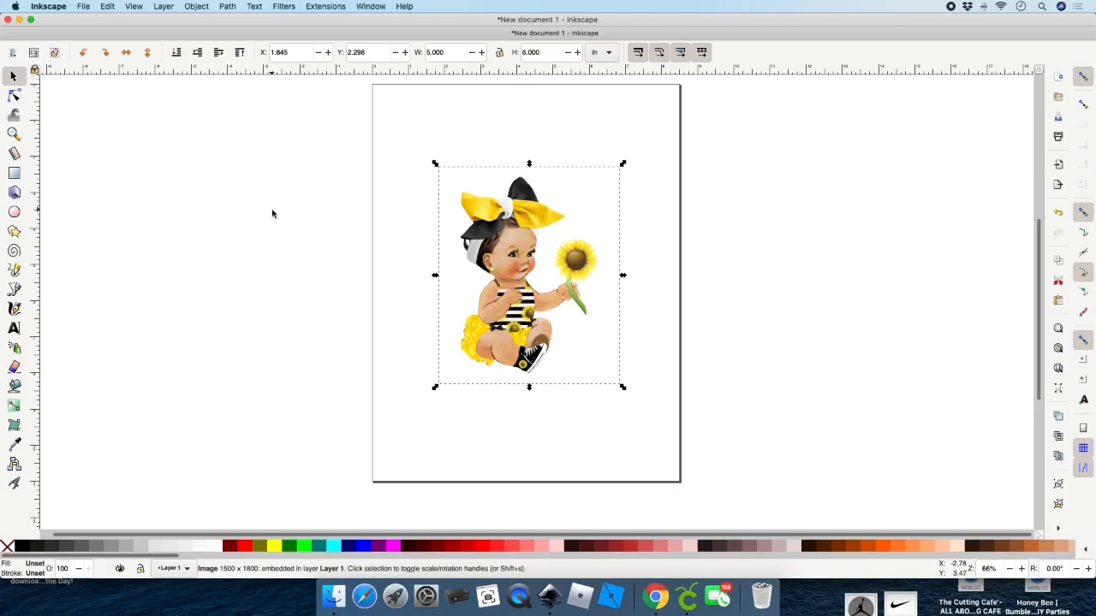
scroll(273, 213, "right", 1)
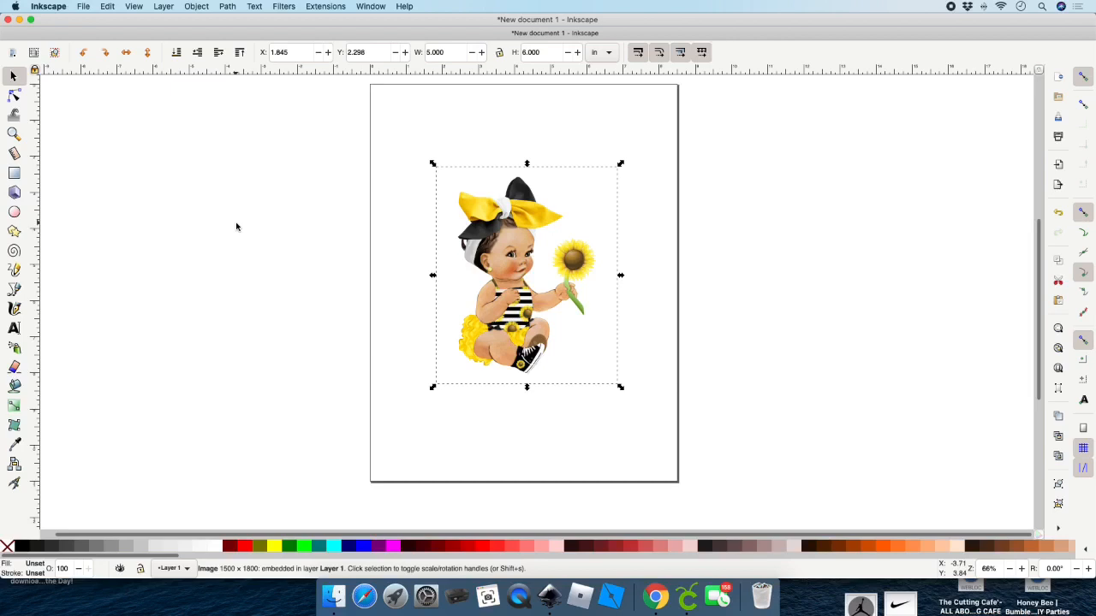
scroll(237, 225, "down", 1)
- Set the document's background color to a mostly opaque greyish brown, RGBA 9b837de4, using the CMYK and alpha values
left_click(83, 6)
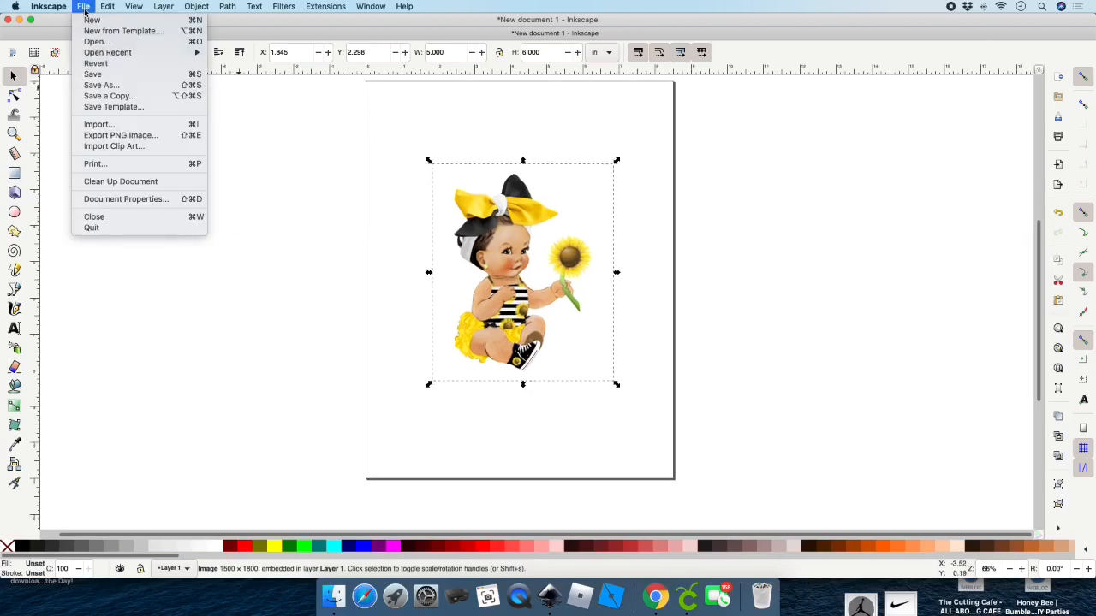
left_click(138, 203)
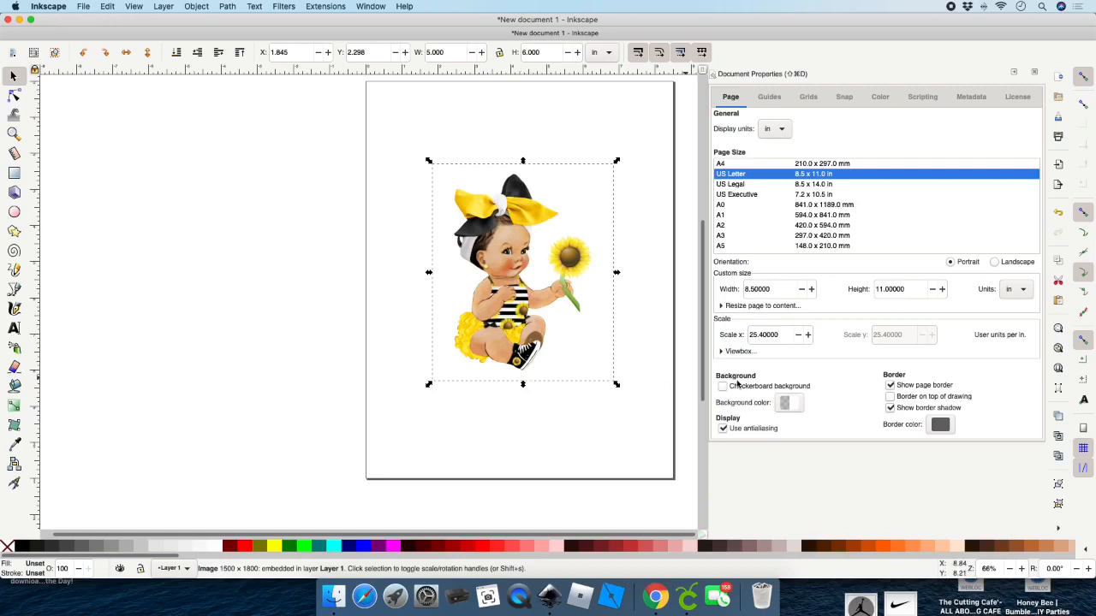
left_click(788, 406)
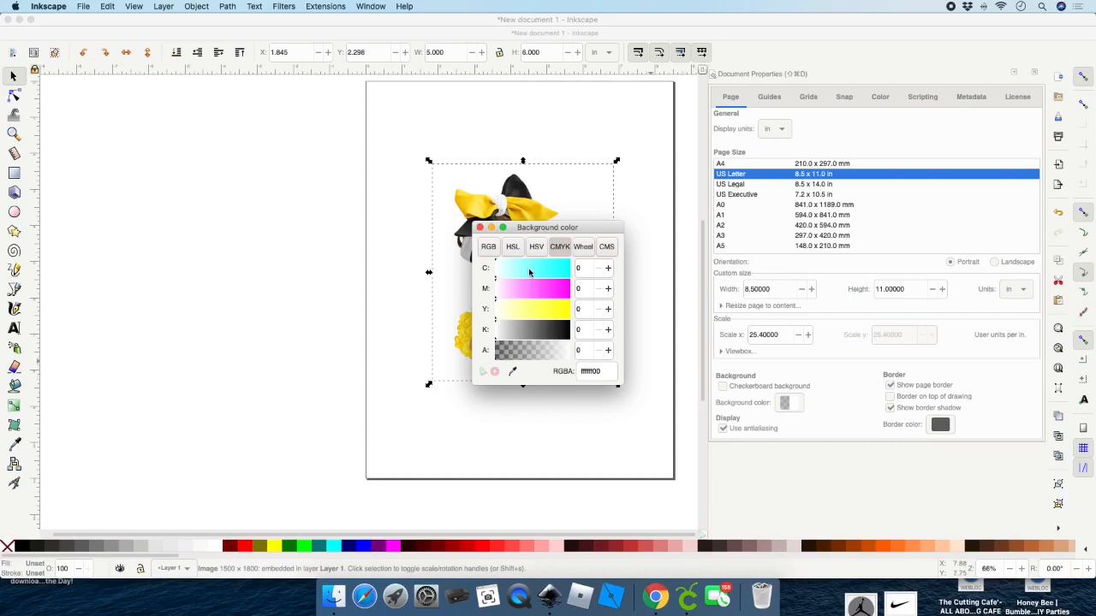
left_click(554, 271)
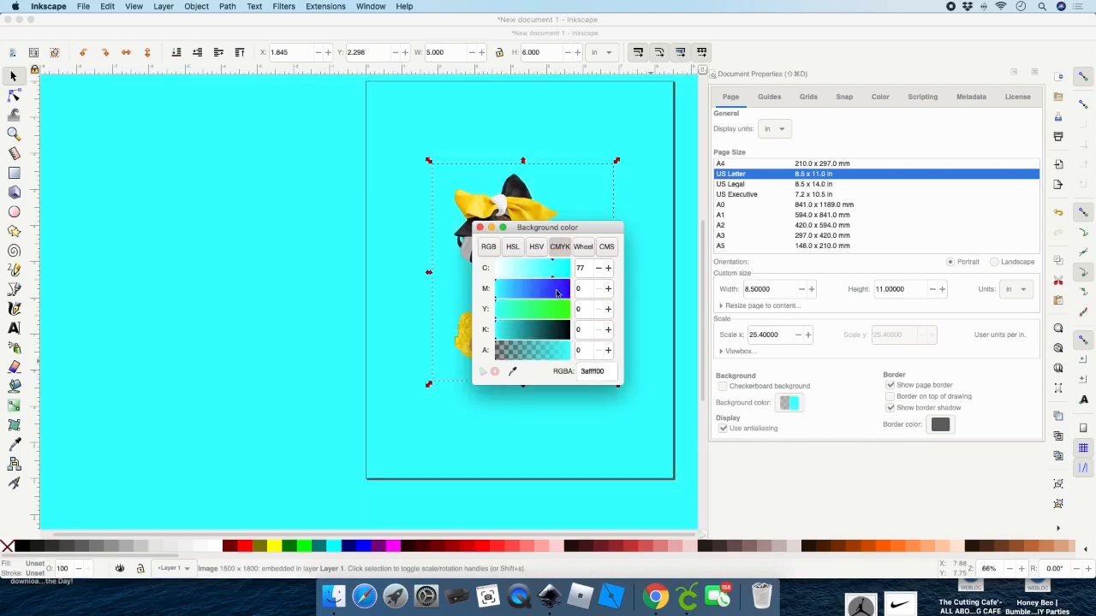
left_click(560, 290)
left_click(562, 309)
left_click(562, 331)
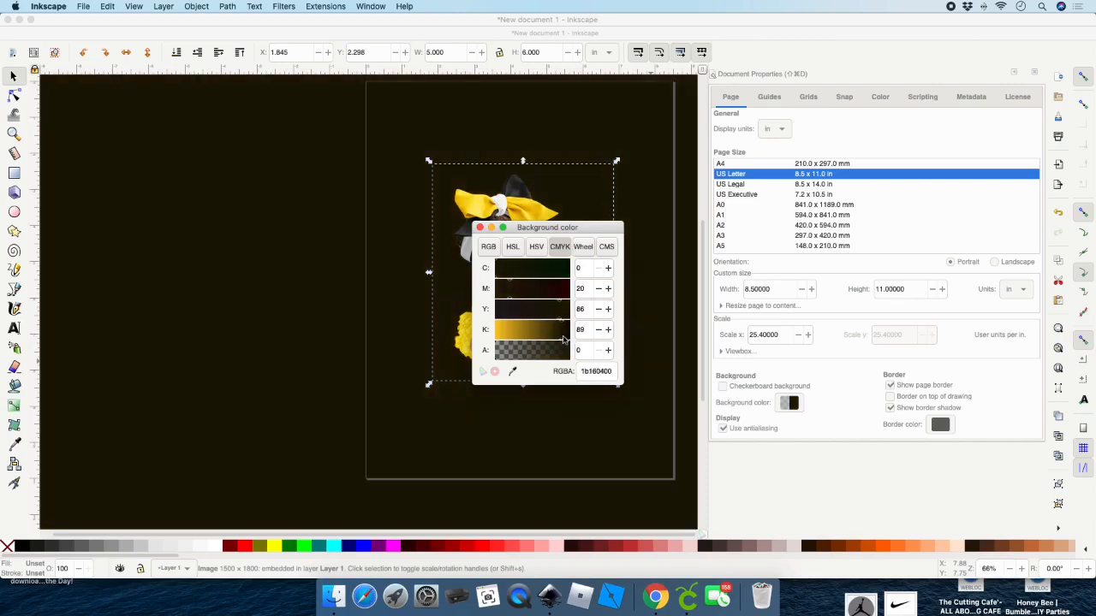
left_click(563, 351)
left_click_drag(547, 336, 508, 314)
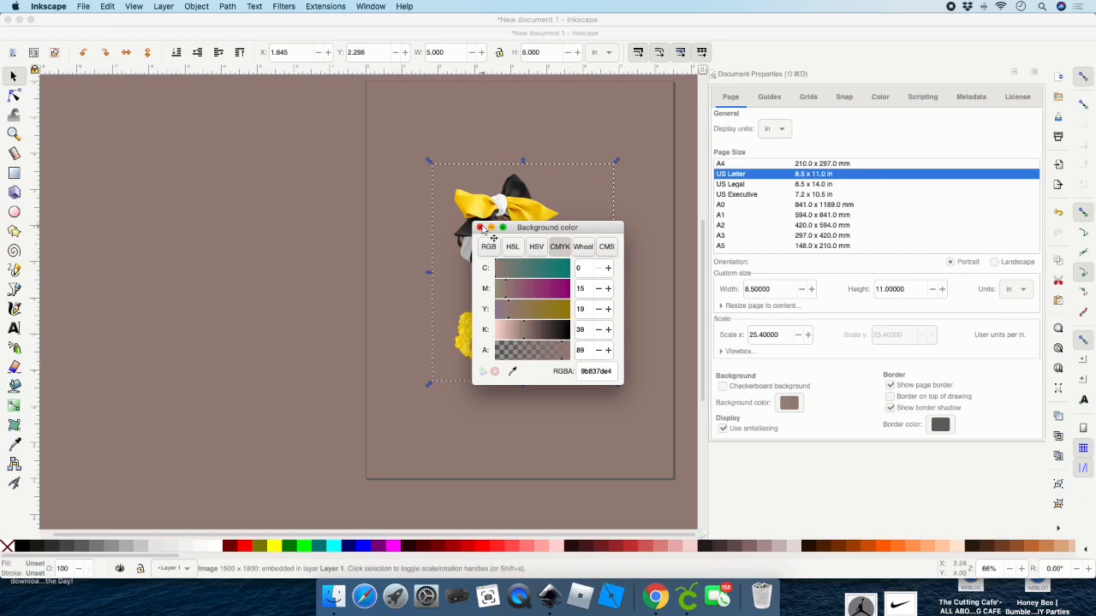
left_click(480, 227)
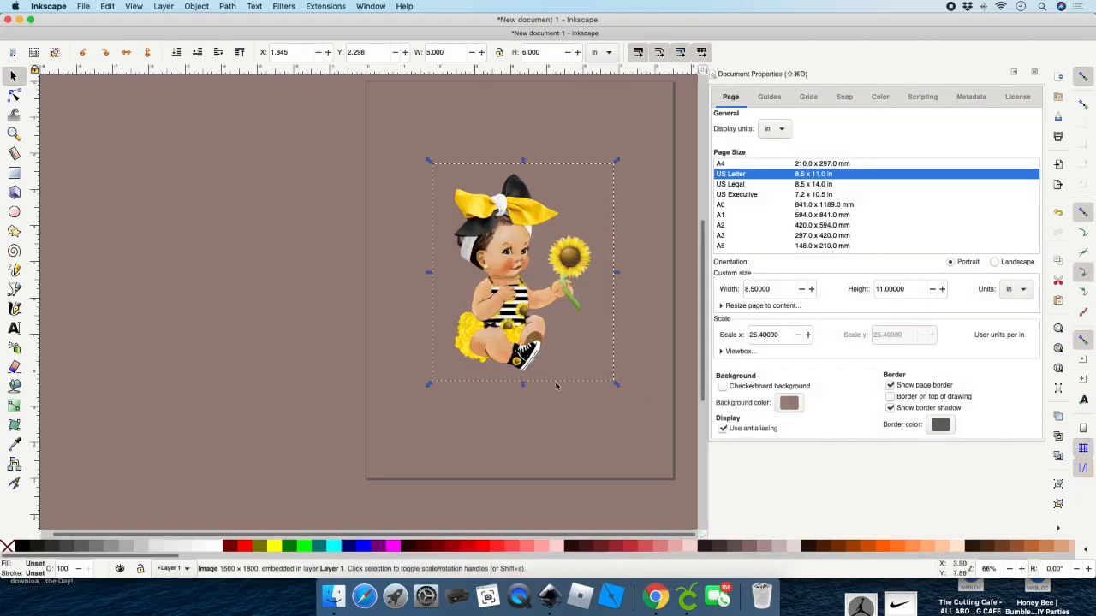
left_click(1037, 74)
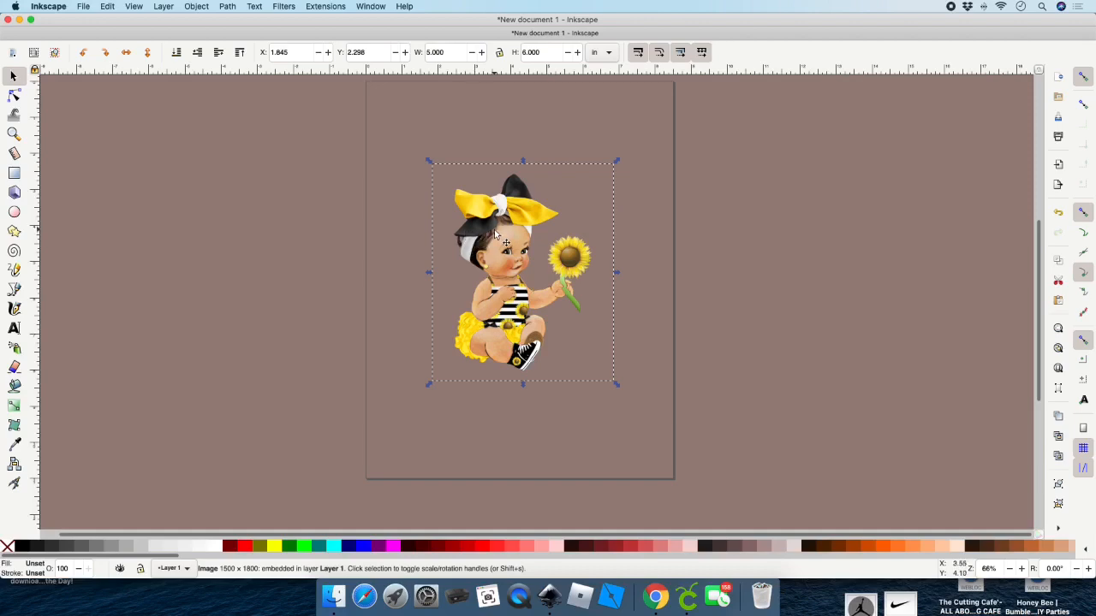
- Duplicate the baby image and move the copy off the page to its right, at about X 10.59 in and Y 2.28 in
left_click(107, 7)
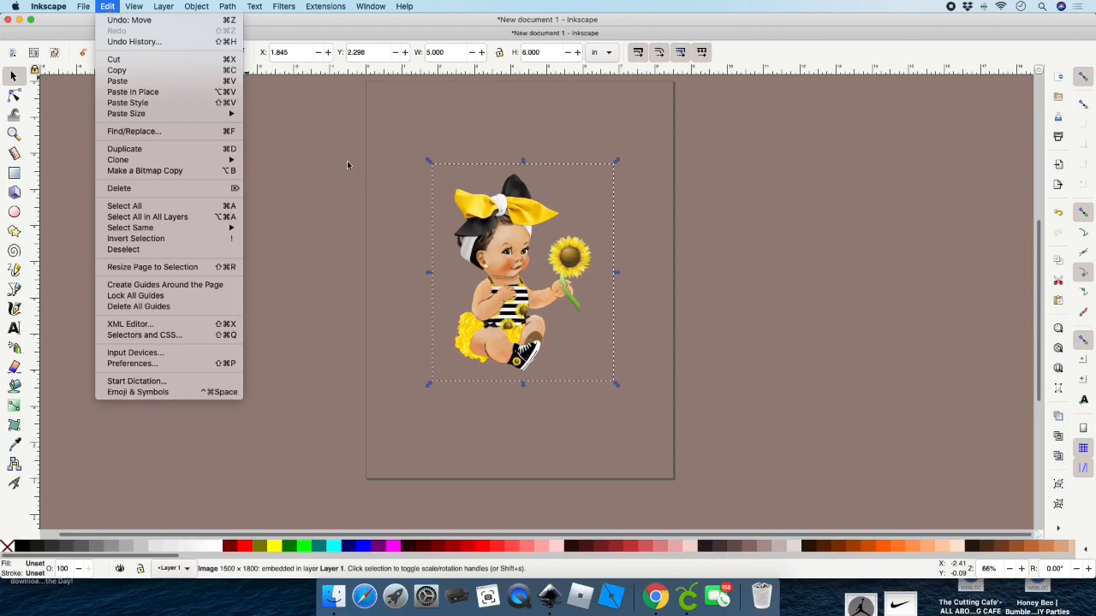
left_click(113, 8)
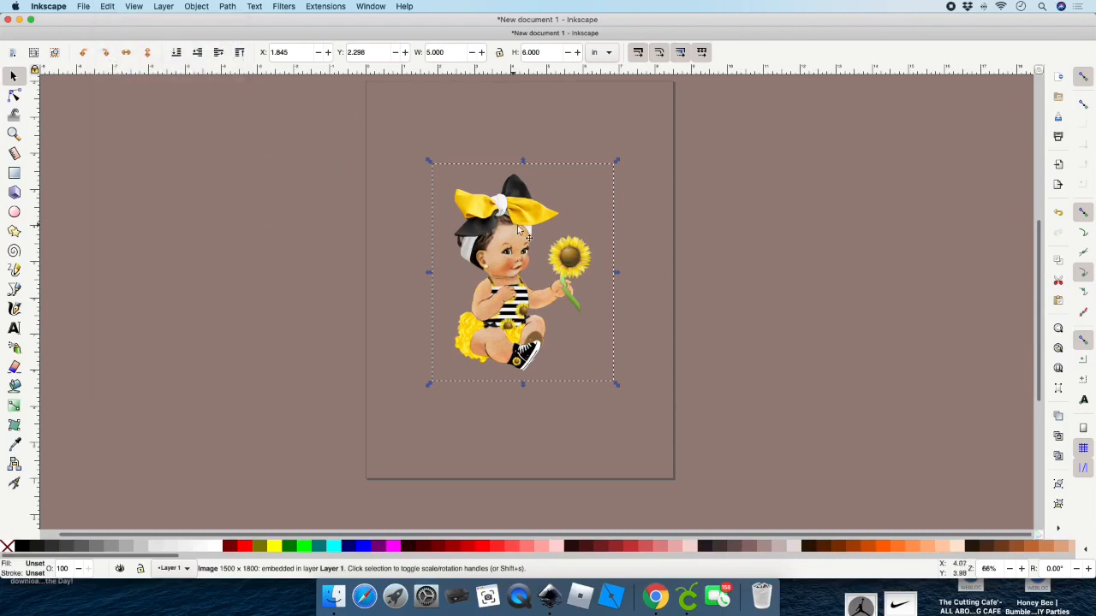
left_click(107, 7)
left_click(124, 149)
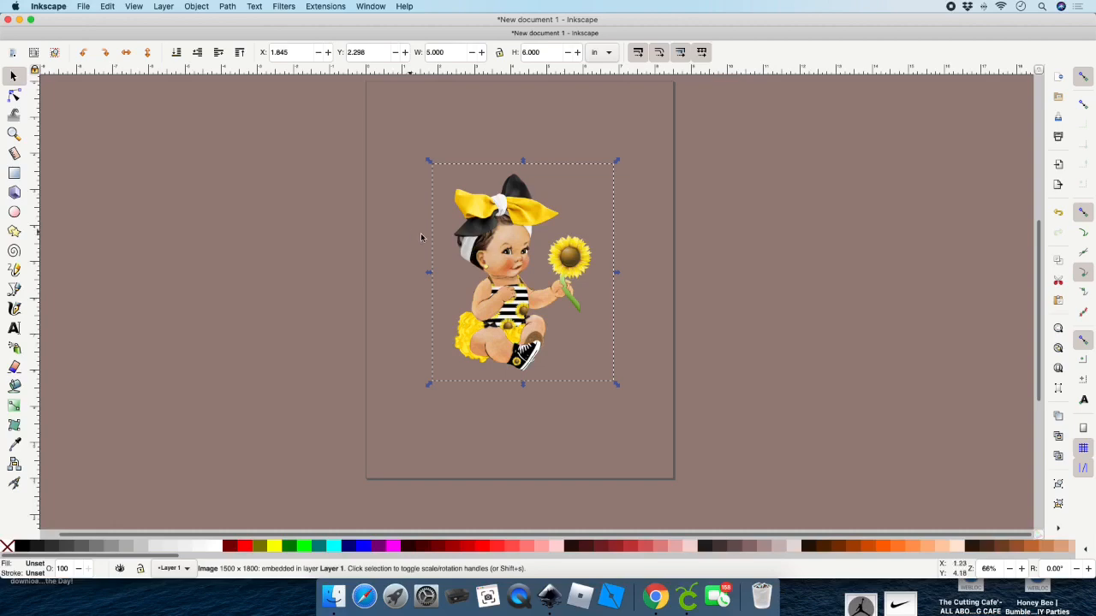
left_click_drag(535, 253, 827, 250)
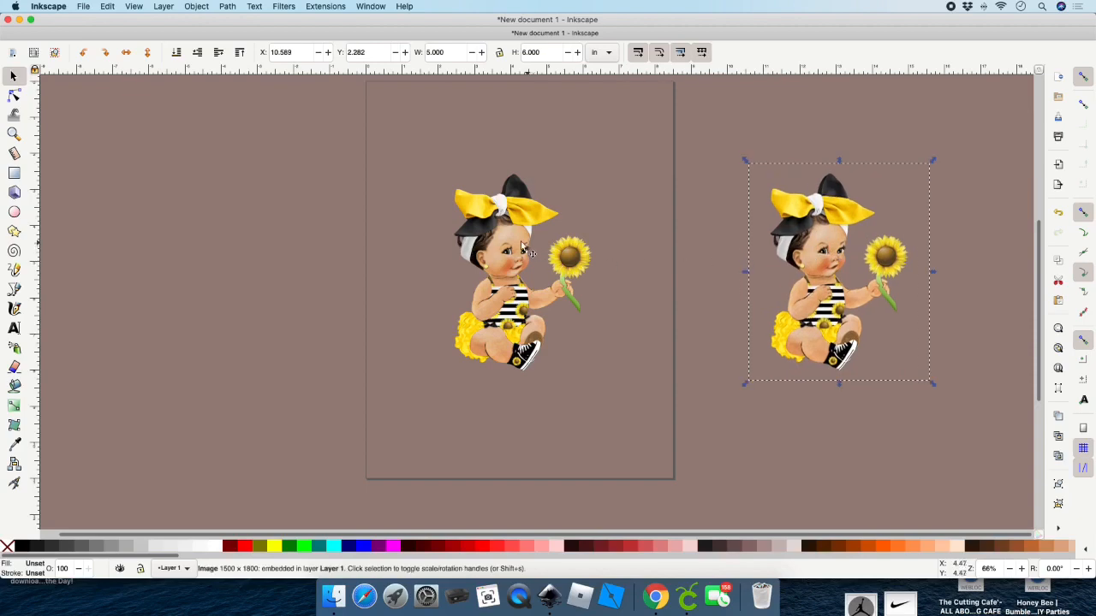
- Open Trace Bitmap for the baby image on the page and set the brightness threshold to 0.996
left_click(504, 241)
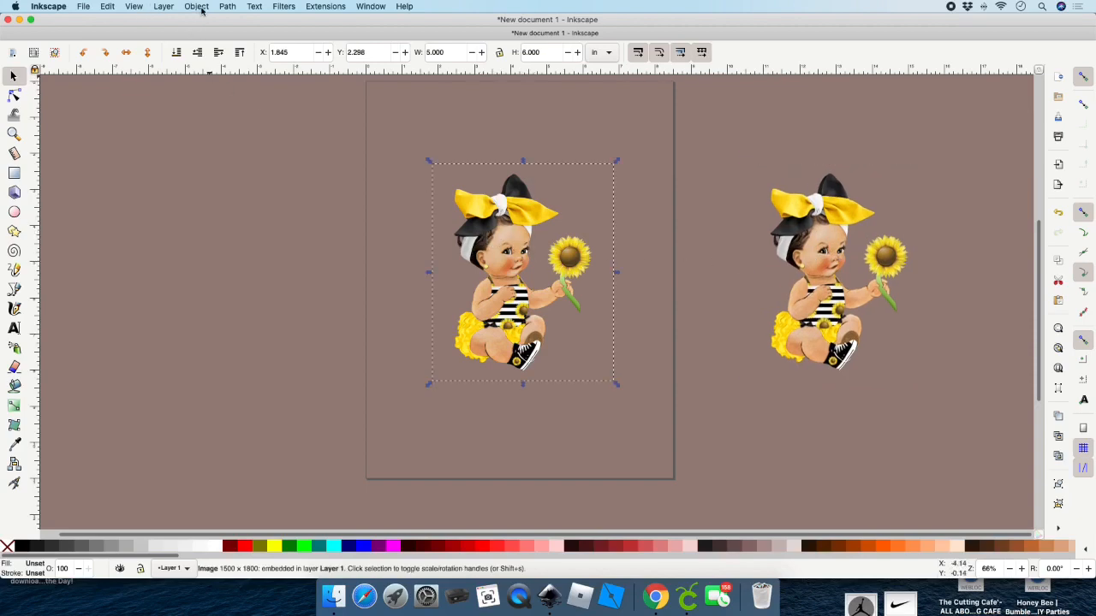
left_click(227, 7)
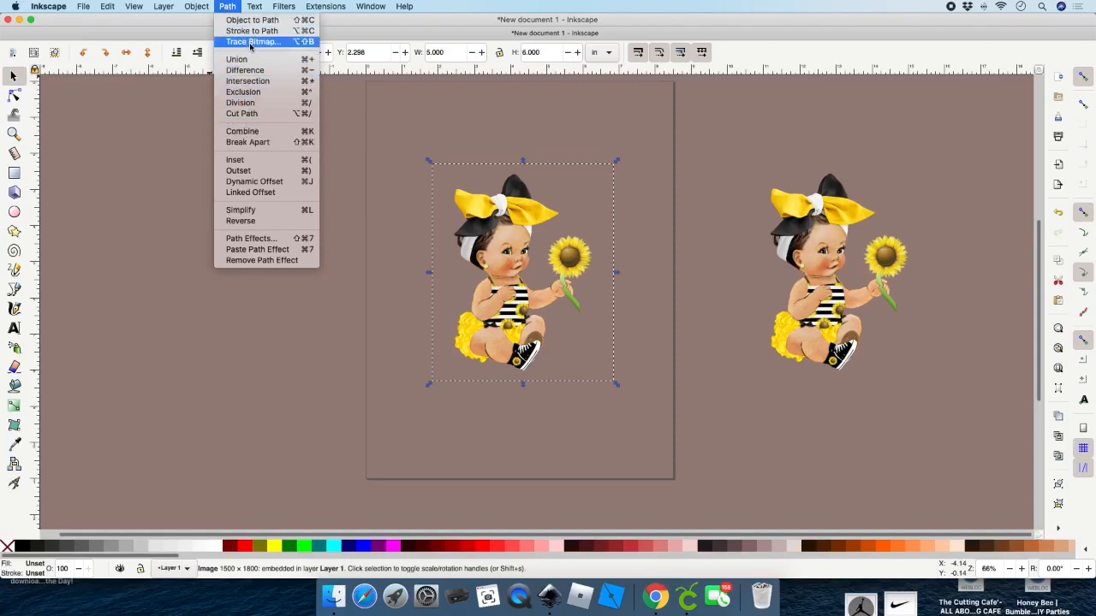
left_click(250, 42)
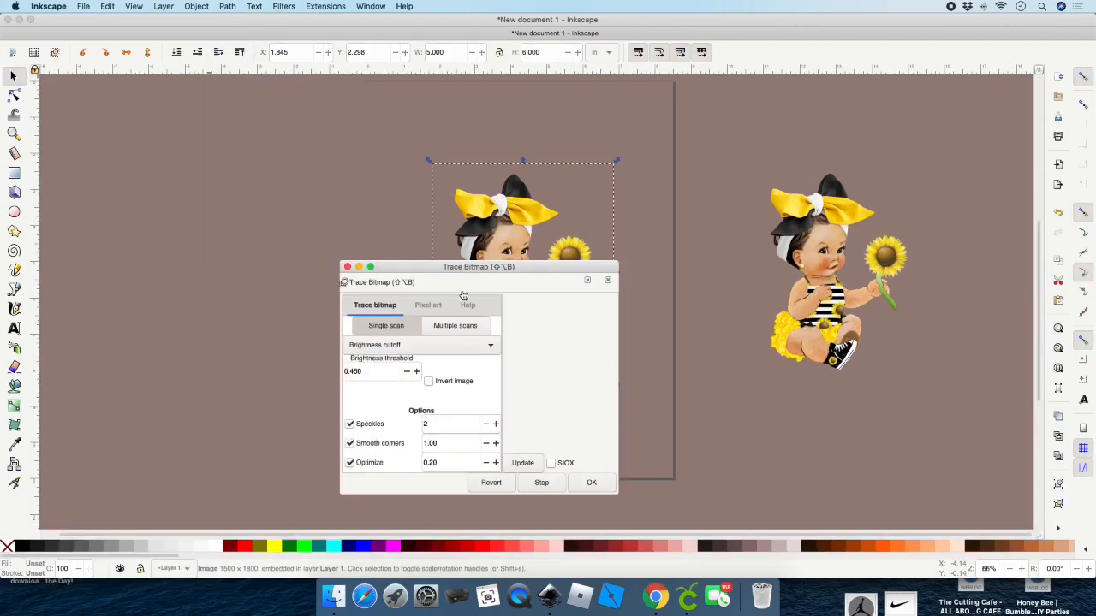
left_click_drag(432, 268, 227, 151)
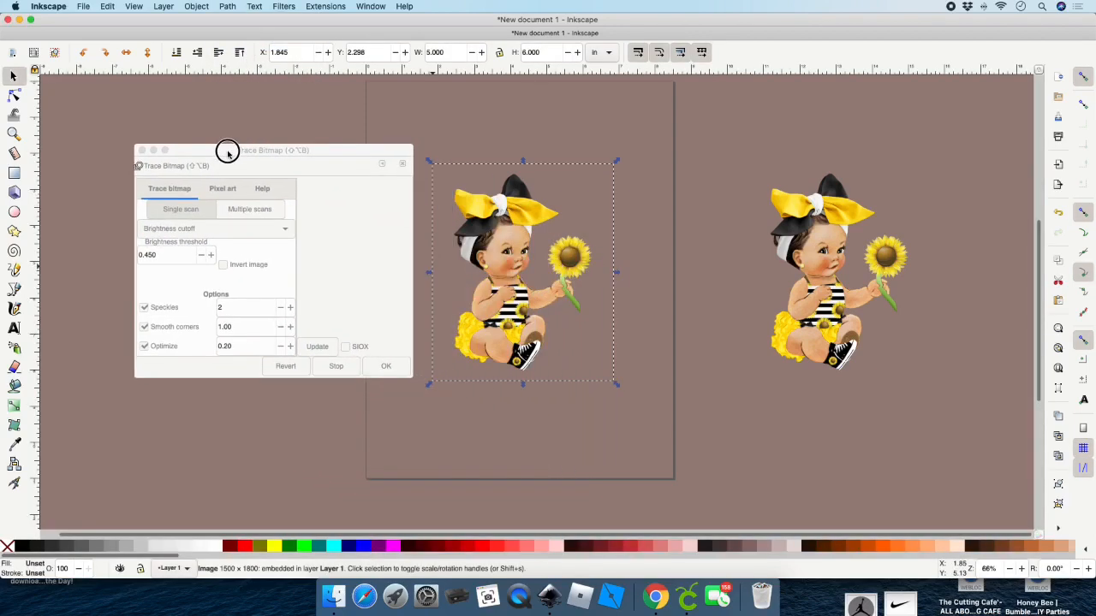
left_click(488, 212)
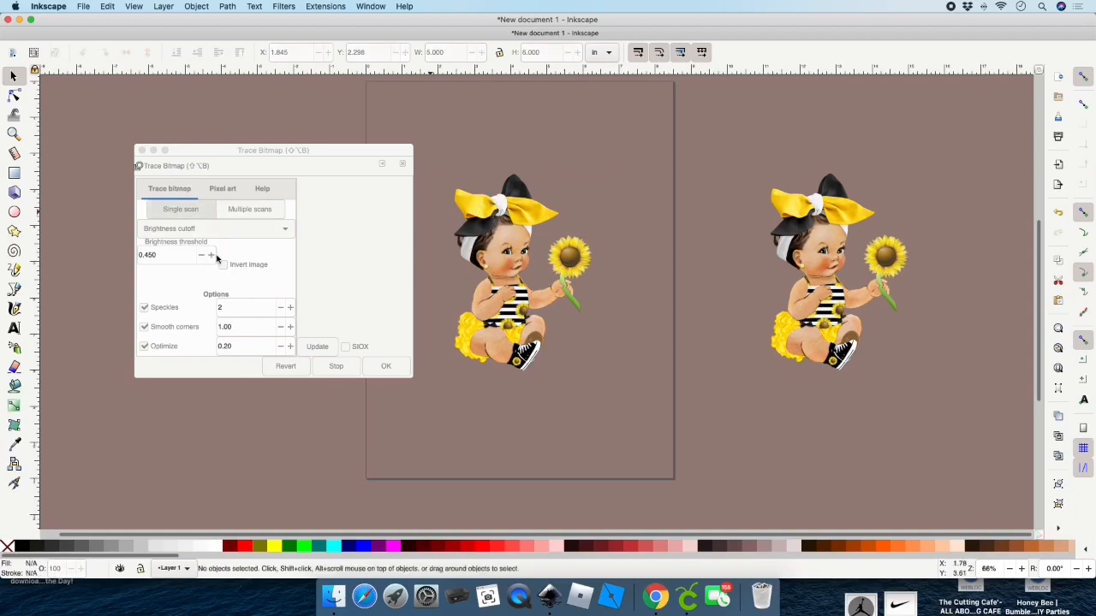
left_click(146, 255)
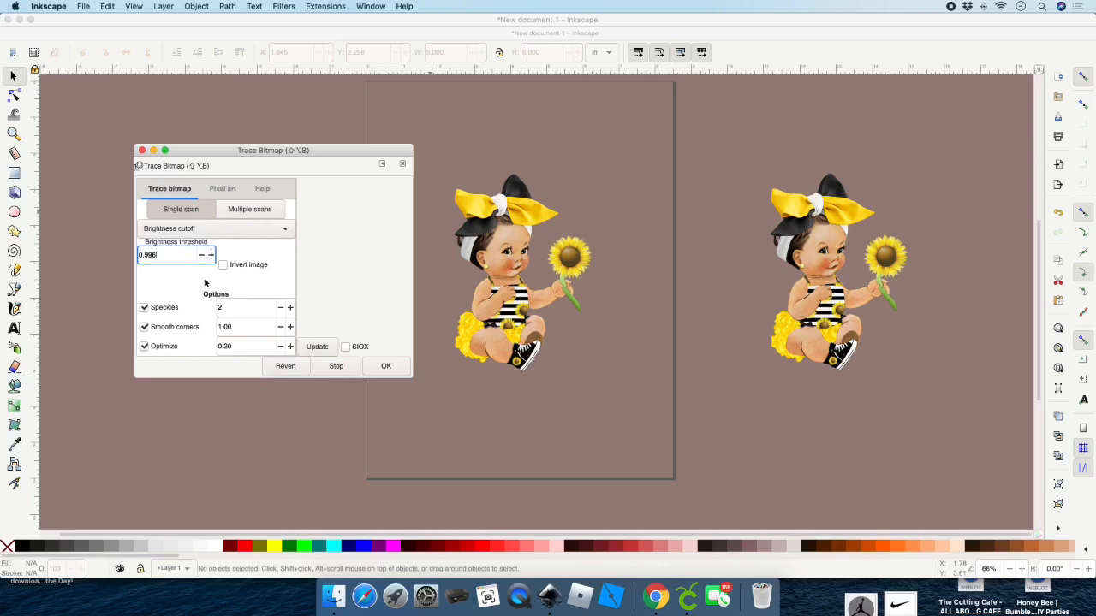
- Try to preview and apply the trace, and reselect the baby image on the page as its source
left_click(321, 350)
left_click(379, 364)
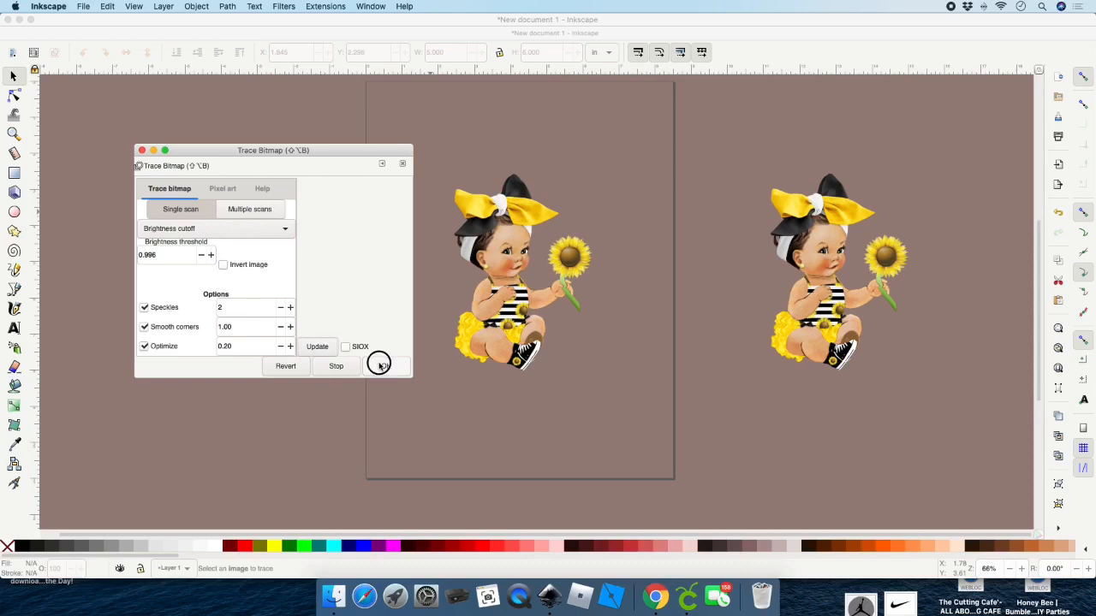
left_click(325, 347)
left_click(174, 255)
left_click(512, 264)
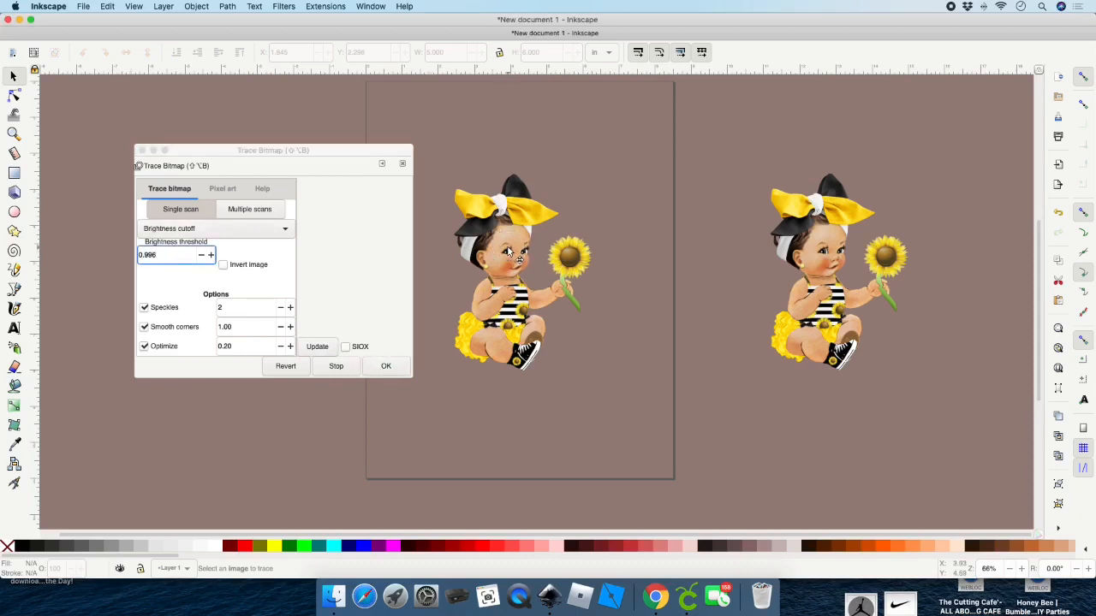
left_click(507, 253)
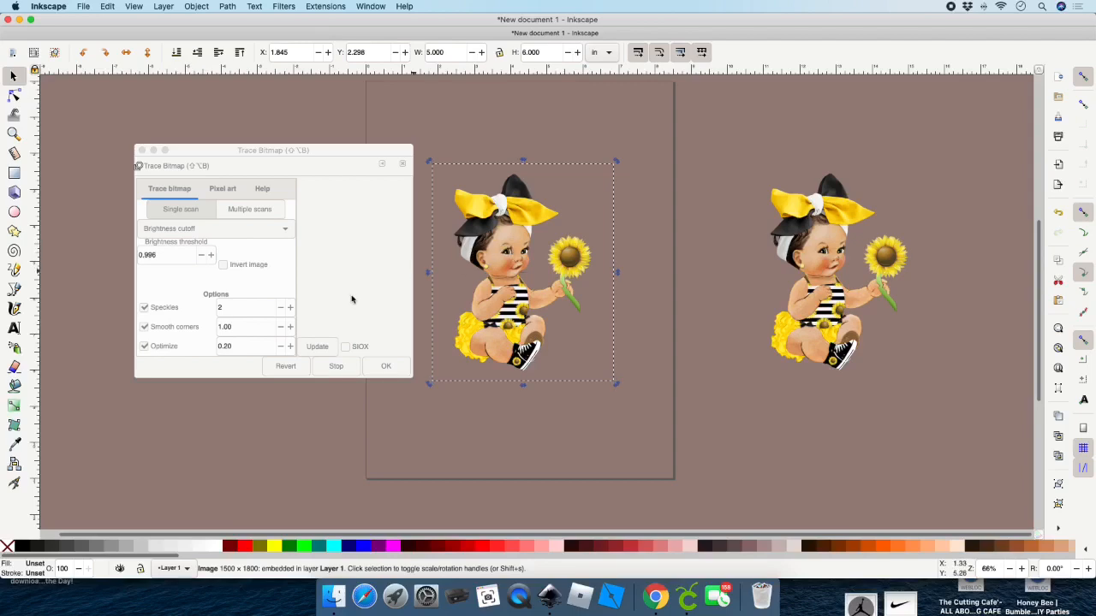
- Keep the trace as a single scan with Brightness cutoff and update its preview for the selected image
left_click(184, 190)
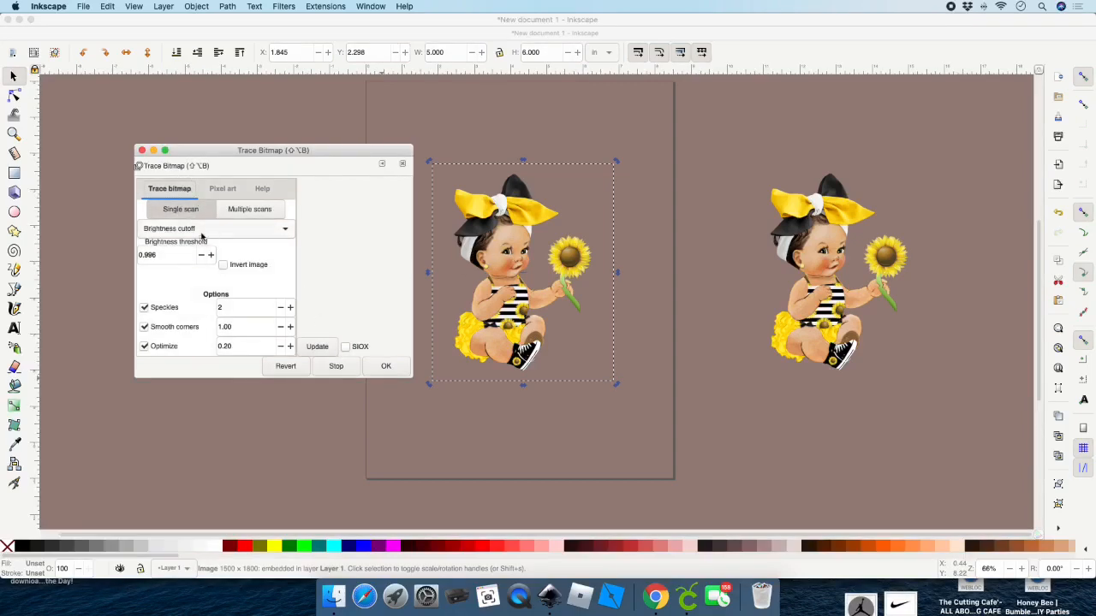
left_click(248, 210)
left_click(193, 214)
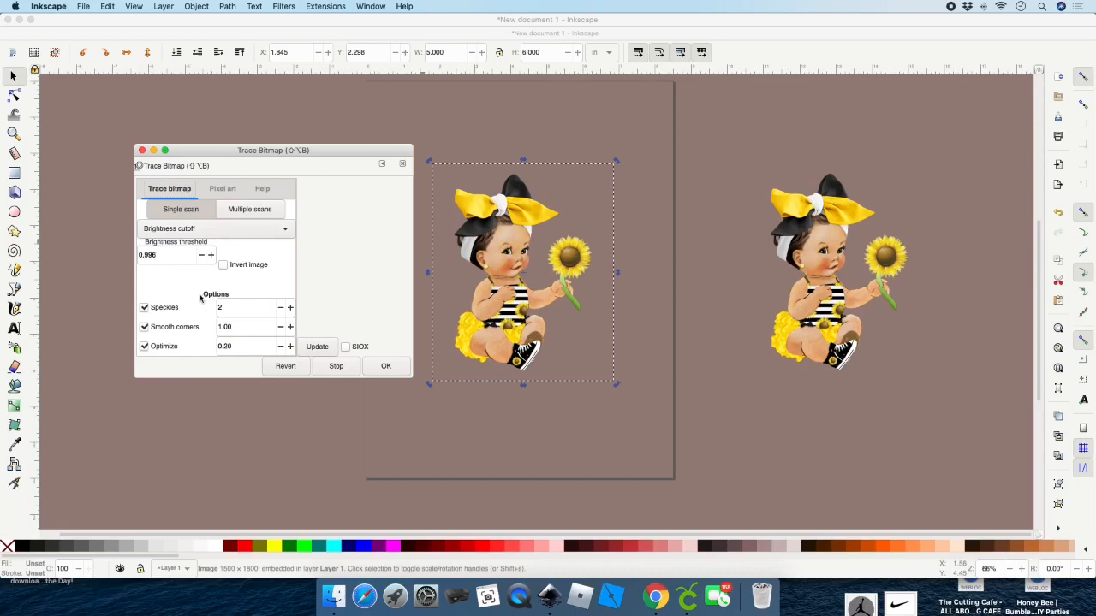
left_click(214, 327)
left_click(318, 347)
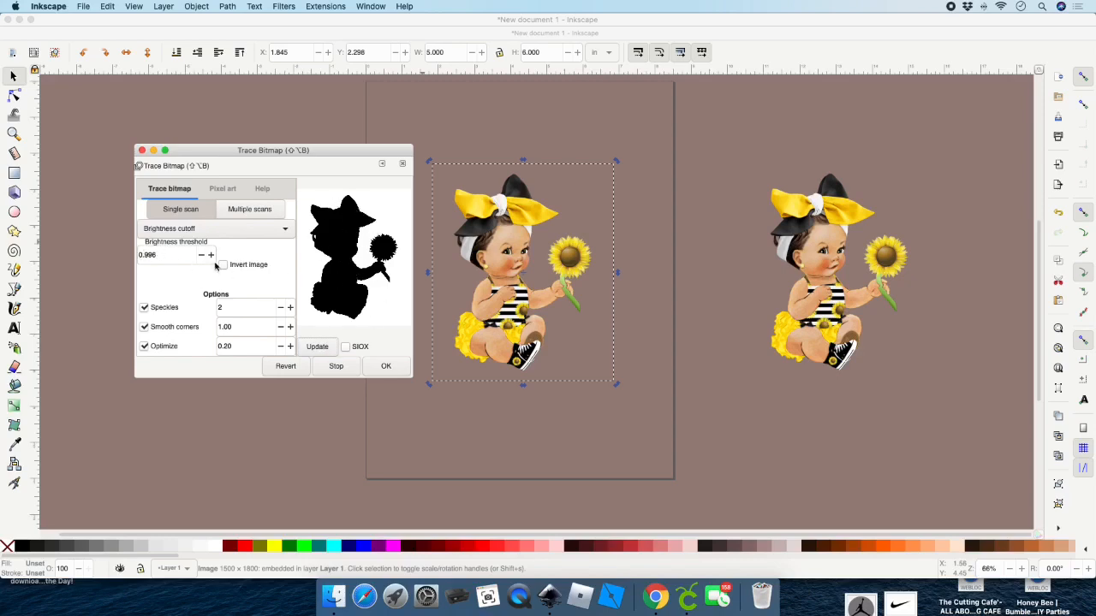
- Preview the trace at a brightness threshold of 1.000, set the threshold back to 0.996 and refresh the preview
left_click(211, 257)
left_click(316, 347)
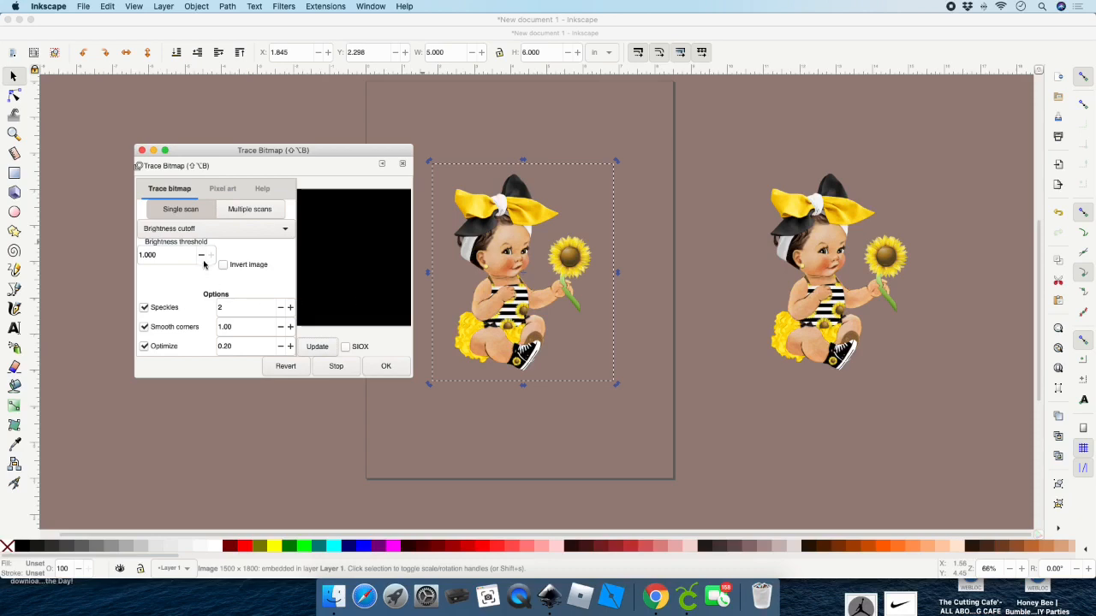
left_click_drag(195, 255, 119, 252)
type(".996")
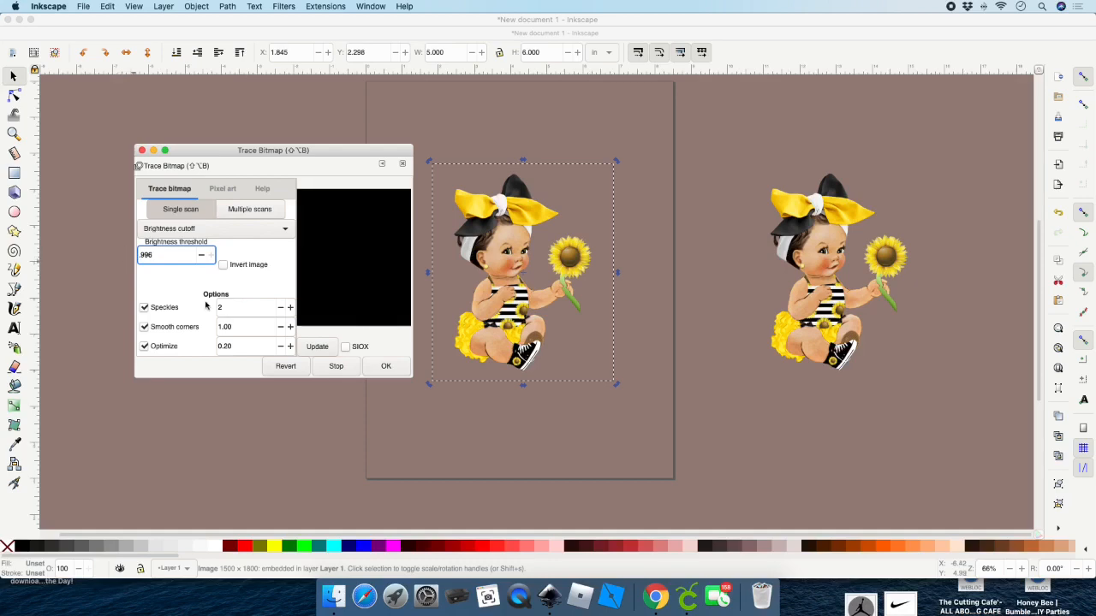
left_click(318, 347)
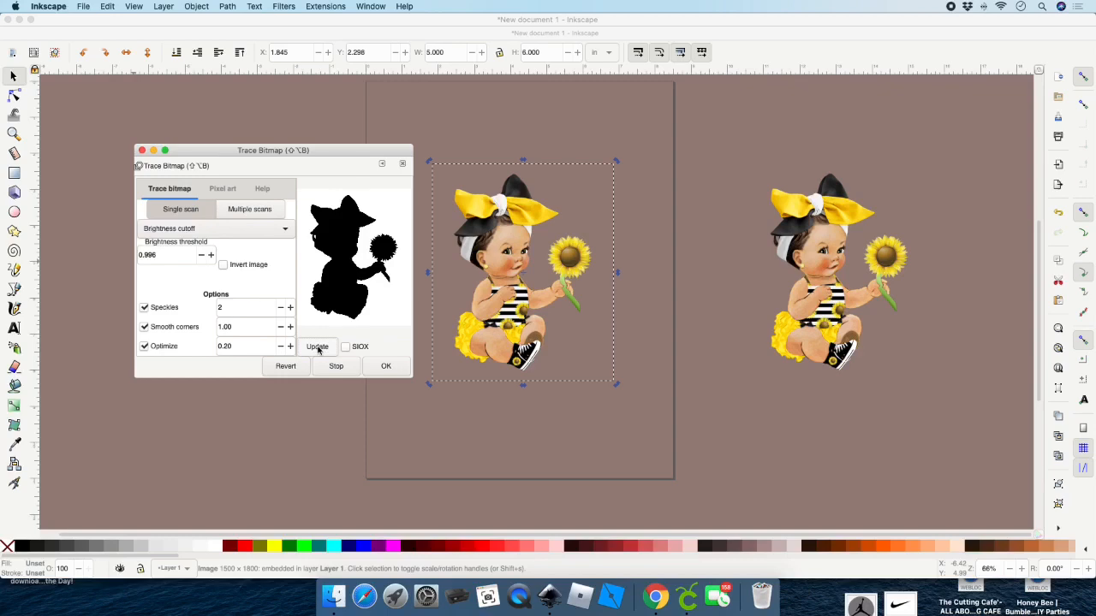
- Apply the bitmap trace to create a silhouette path over the baby image and close Trace Bitmap
left_click(384, 369)
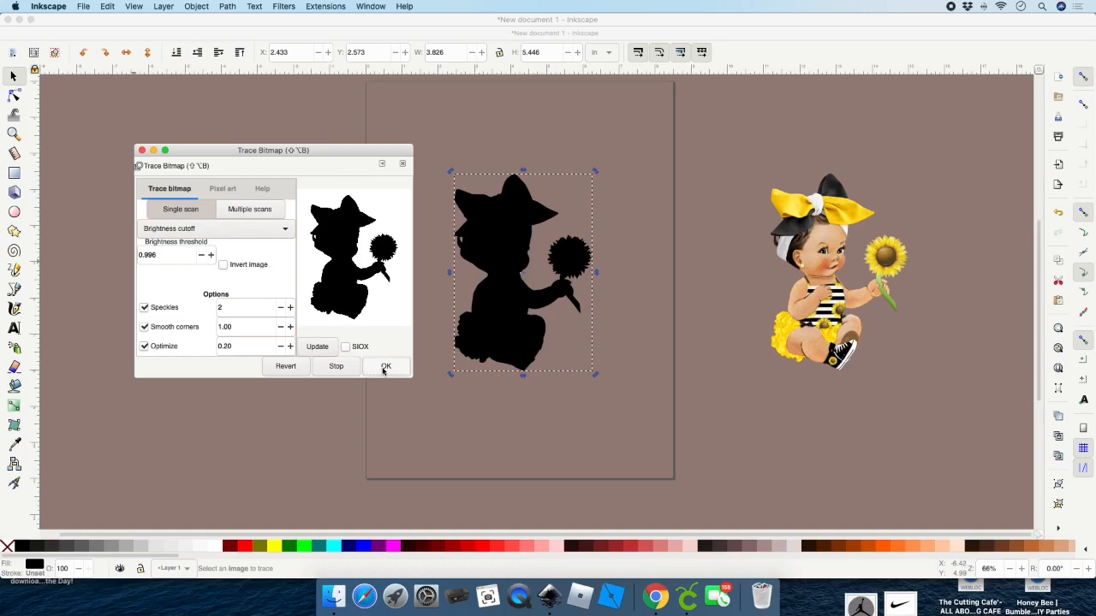
left_click(129, 143)
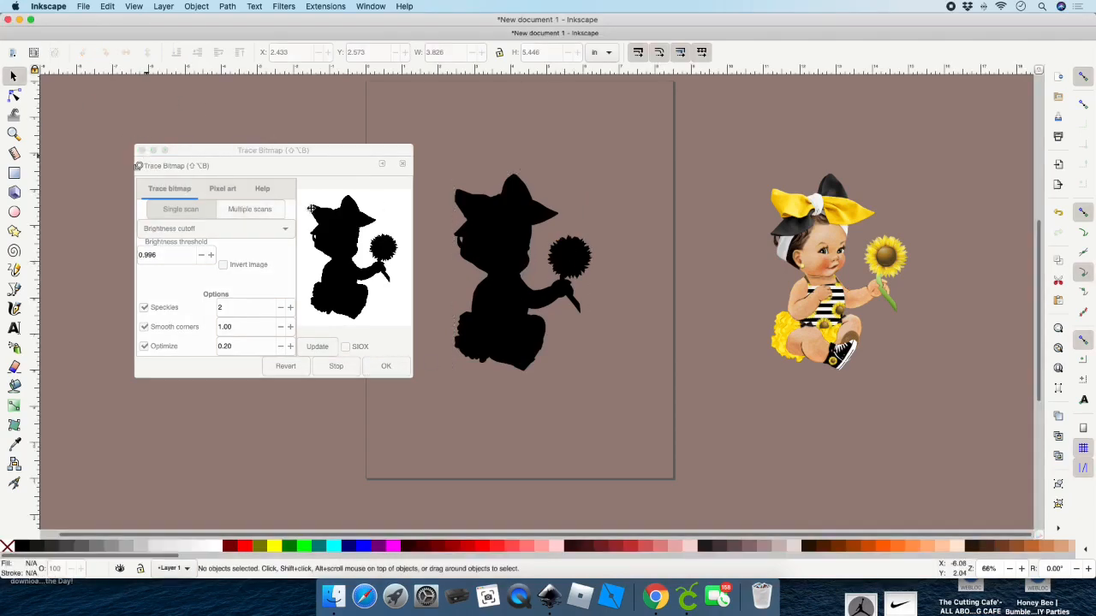
left_click(403, 163)
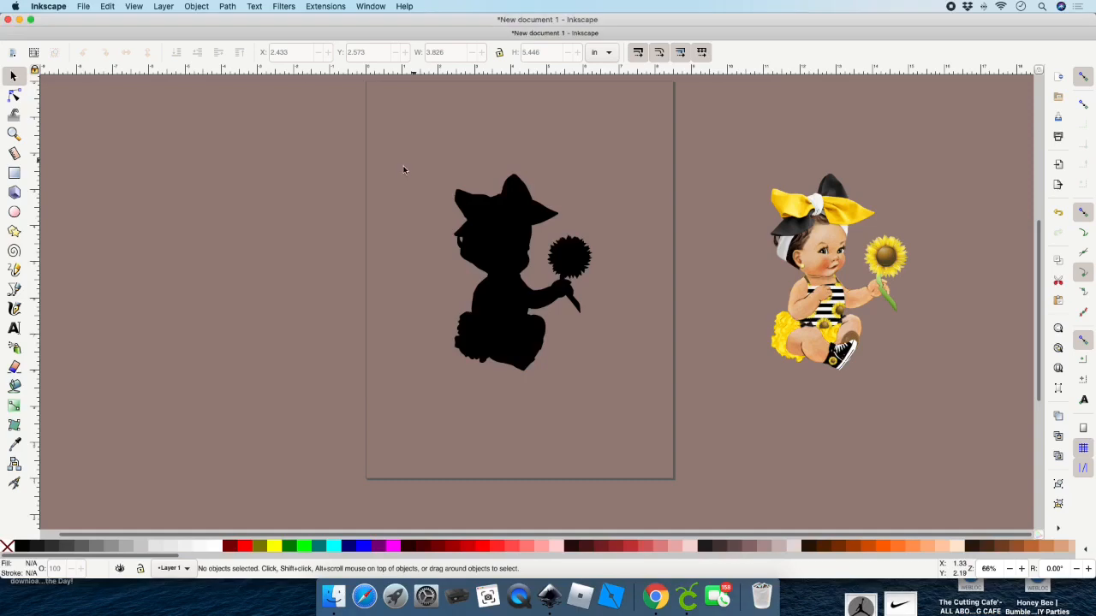
- Select the traced silhouette path and set its fill to white, RGBA ffffffff
left_click(500, 234)
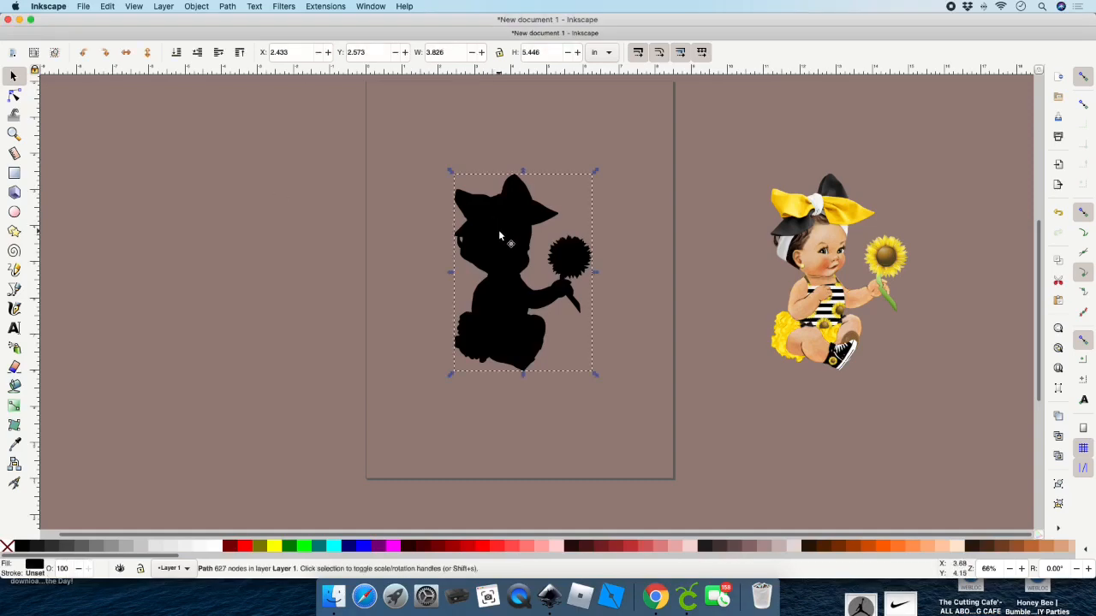
scroll(498, 230, "right", 1)
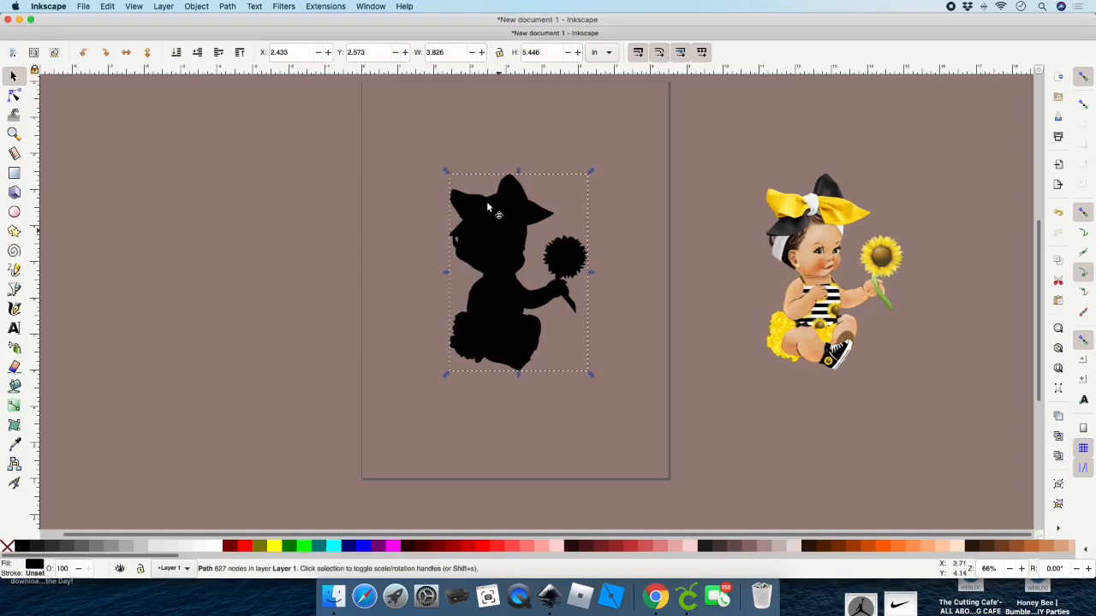
left_click(197, 7)
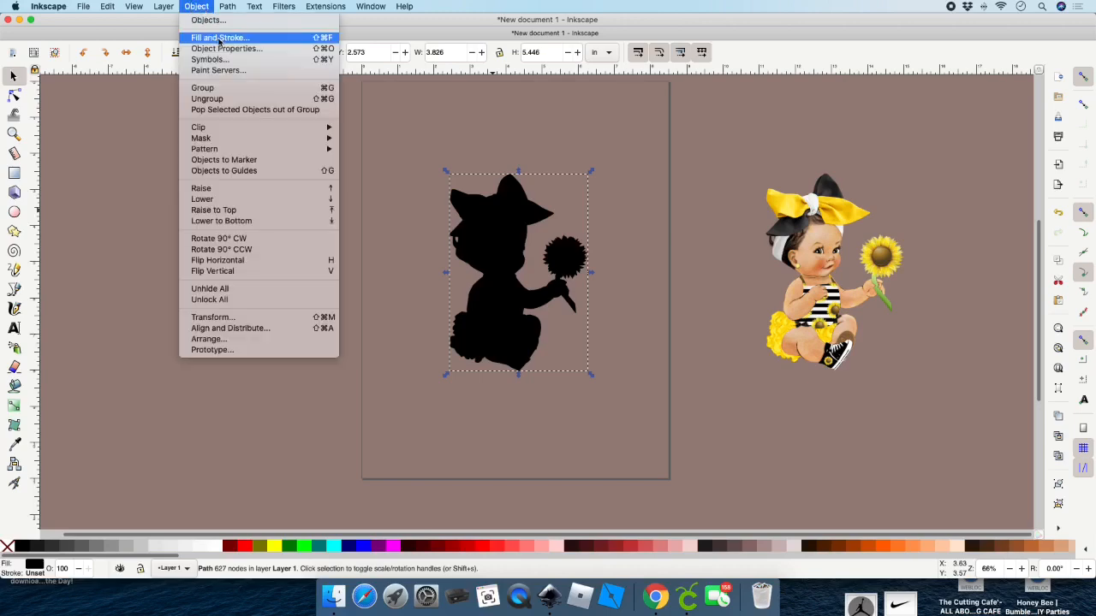
left_click(218, 41)
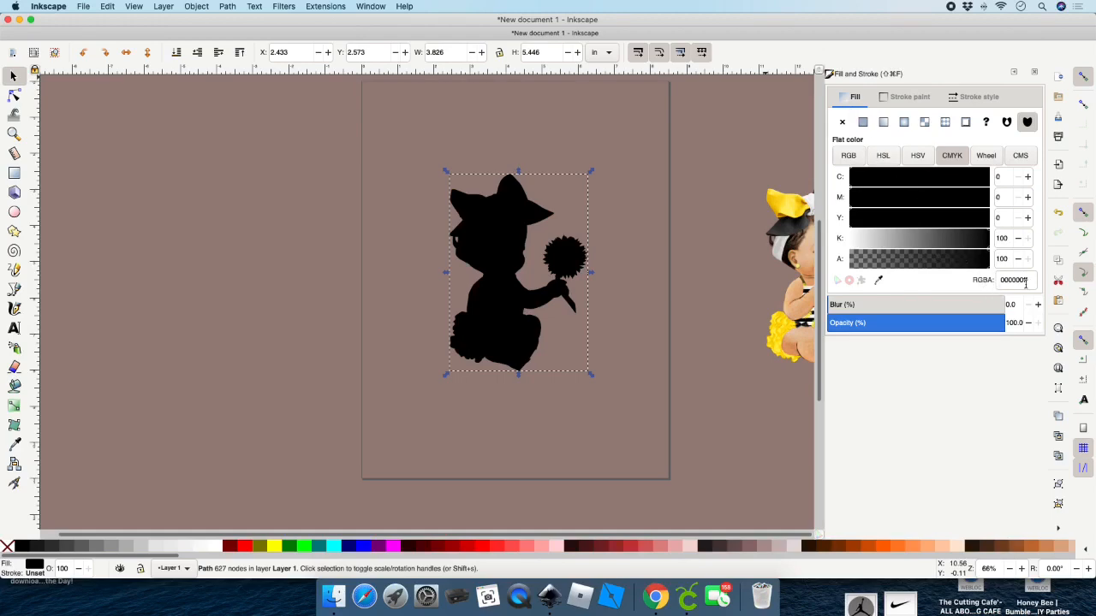
double_click(1026, 280)
type("ffffffff")
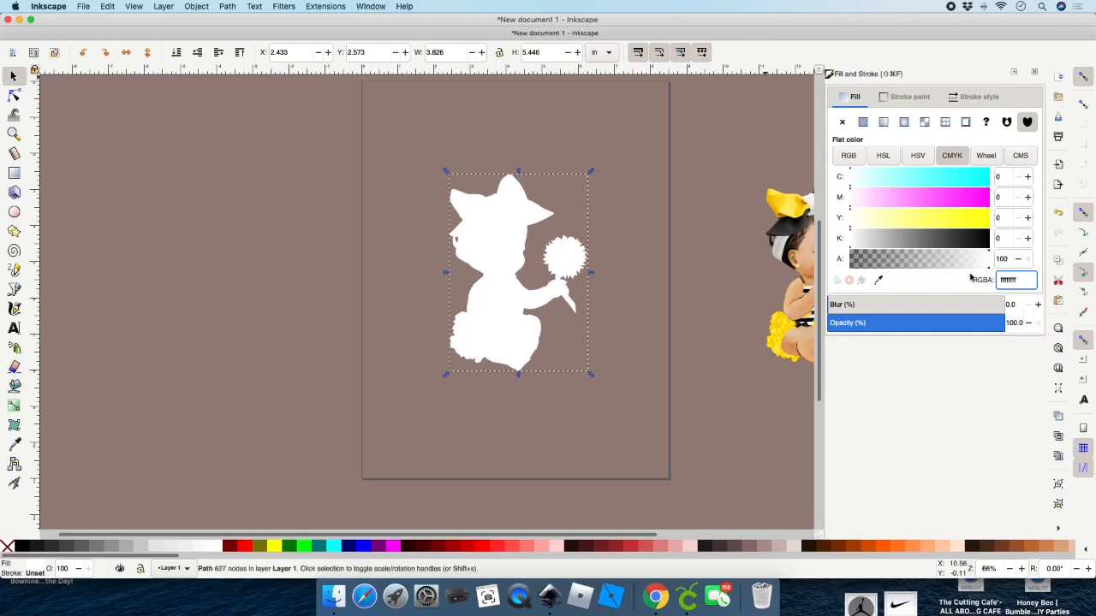
- Give the silhouette a flat-color stroke in white, RGBA ffffffff
left_click(904, 97)
left_click(864, 123)
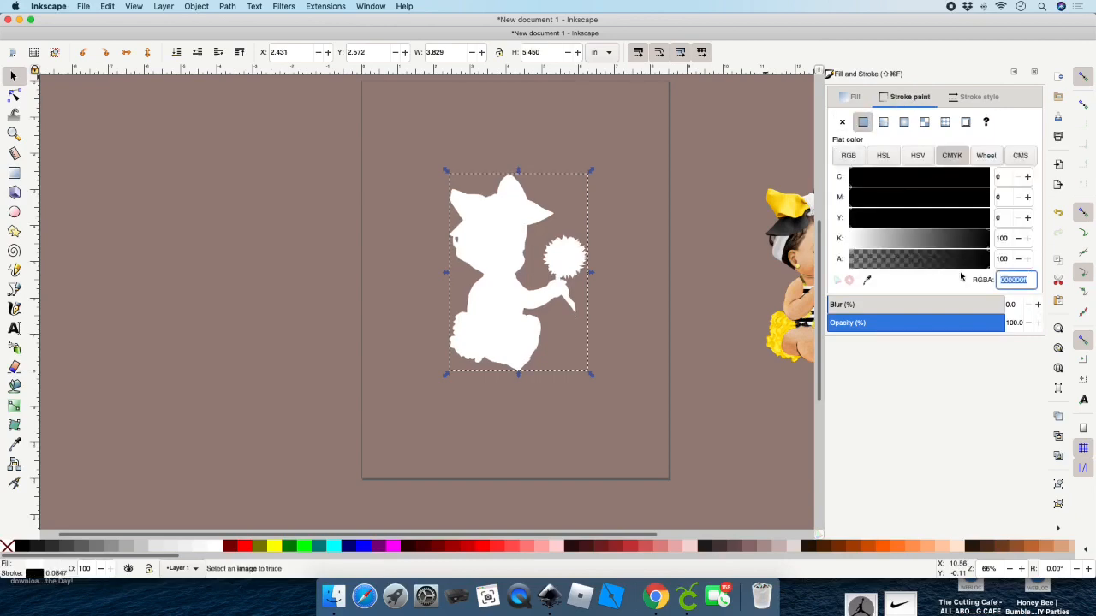
type("ffffffff")
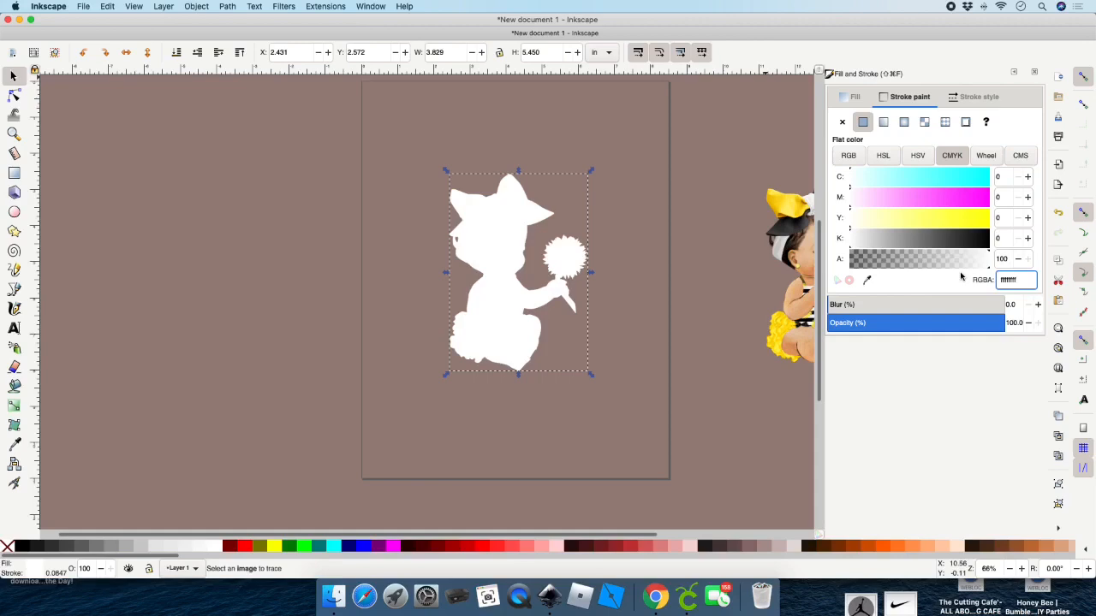
- Set the silhouette's stroke to a round join and increase its width to 0.203 in
left_click(978, 97)
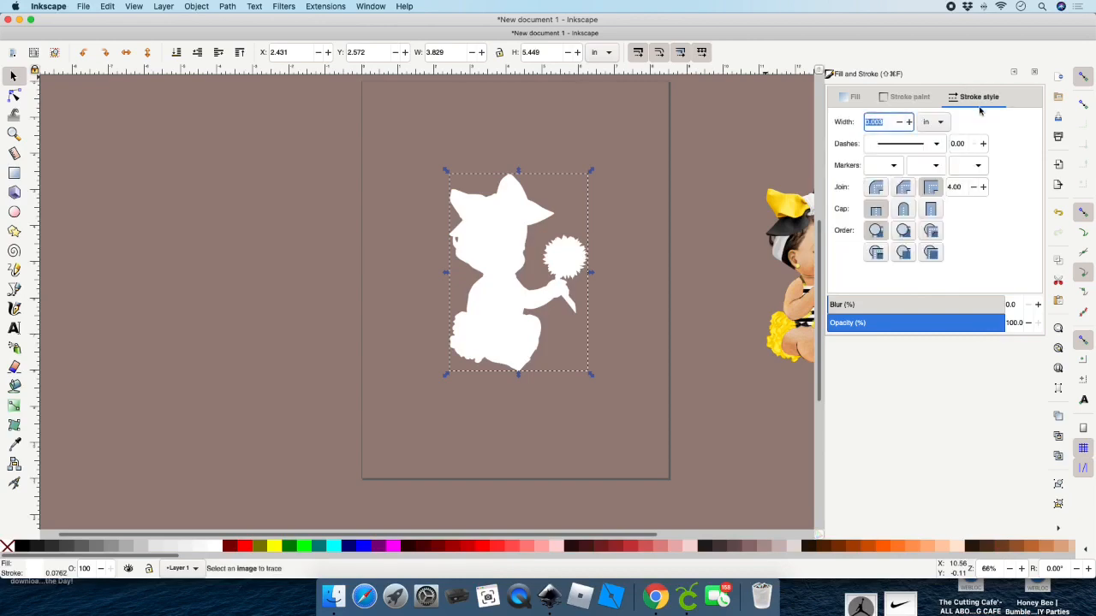
left_click(876, 188)
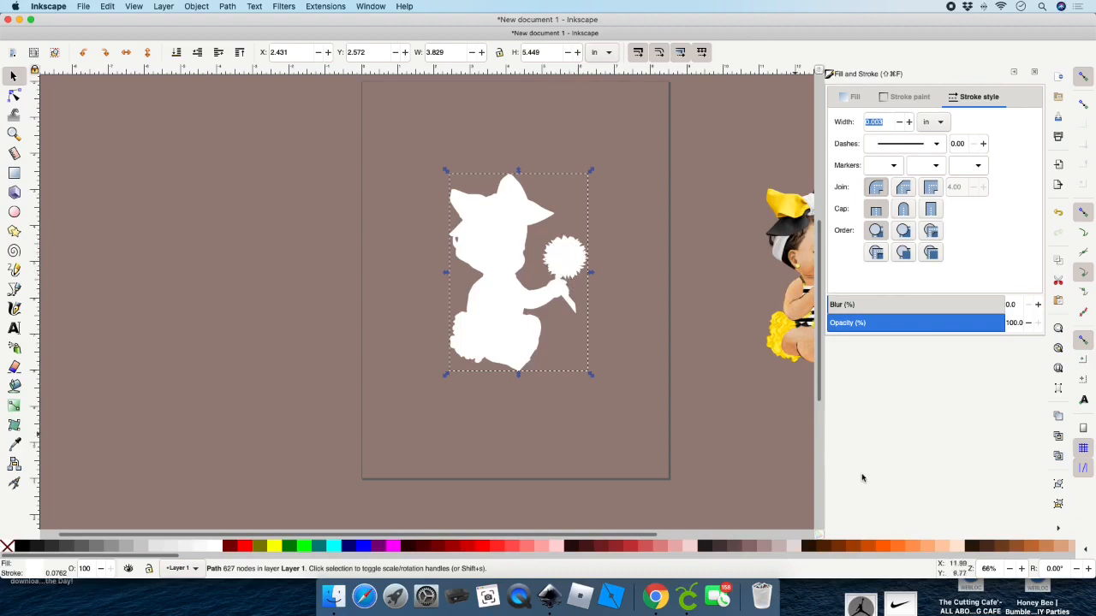
left_click(1021, 569)
left_click(1021, 569)
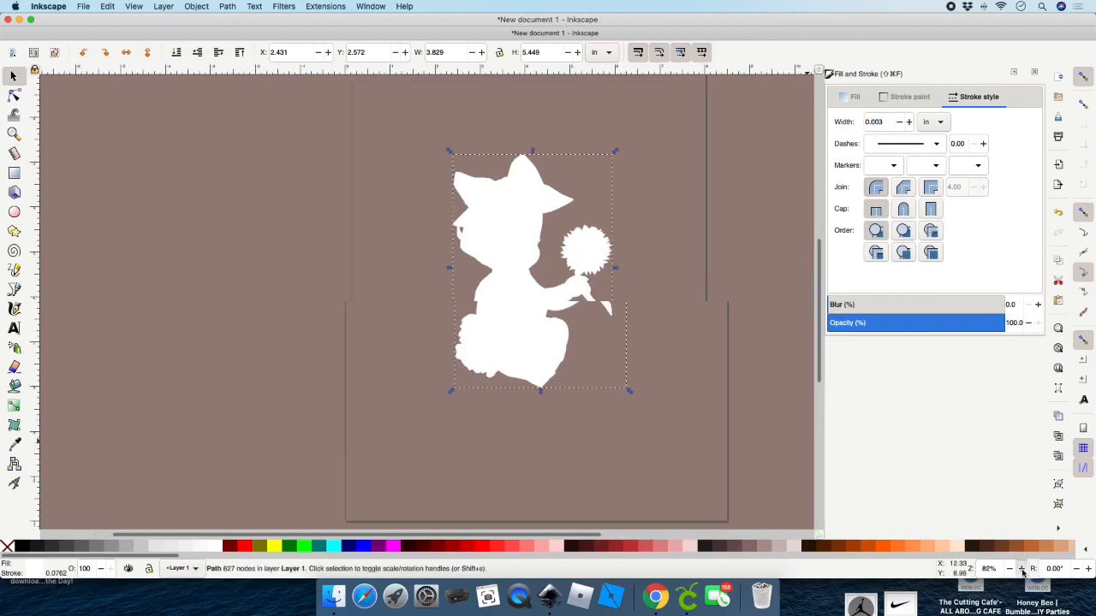
left_click(1021, 569)
left_click(1022, 569)
left_click(1021, 569)
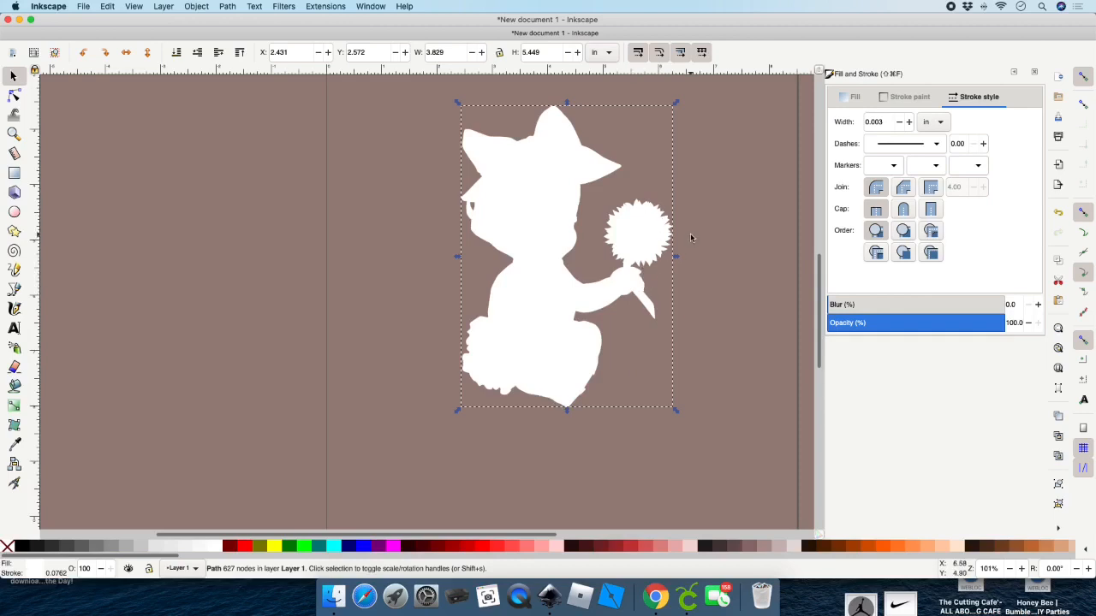
left_click(909, 124)
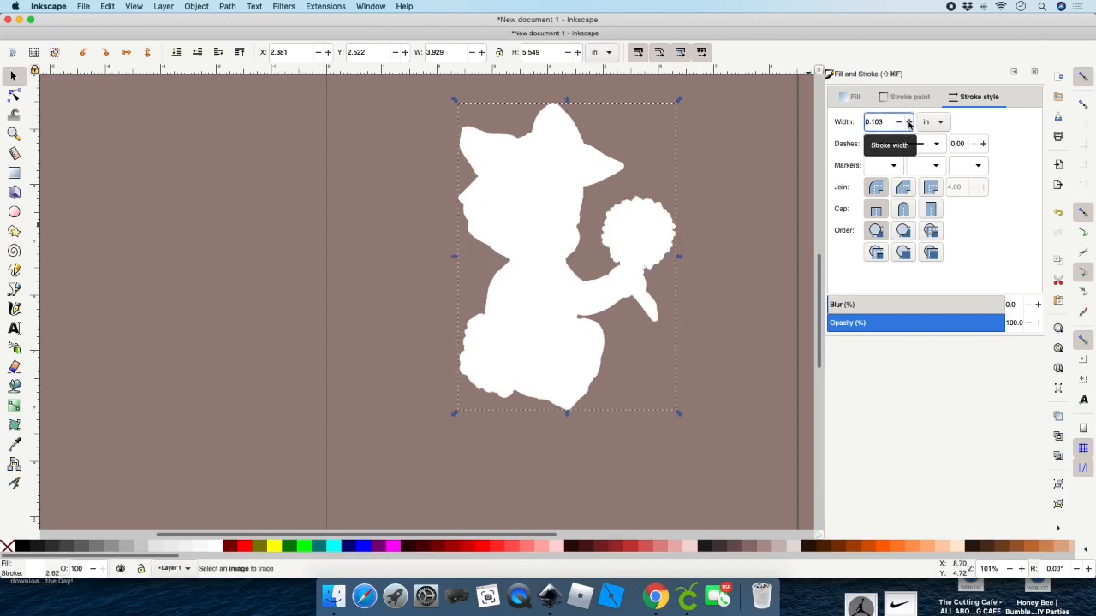
left_click(909, 125)
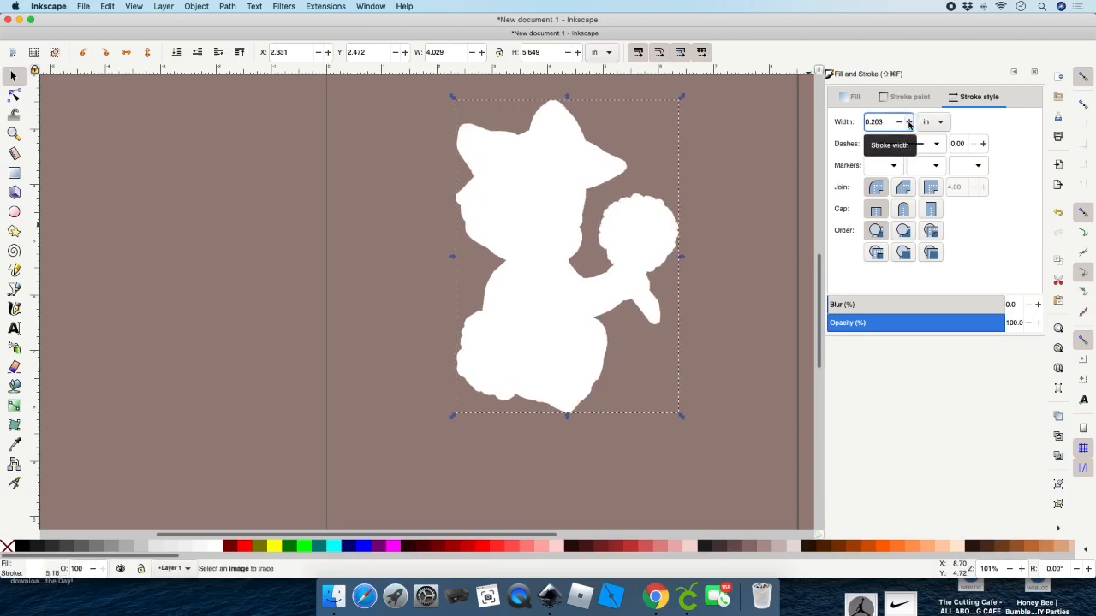
- Reduce the silhouette's stroke width to 0.103 in and nudge the silhouette slightly
left_click(899, 123)
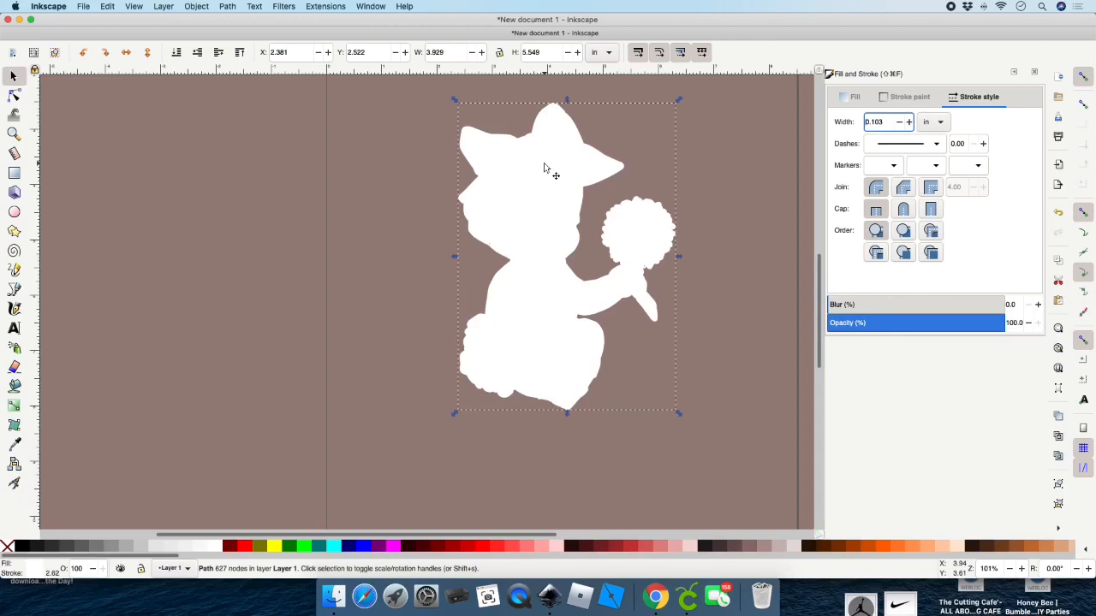
mouse_move(543, 168)
left_mouse_down()
mouse_move(520, 174)
mouse_move(538, 165)
left_mouse_up()
scroll(538, 166, "up", 10)
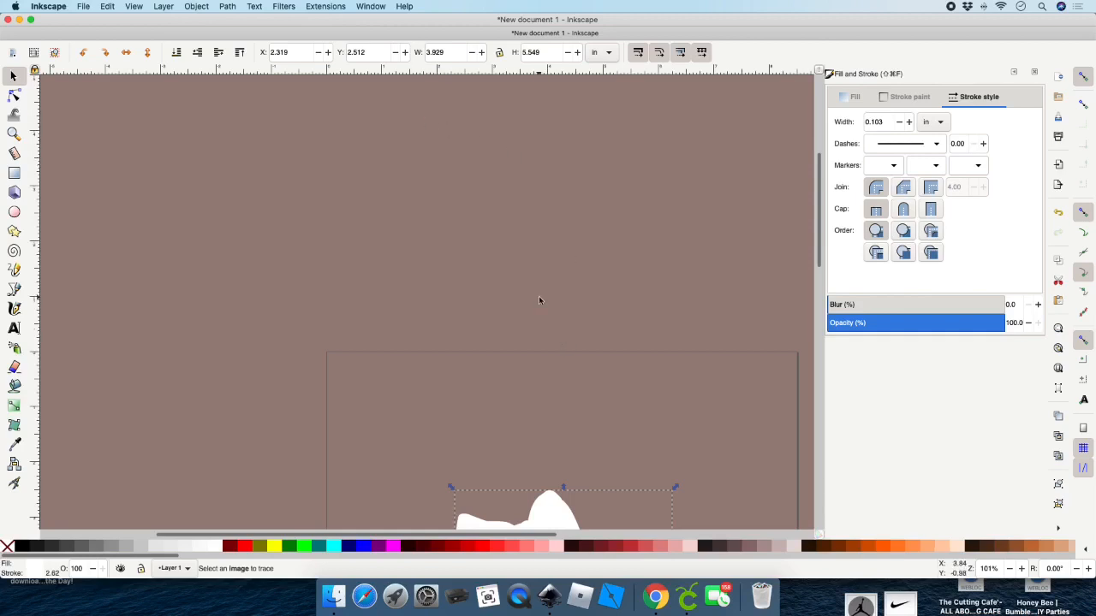
scroll(539, 296, "down", 10)
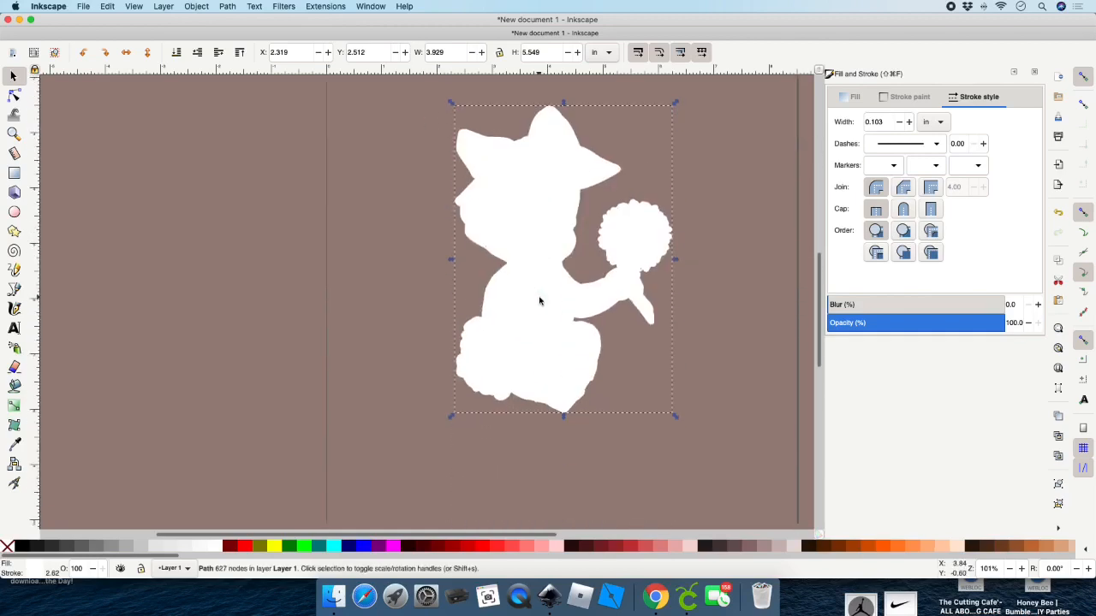
- Move the white silhouette to Layer 1 and shift it slightly aside to expose the baby image underneath
left_click(164, 7)
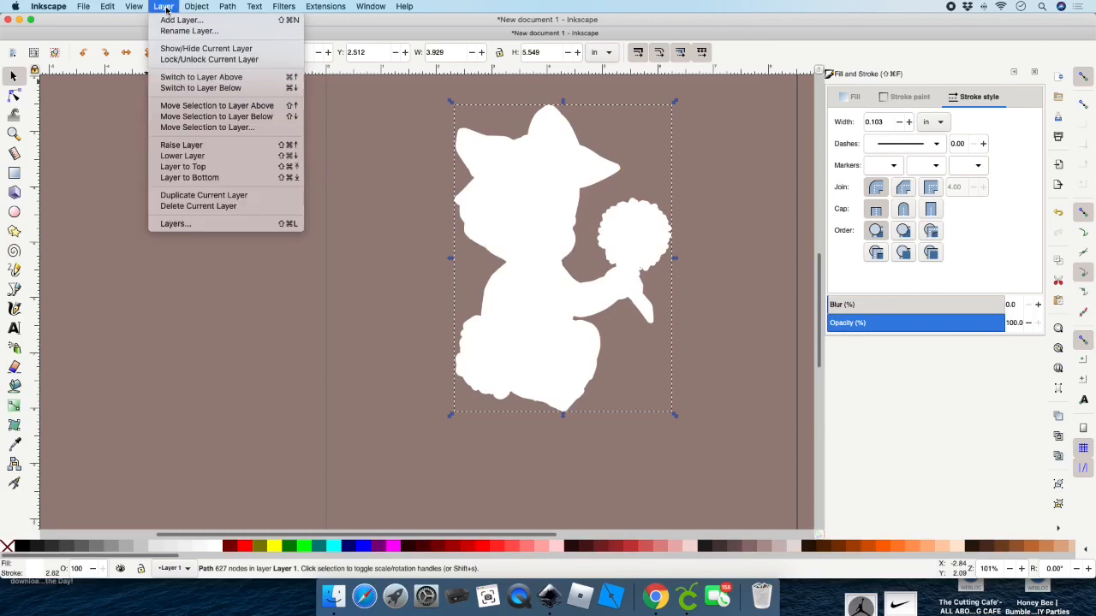
left_click(204, 128)
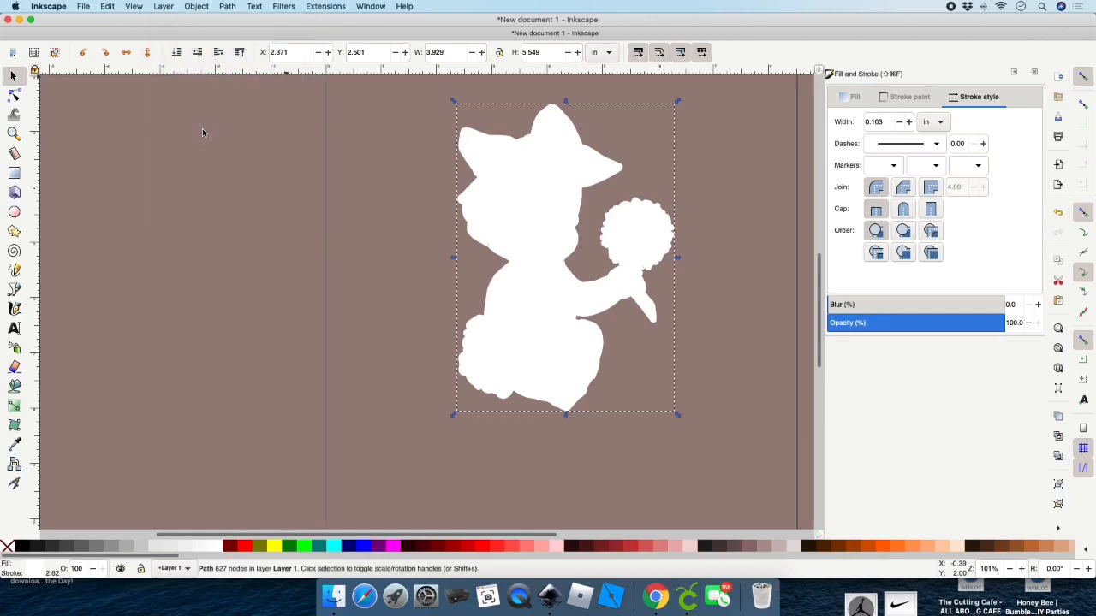
left_click_drag(592, 243, 354, 168)
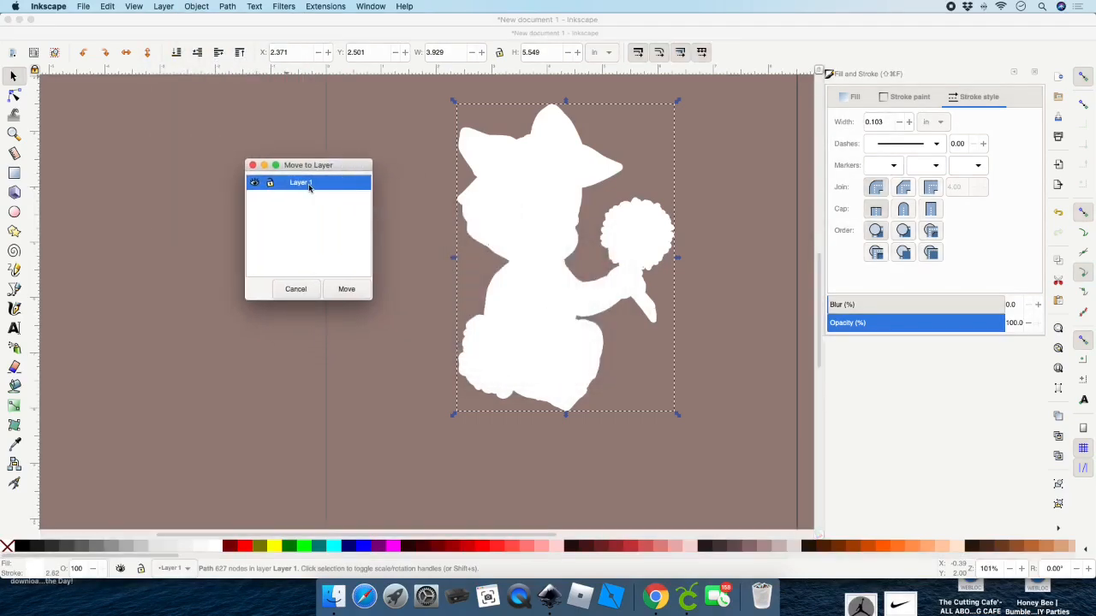
left_click(346, 288)
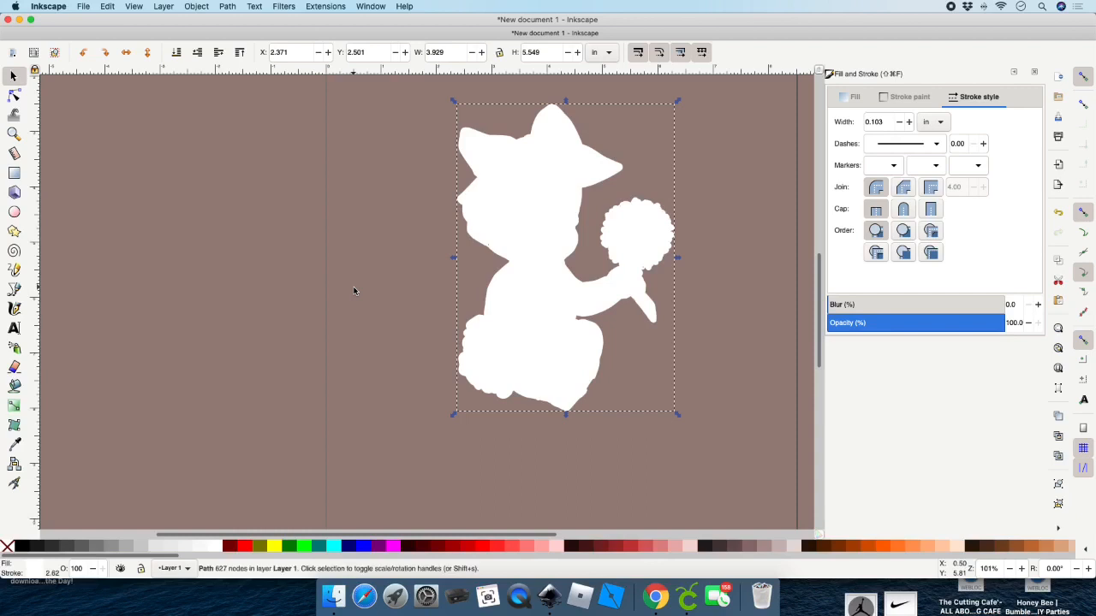
mouse_move(531, 198)
left_mouse_down()
mouse_move(527, 216)
mouse_move(508, 199)
left_mouse_up()
- Move the baby image to Layer 1 and align it over the white silhouette with an even border all around
left_click(555, 109)
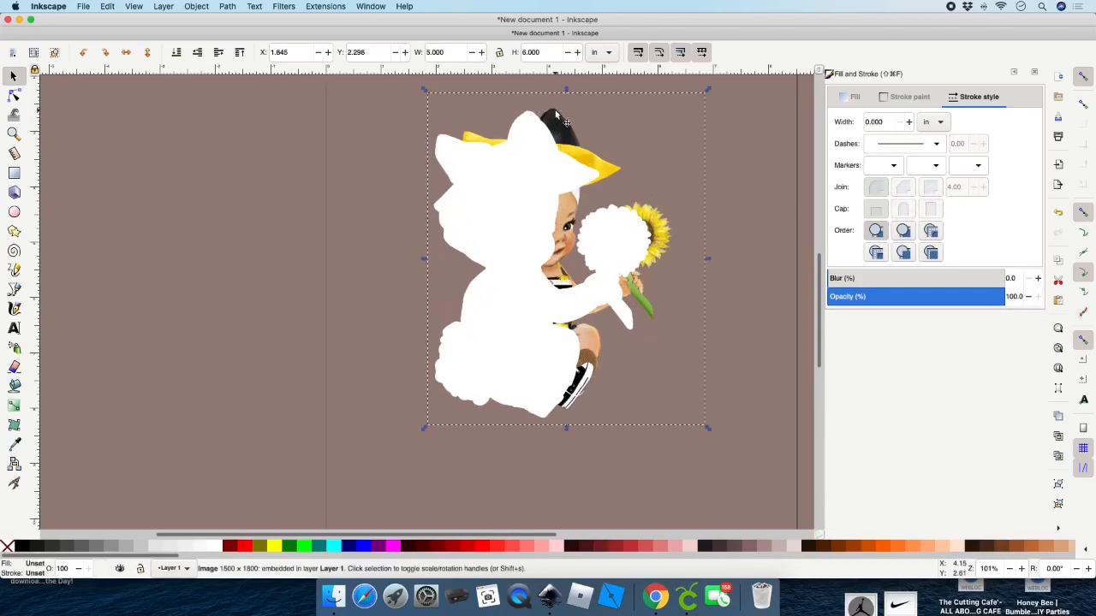
left_click(162, 7)
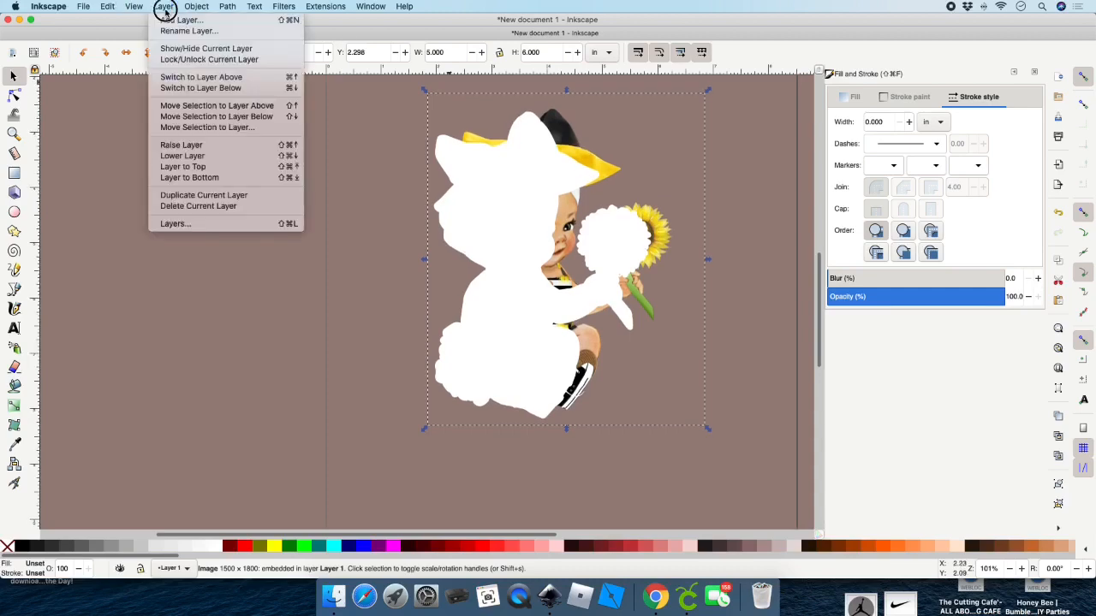
left_click(212, 129)
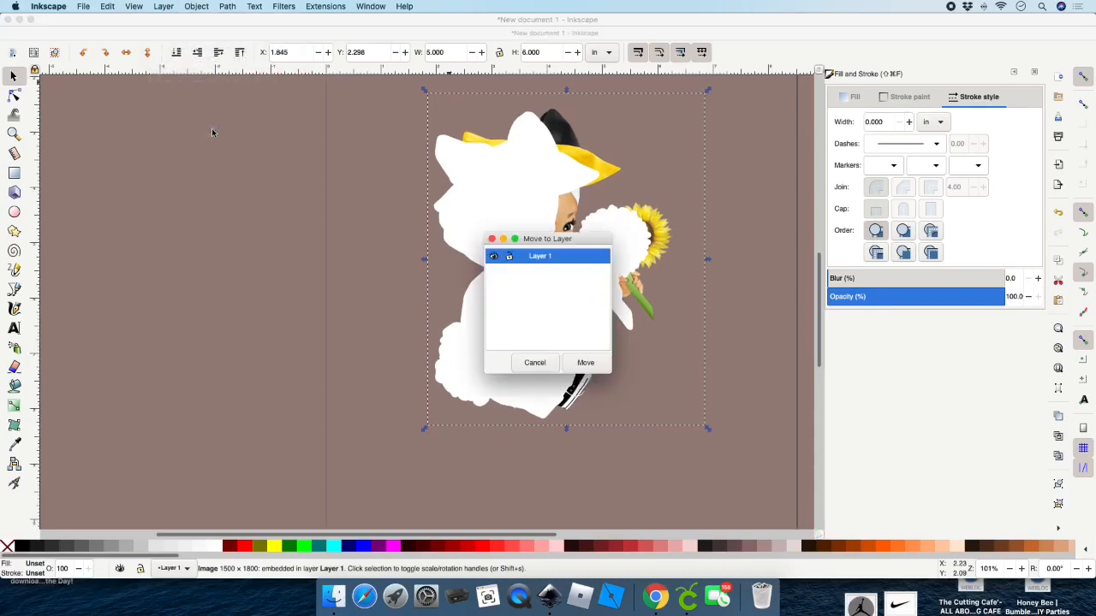
left_click(586, 363)
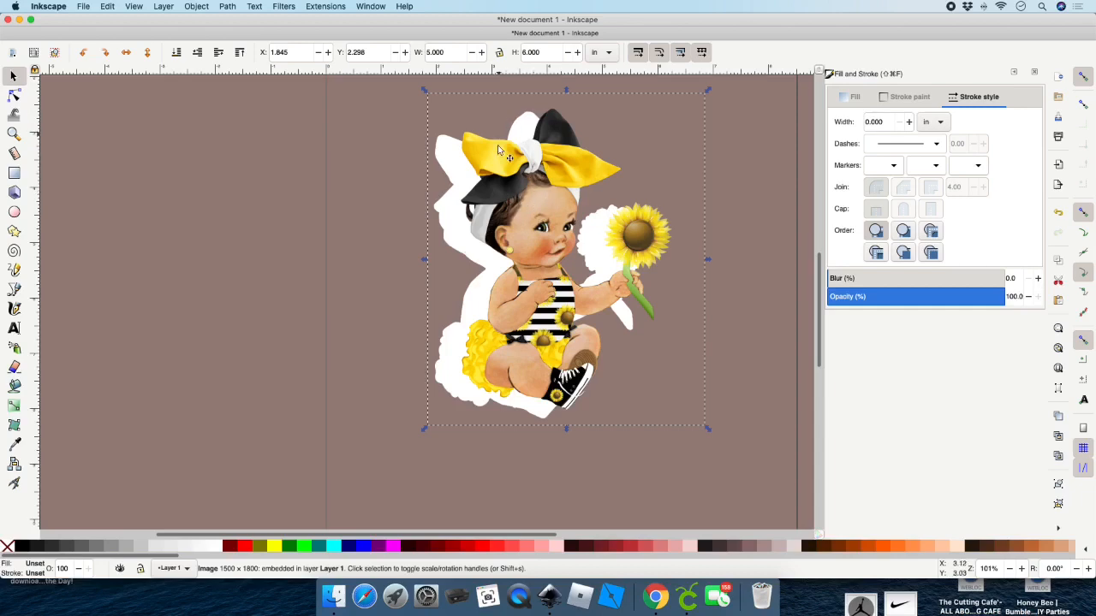
left_click_drag(529, 212, 518, 217)
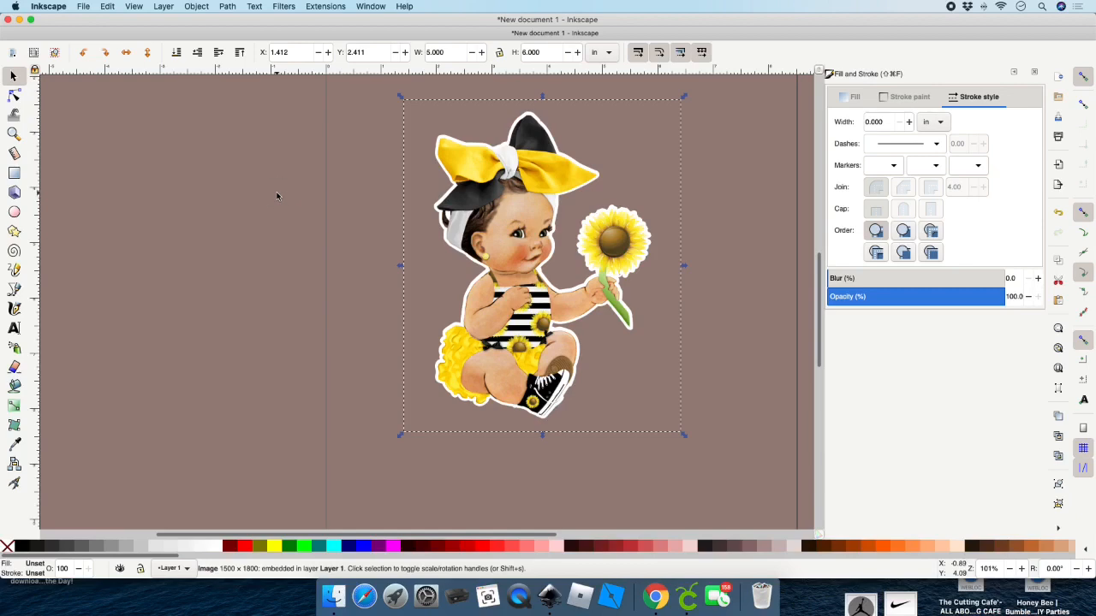
left_click(276, 196)
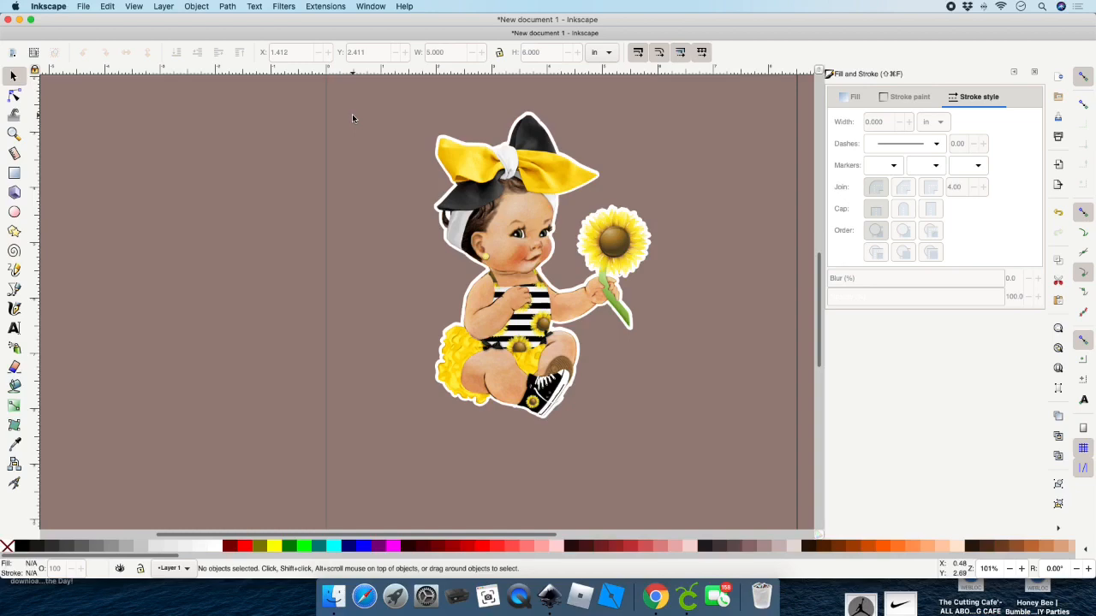
- Try to select the baby image and its silhouette together and group them
scroll(352, 114, "right", 1)
mouse_move(355, 108)
left_mouse_down()
mouse_move(466, 179)
mouse_move(677, 445)
left_mouse_up()
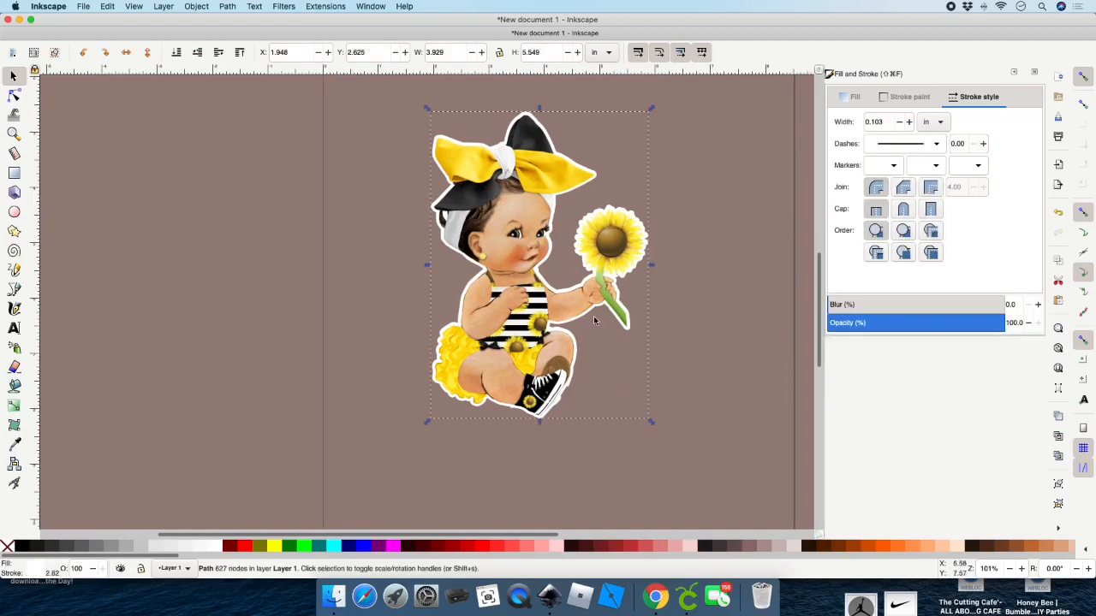
left_click(411, 132)
left_click_drag(400, 118, 591, 316)
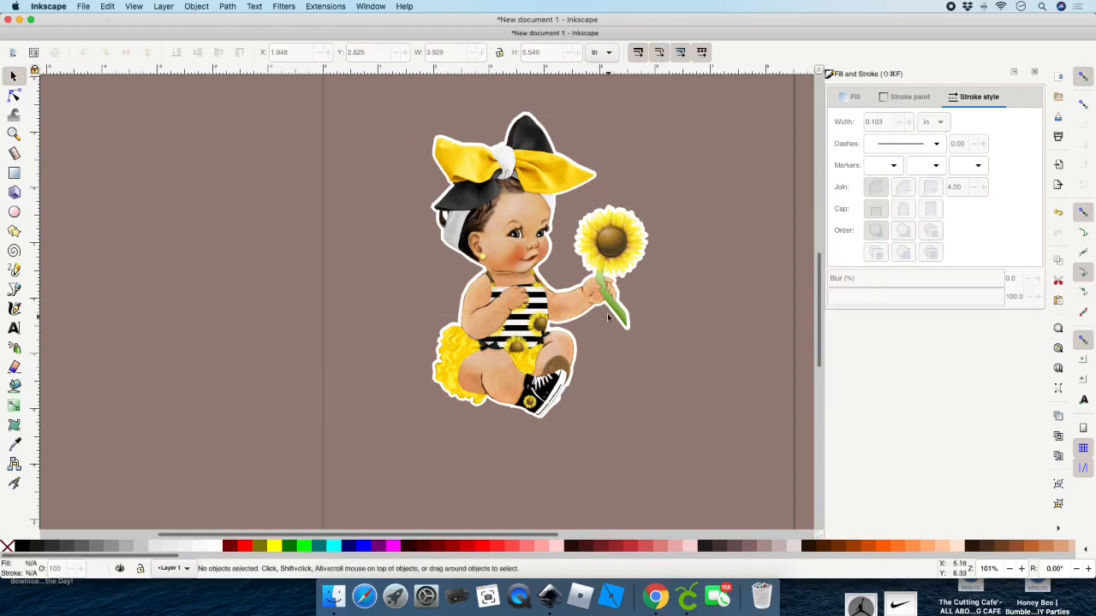
left_click(591, 292)
left_click(677, 420)
mouse_move(666, 425)
left_mouse_down()
mouse_move(480, 256)
mouse_move(378, 105)
left_mouse_up()
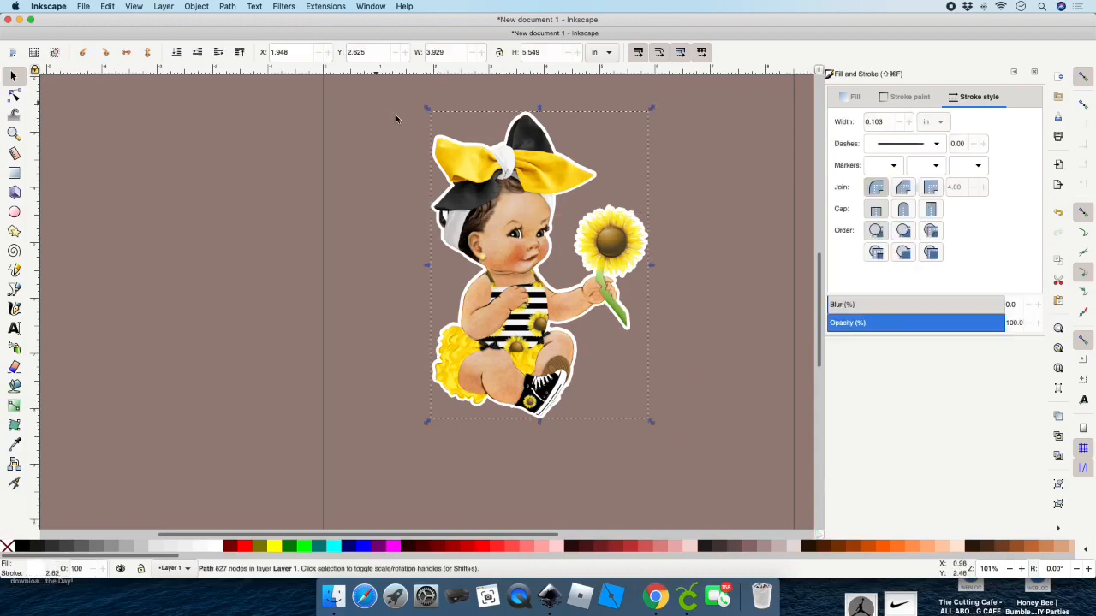
left_click(197, 7)
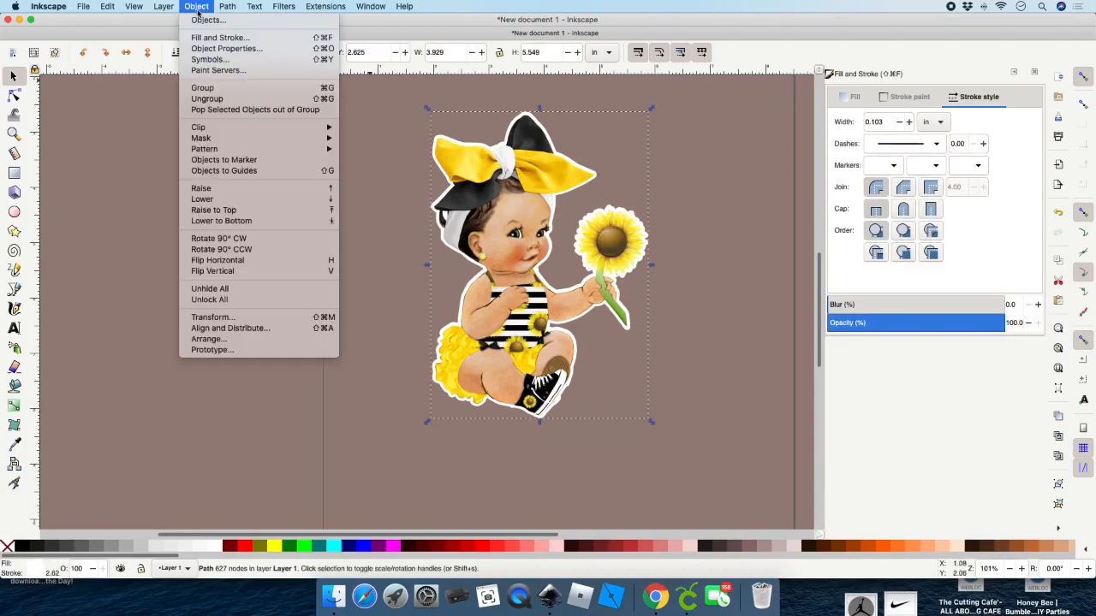
left_click(205, 87)
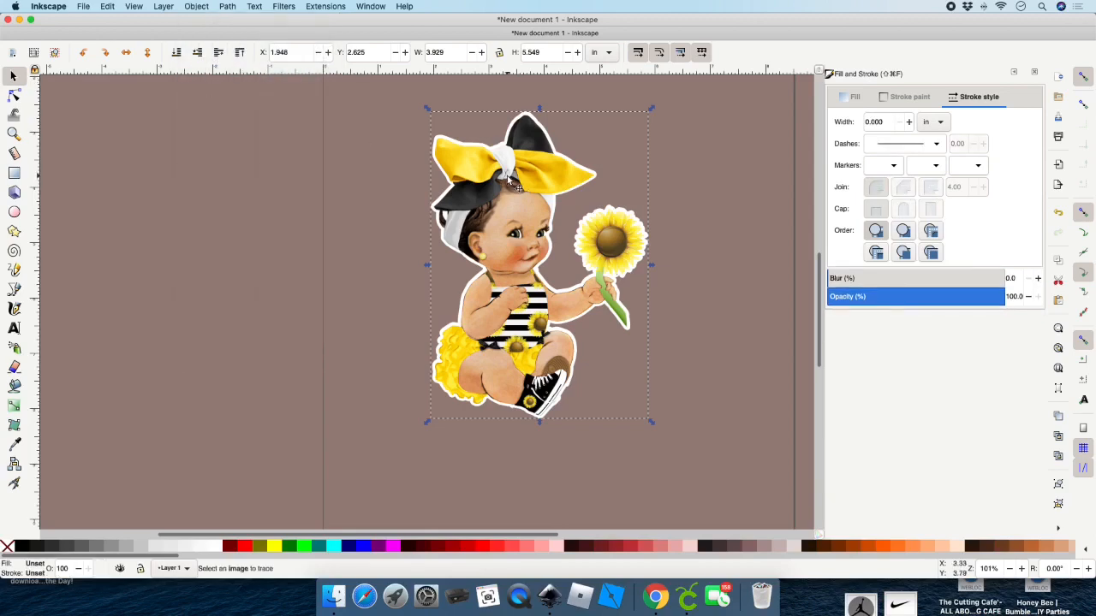
- Test whether the baby image and the silhouette move together as one object, and clear the selection
mouse_move(511, 173)
left_mouse_down()
mouse_move(527, 188)
mouse_move(510, 180)
mouse_move(521, 173)
left_mouse_up()
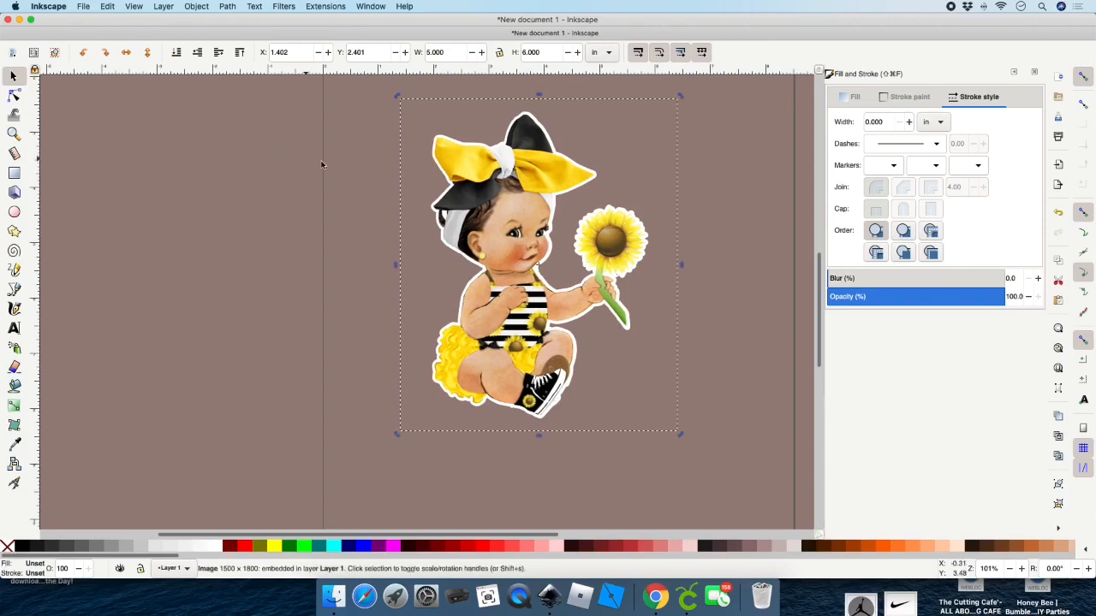
left_click(335, 162)
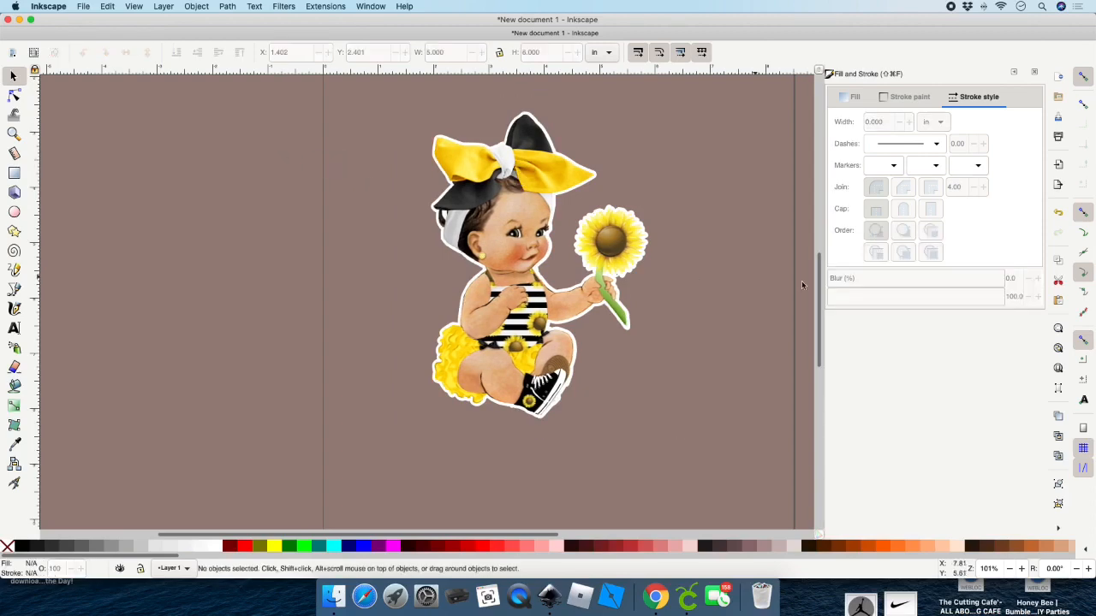
left_click(522, 199)
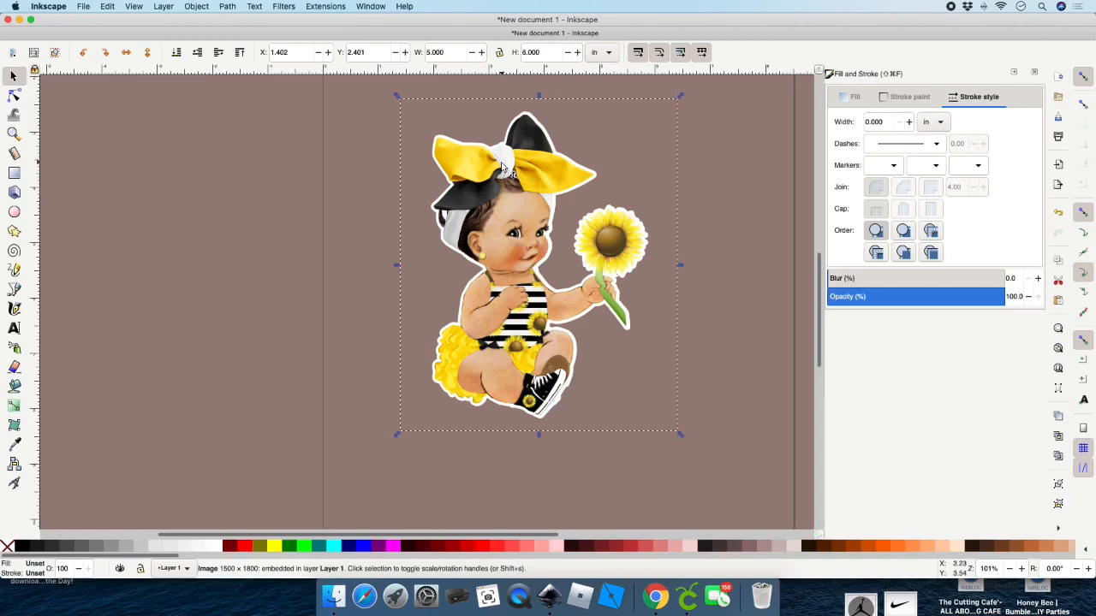
left_click(258, 109)
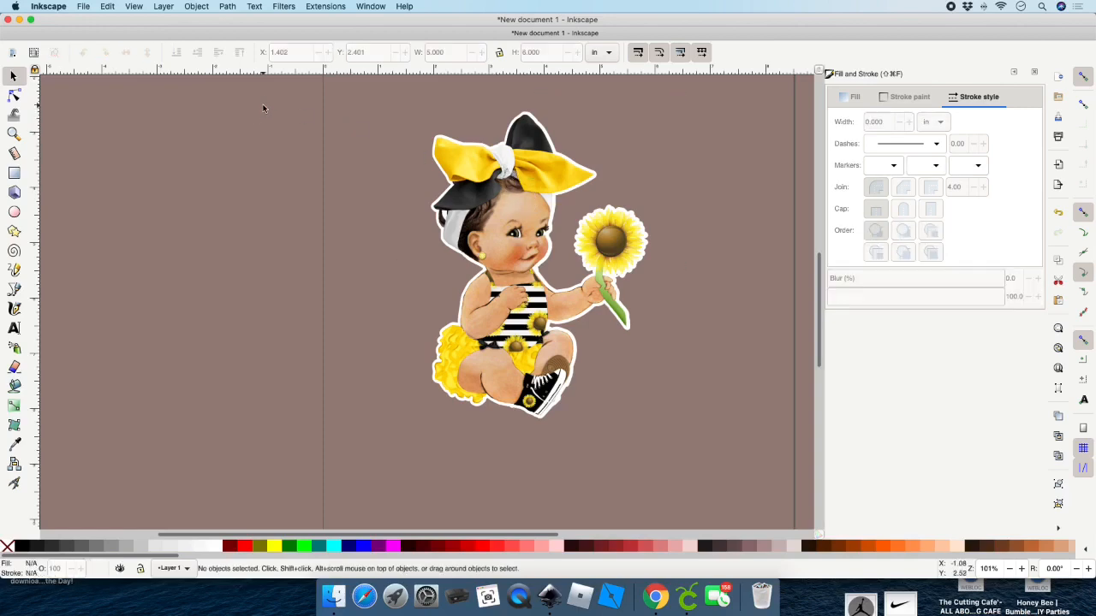
- Group the baby image with its white silhouette and move the group to about X 1.082 in, Y 2.483 in
left_click_drag(262, 105, 680, 354)
left_click_drag(682, 165, 695, 185)
left_click_drag(454, 95, 680, 363)
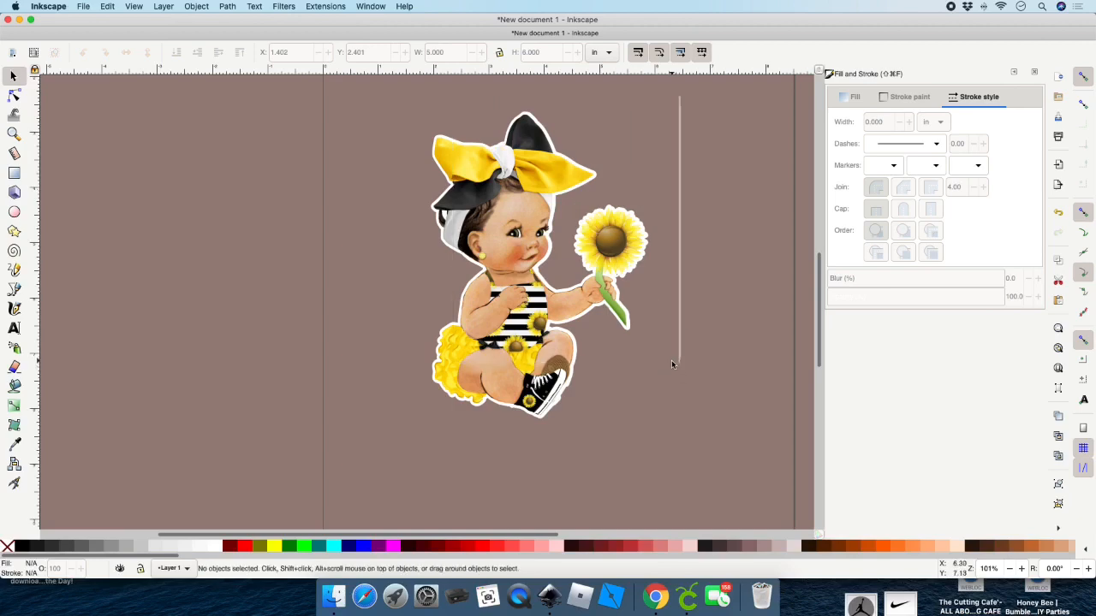
left_click_drag(368, 97, 692, 467)
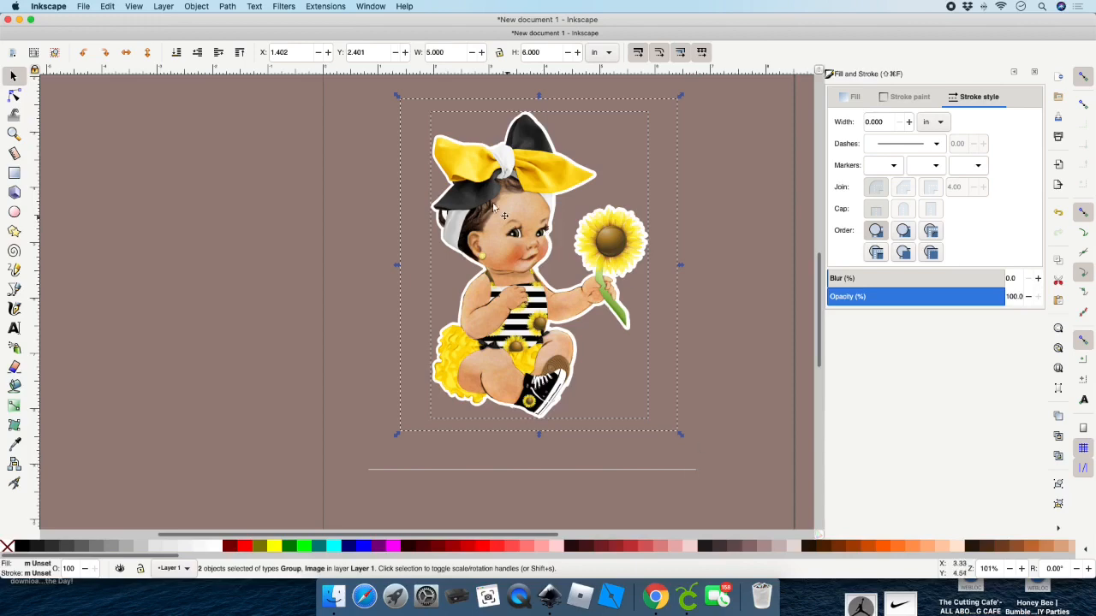
left_click(196, 7)
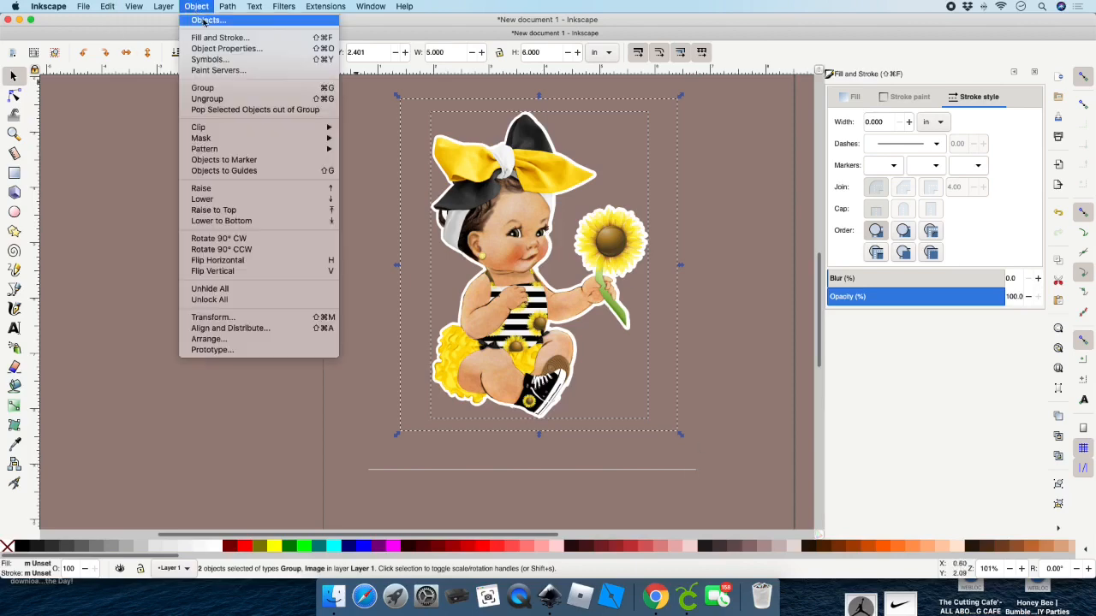
left_click(213, 87)
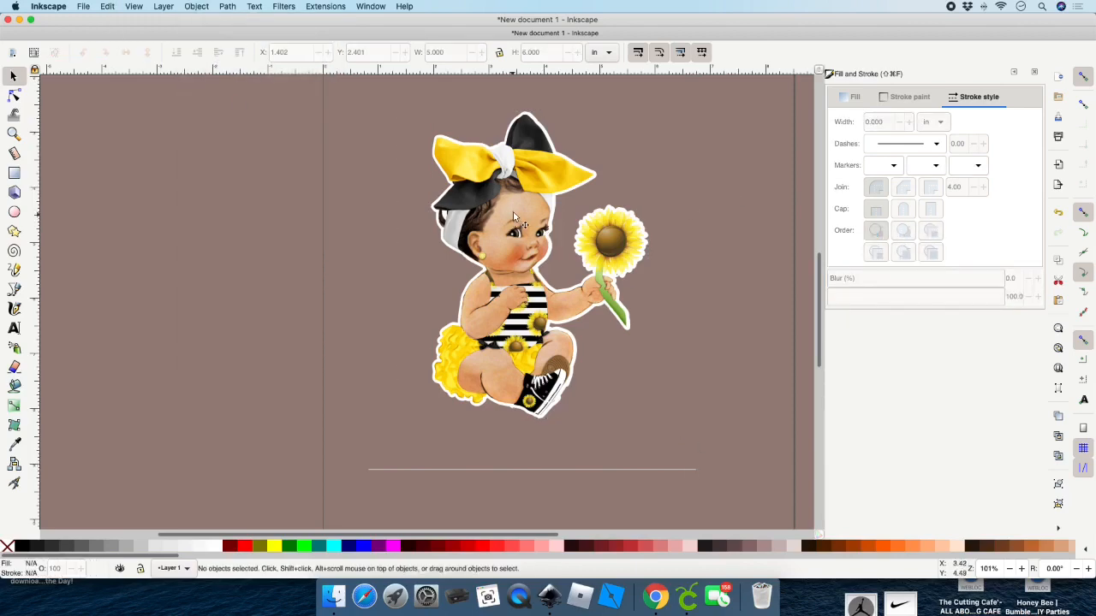
left_click_drag(513, 212, 491, 220)
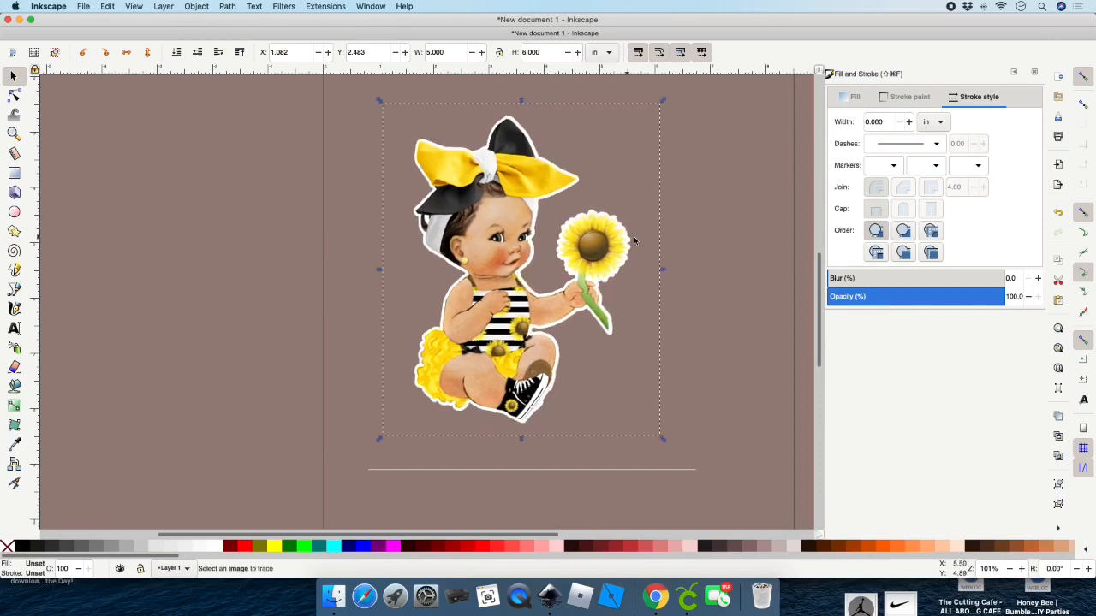
- Try to select and delete the stray white line below the baby group
left_click(676, 475)
left_click_drag(677, 473, 624, 471)
left_click_drag(712, 484, 337, 461)
key("Delete")
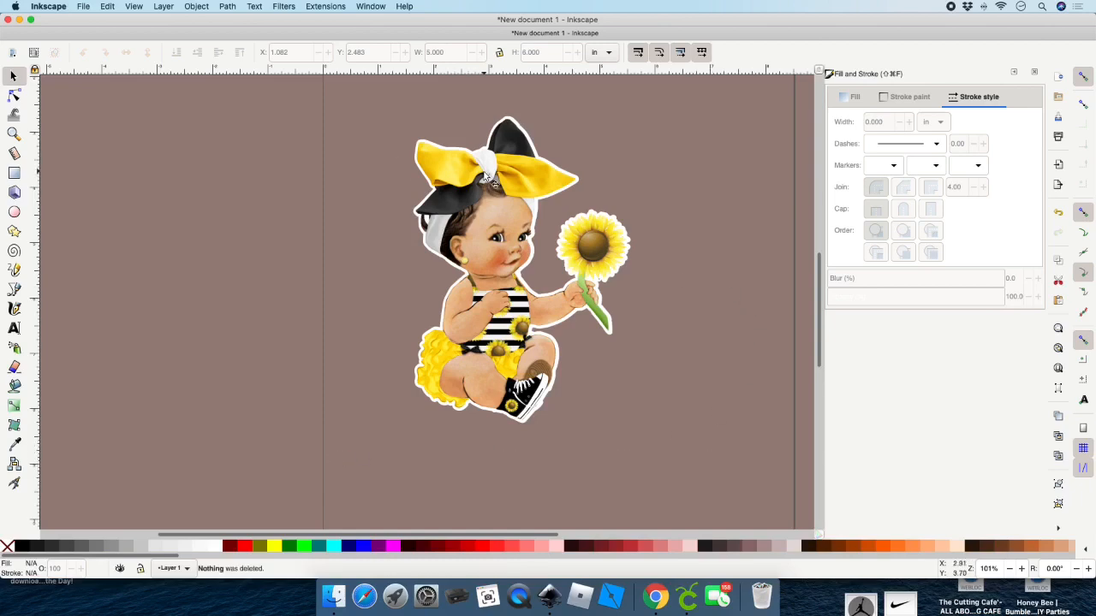
- Open the PNG export settings for the baby group, close Fill and Stroke, and set the export area to Page
left_click(490, 178)
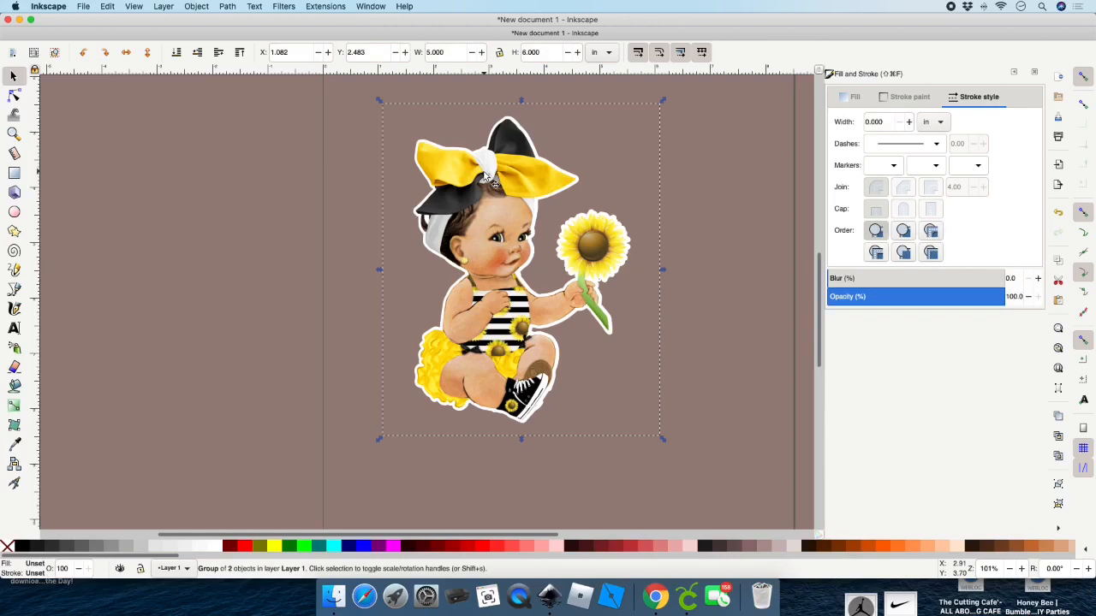
left_click(83, 7)
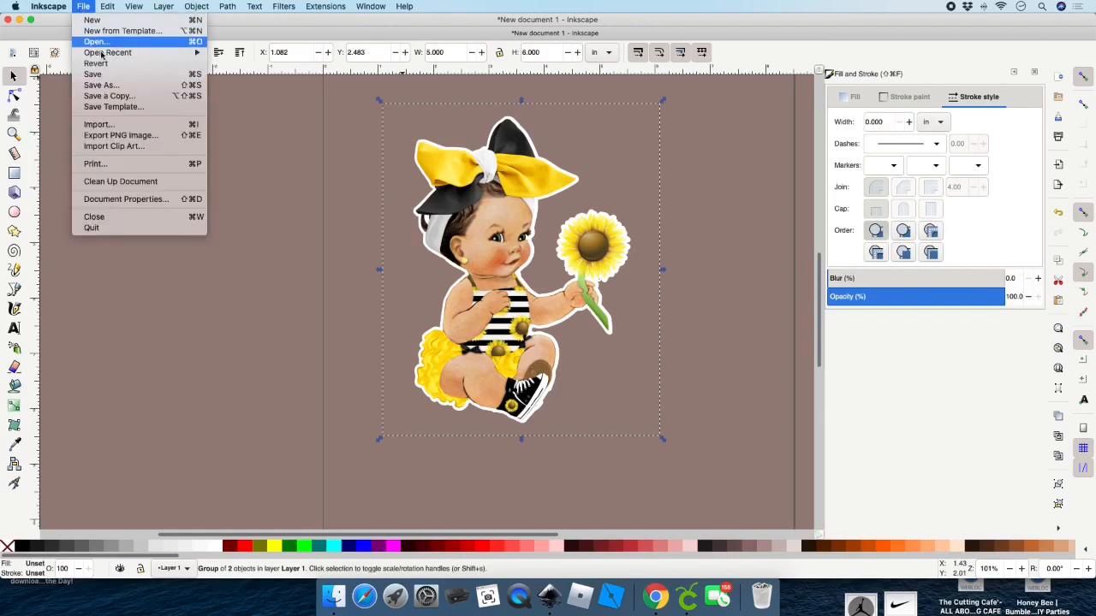
left_click(117, 135)
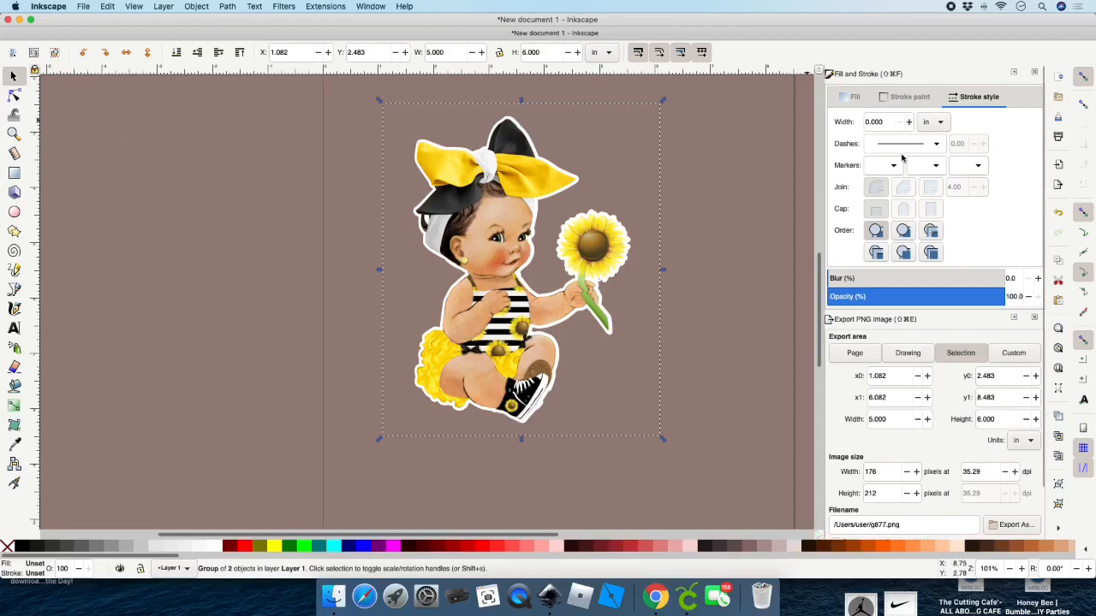
left_click(1035, 73)
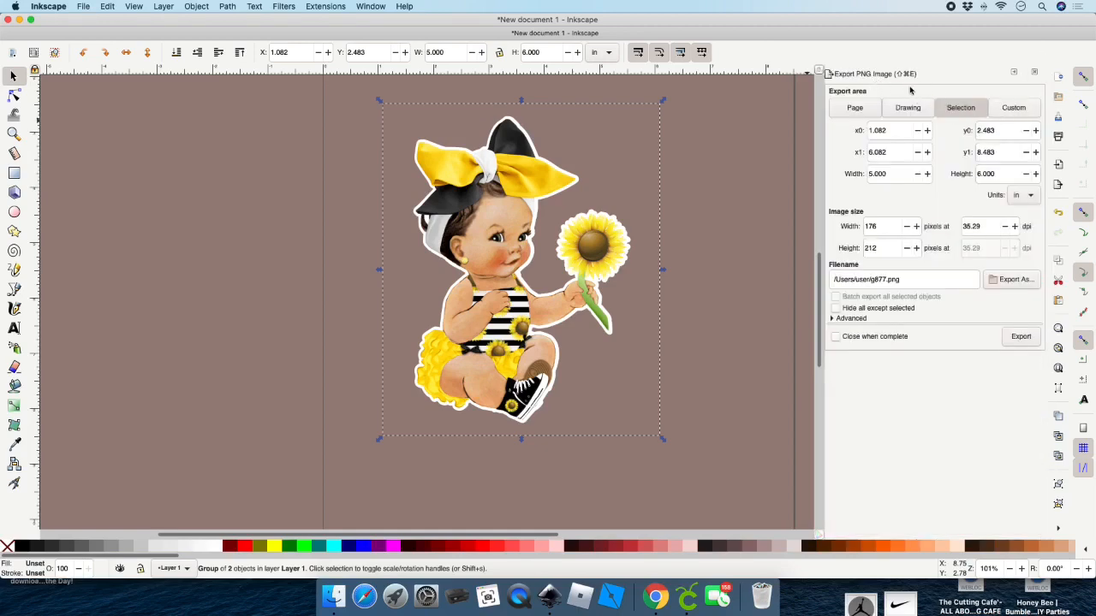
left_click(856, 109)
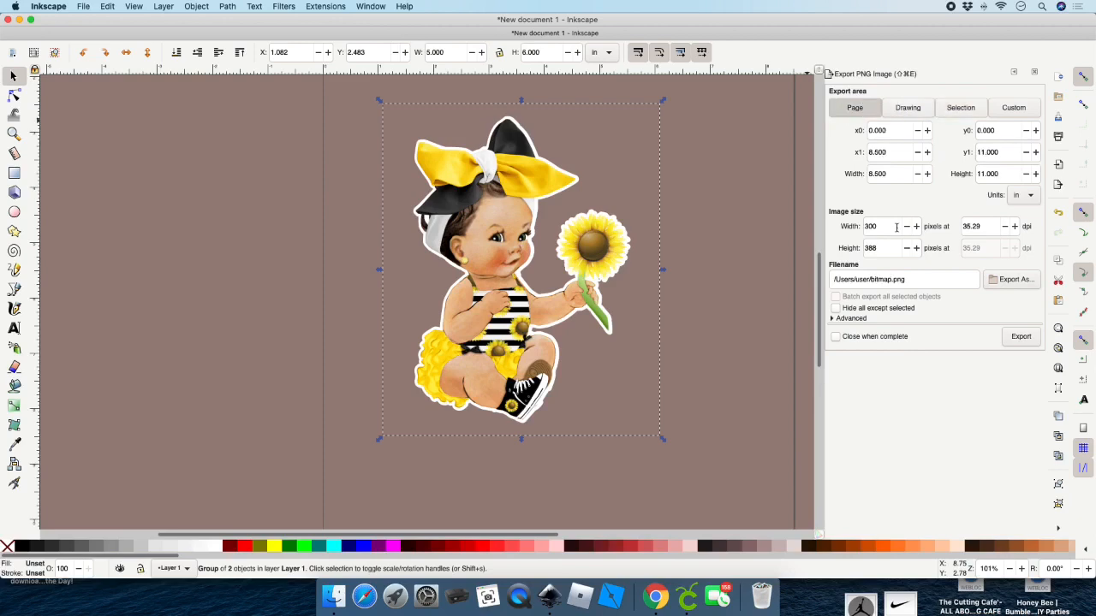
- Export the page as sunflowerbitmap.png to the Downloads folder
left_click(1012, 282)
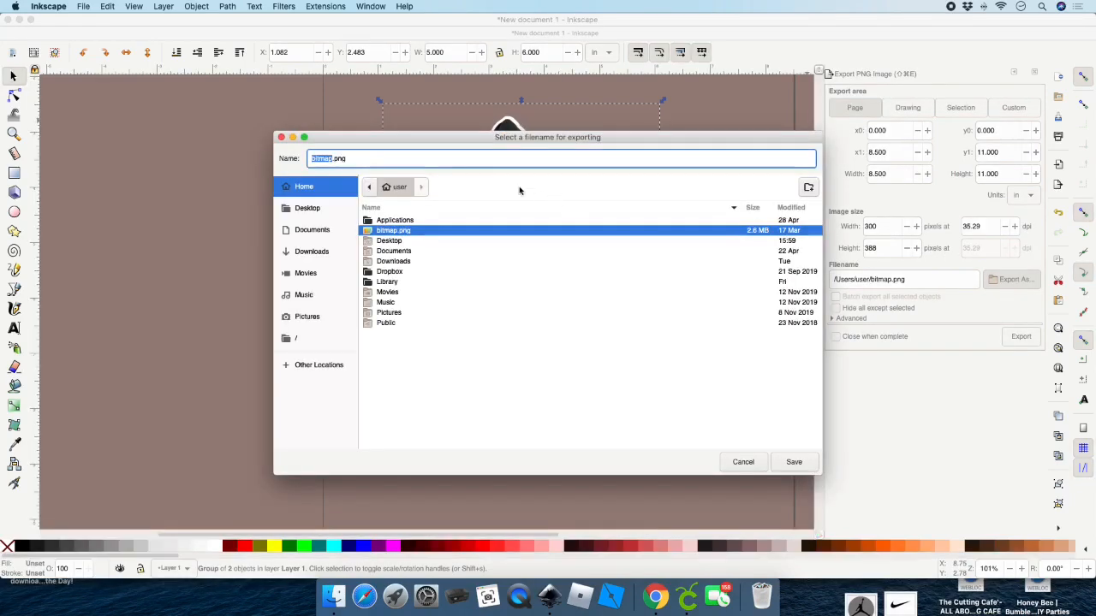
left_click(391, 157)
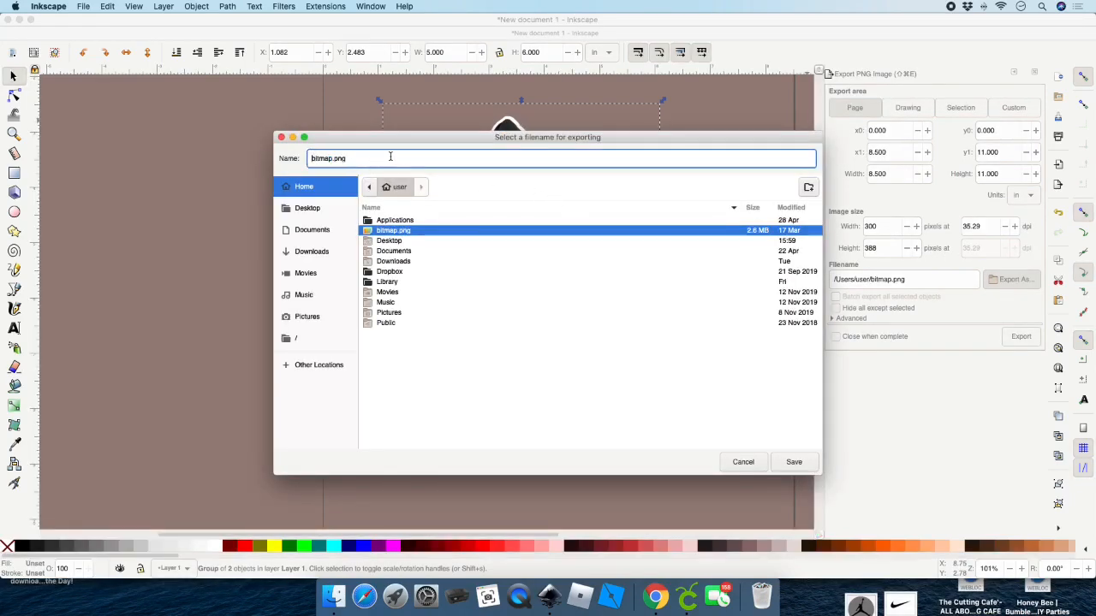
type("sunflower")
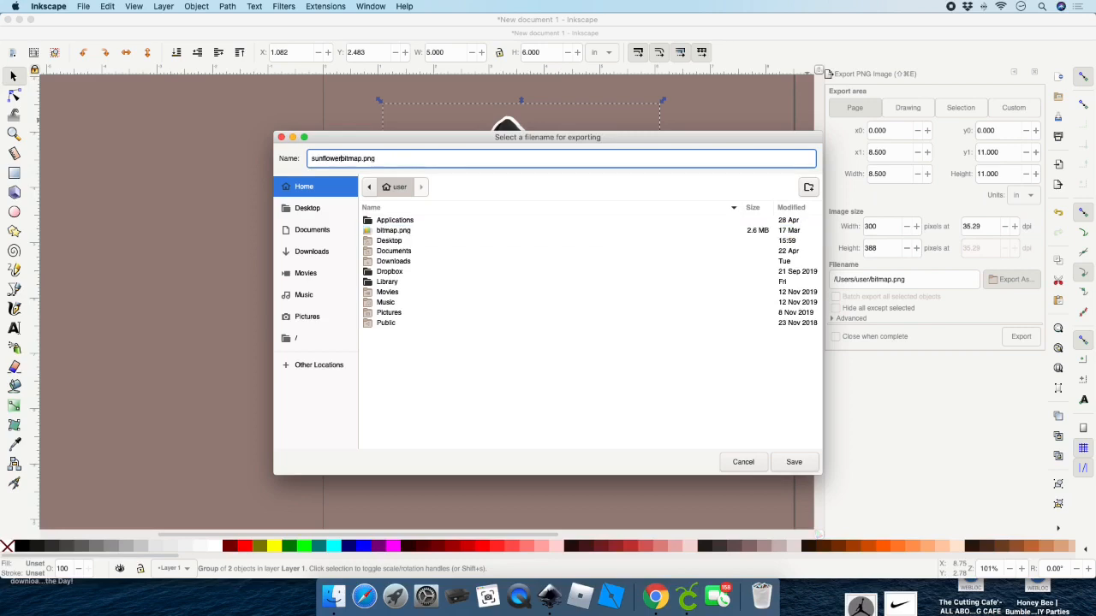
left_click(318, 254)
left_click(547, 328)
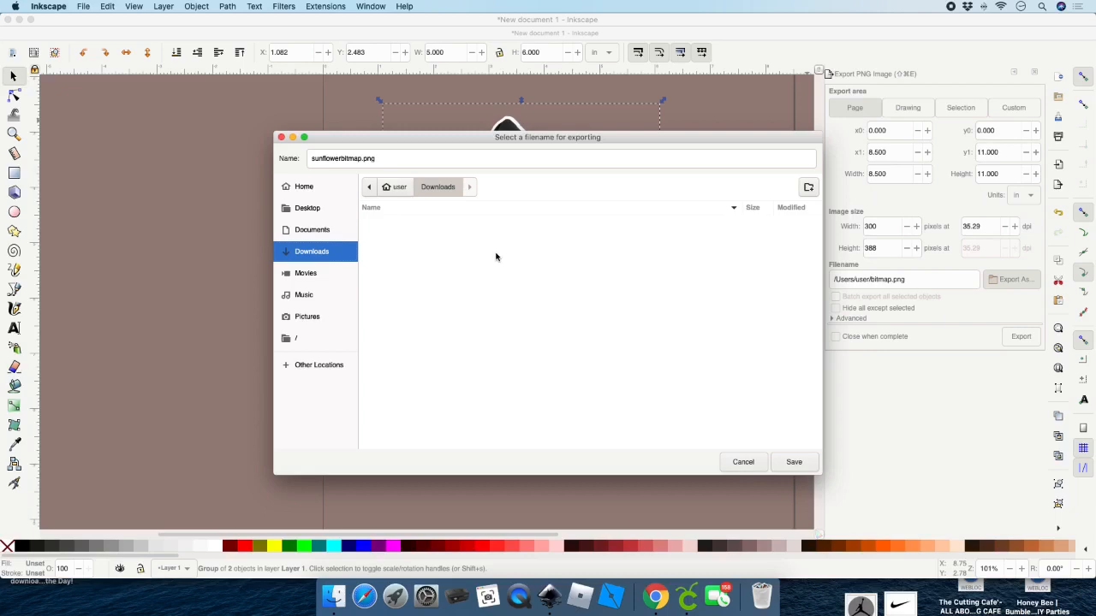
left_click(795, 462)
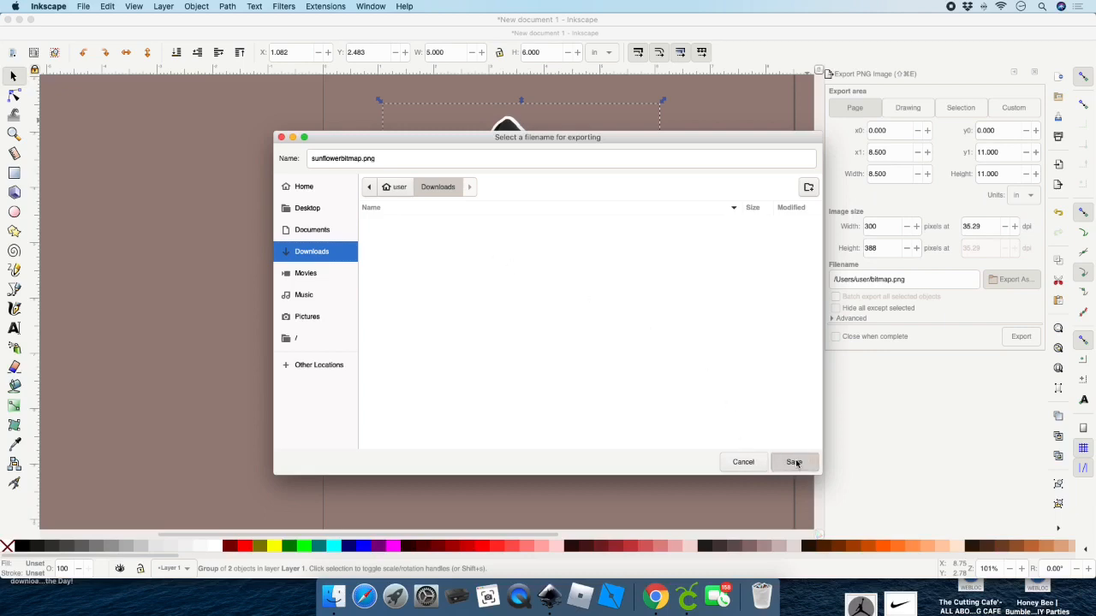
left_click(1022, 338)
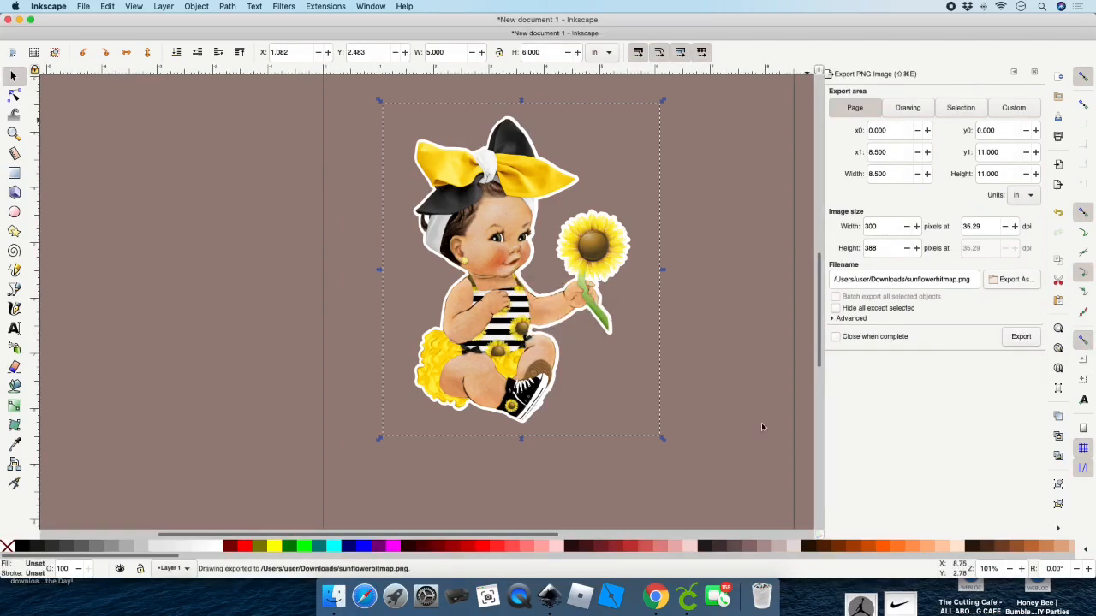
- Switch to Cricut Design Space and start a new image upload
left_click(688, 596)
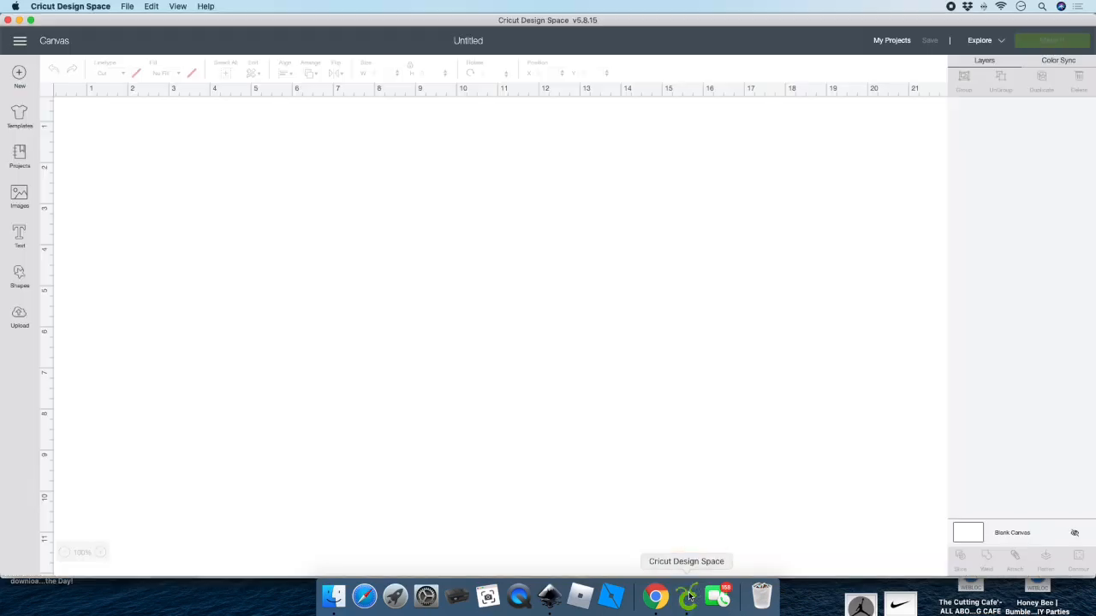
left_click(20, 316)
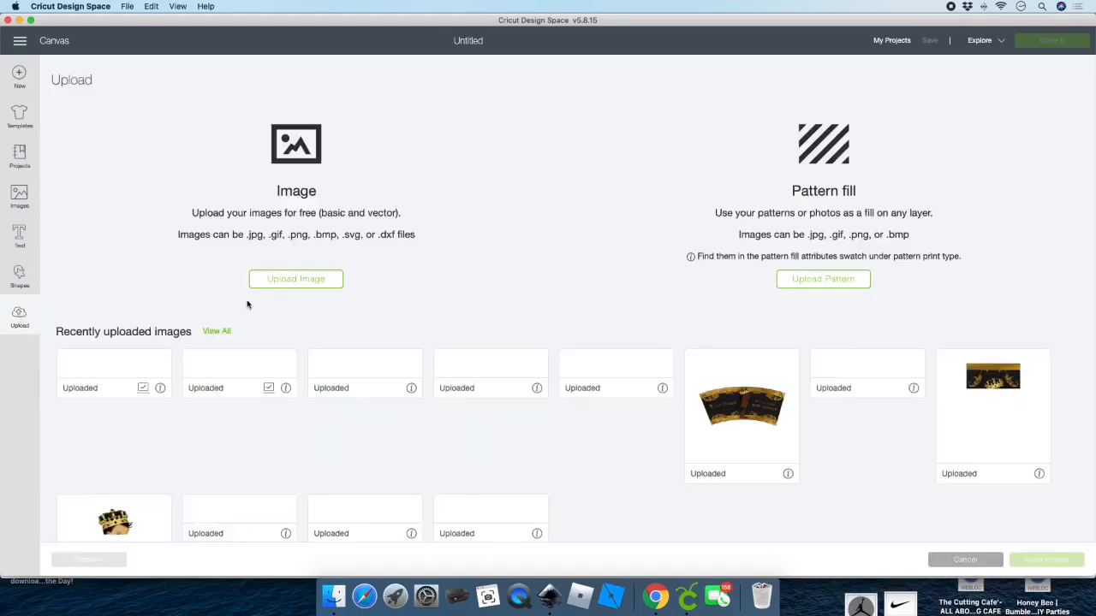
left_click(283, 283)
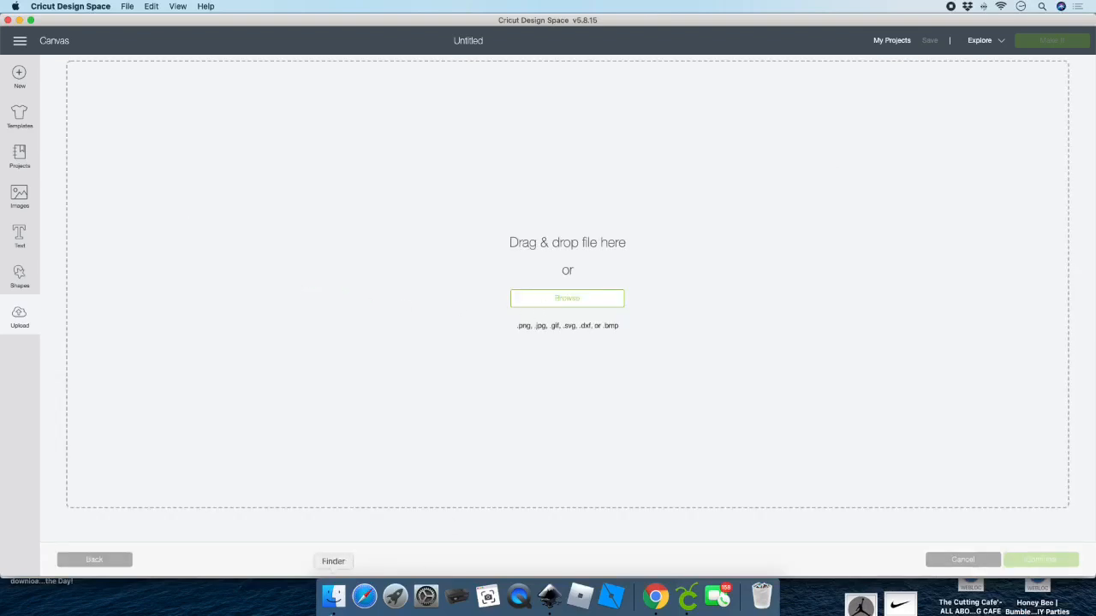
- Open a Finder window over the upload area, show the Downloads folder, and leave part of the drop zone uncovered
left_click(335, 599)
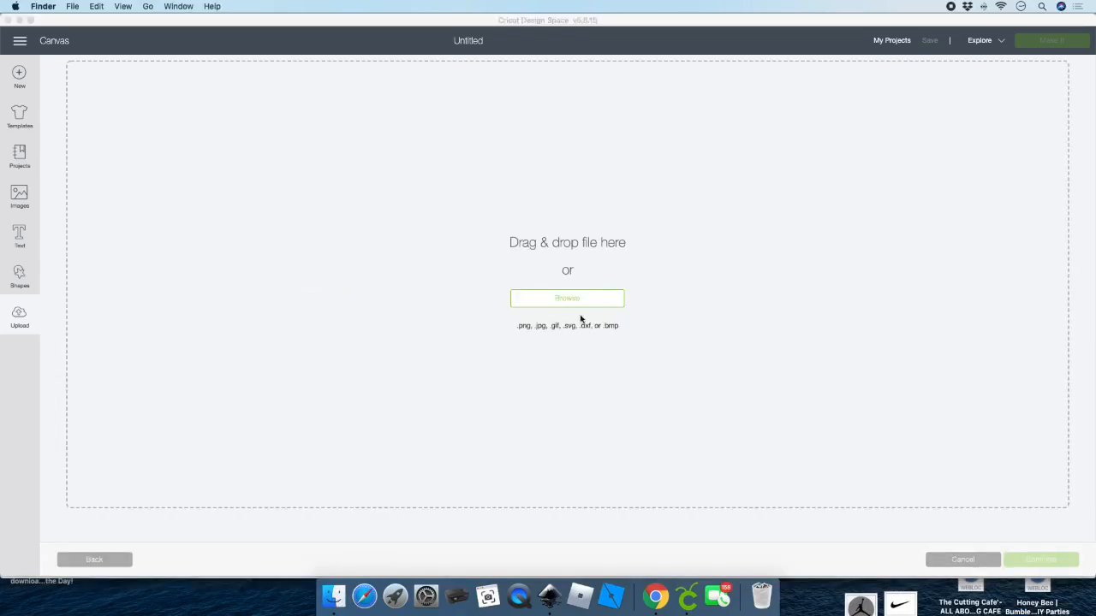
left_click_drag(641, 66, 917, 266)
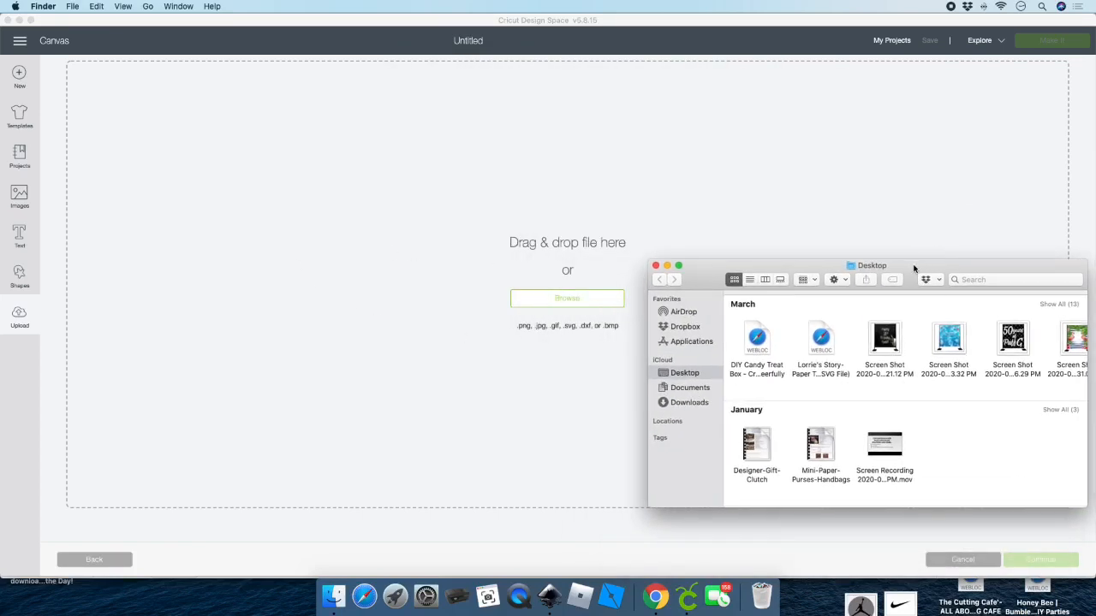
left_click_drag(914, 268, 612, 139)
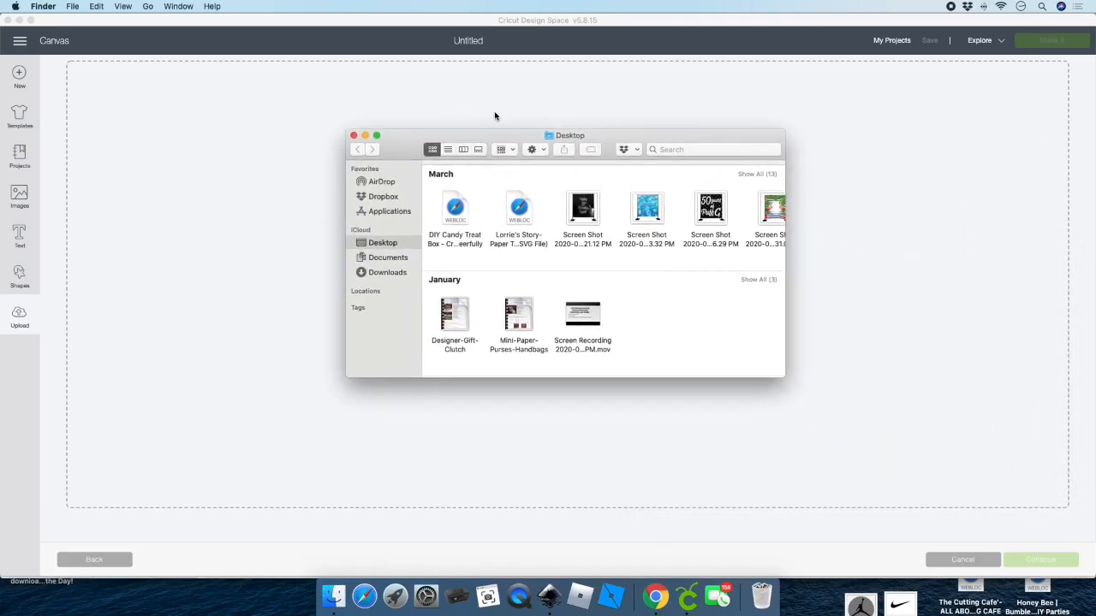
left_click_drag(511, 136, 715, 171)
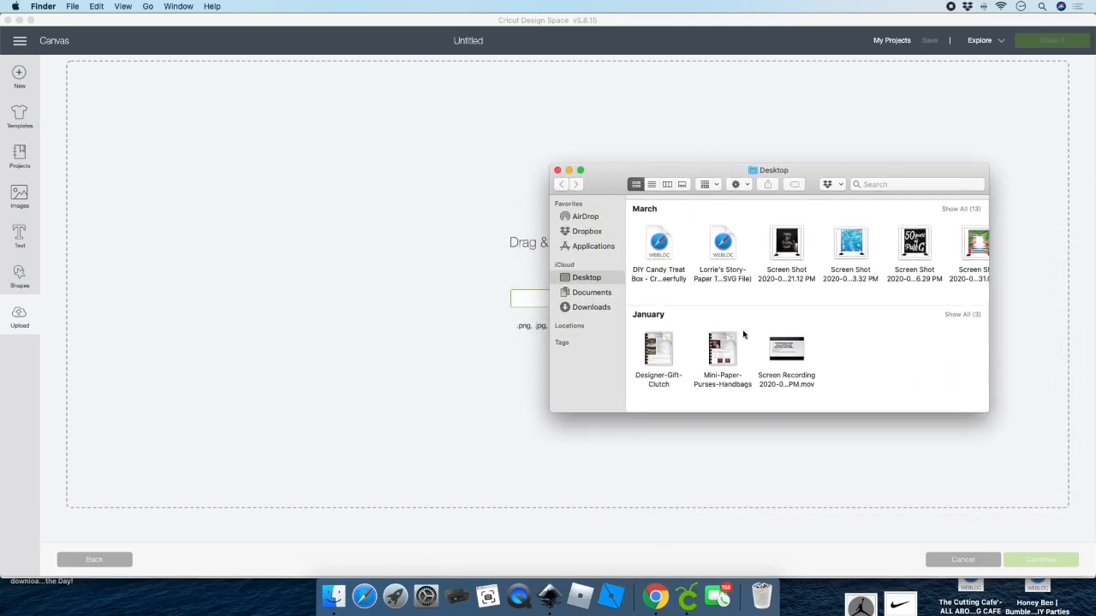
left_click(590, 307)
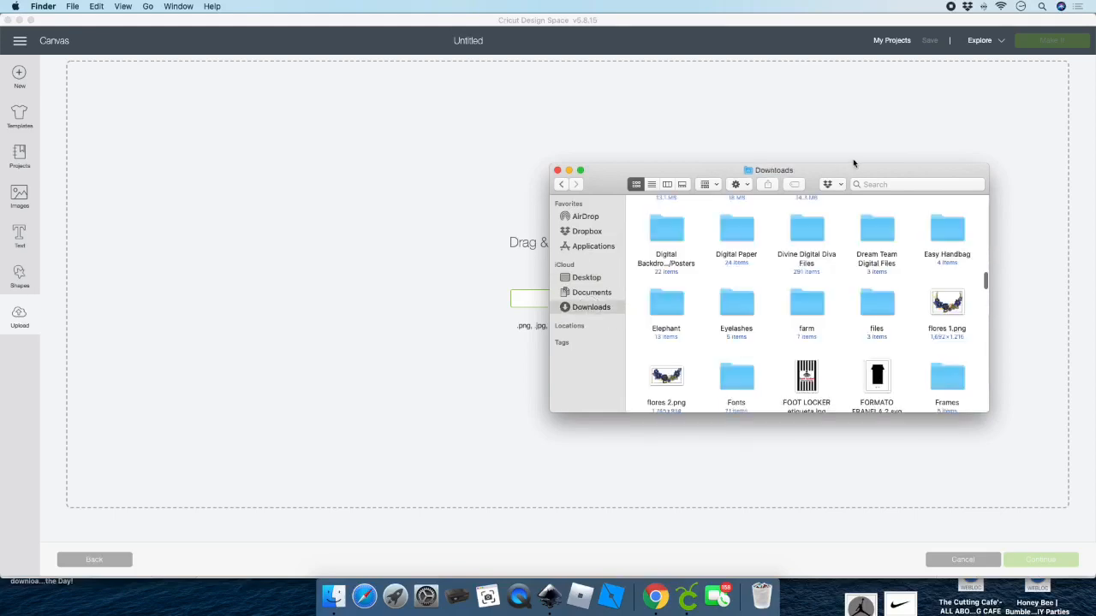
left_click_drag(859, 168, 769, 152)
- Find sunflowerbitmap.png in Downloads, drop it onto the upload area, and close the Finder window
scroll(642, 250, "up", 3)
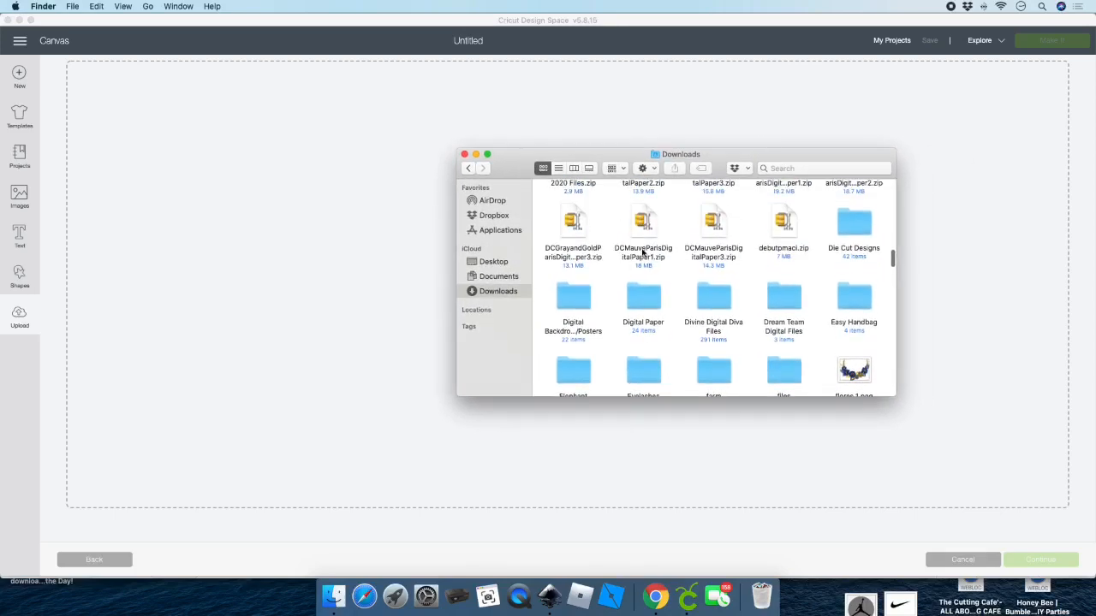
scroll(642, 252, "down", 5)
scroll(642, 252, "down", 10)
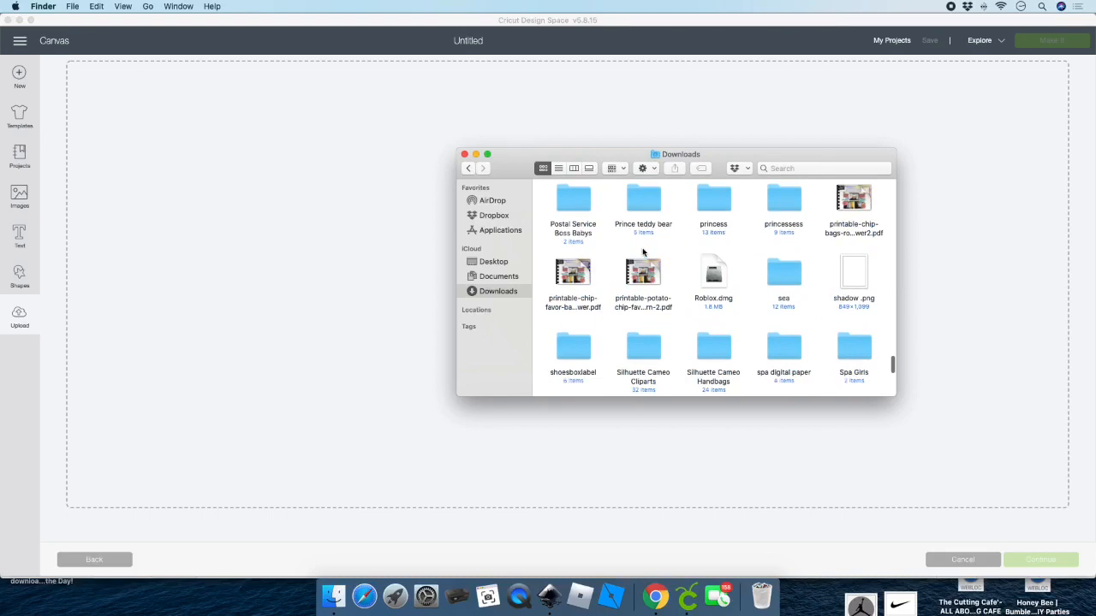
scroll(643, 252, "down", 8)
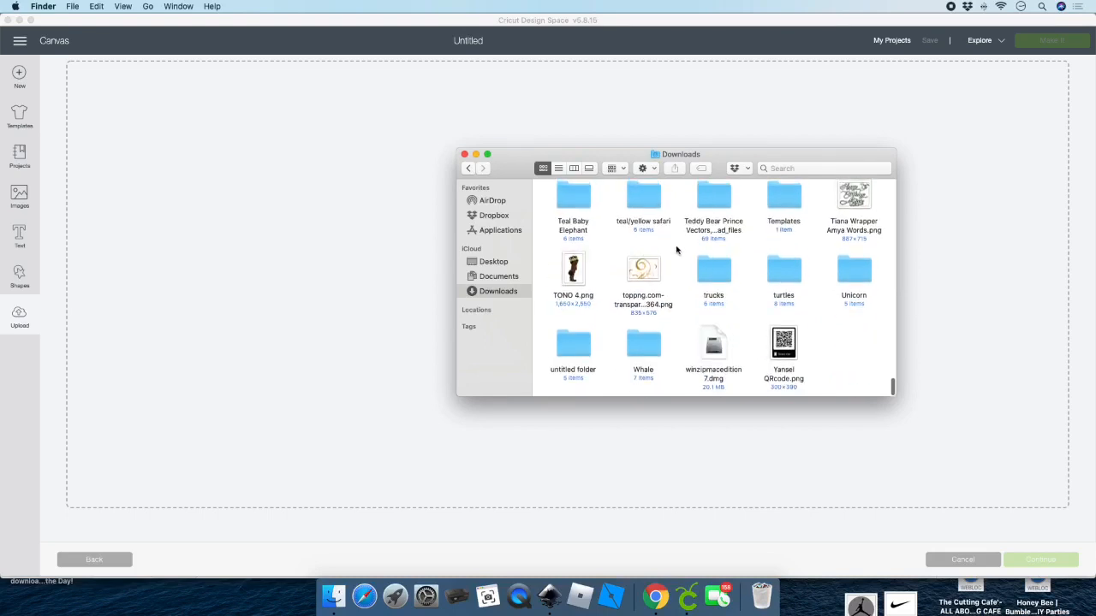
scroll(659, 265, "up", 3)
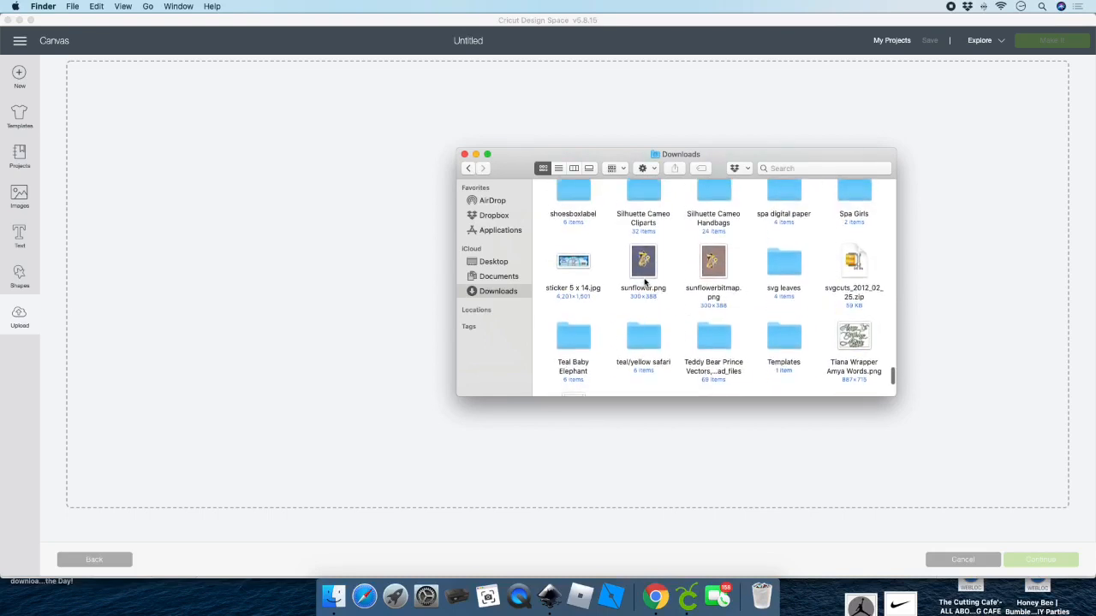
left_click(712, 265)
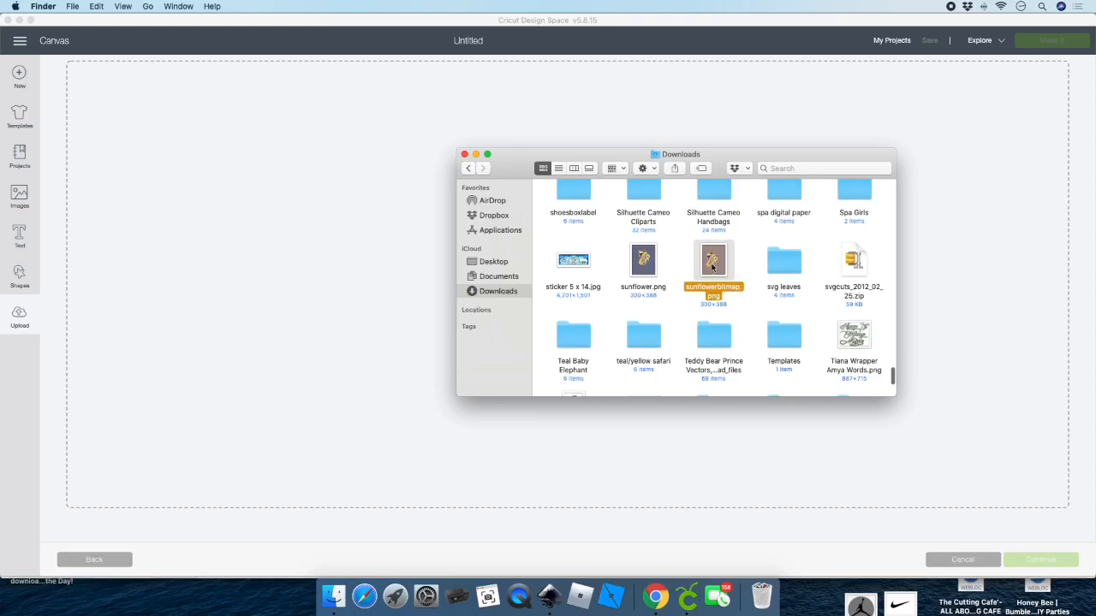
left_click_drag(714, 262, 396, 262)
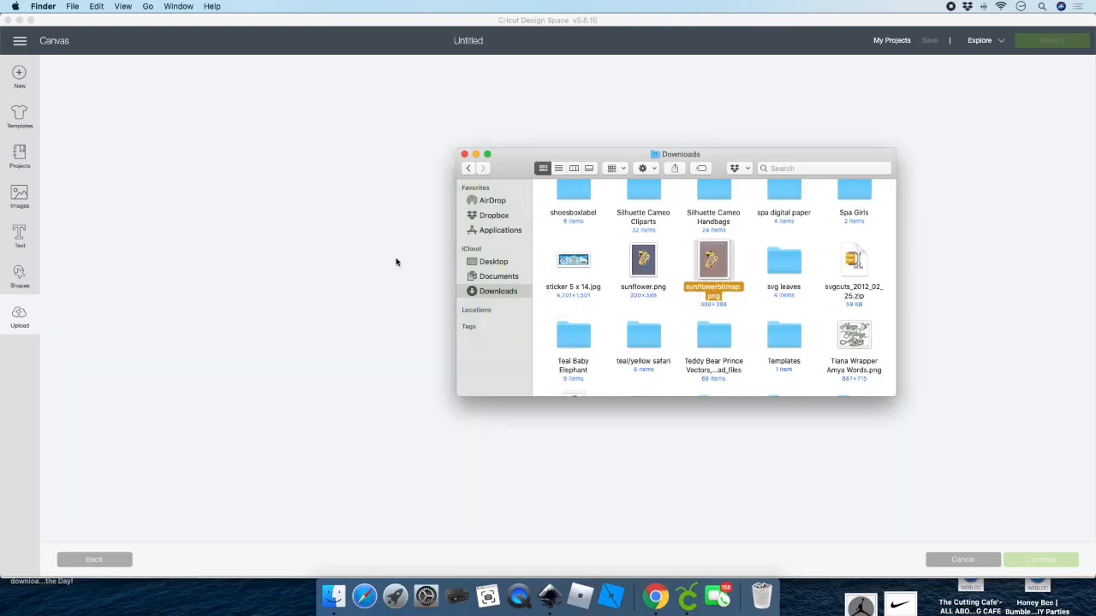
left_click(464, 156)
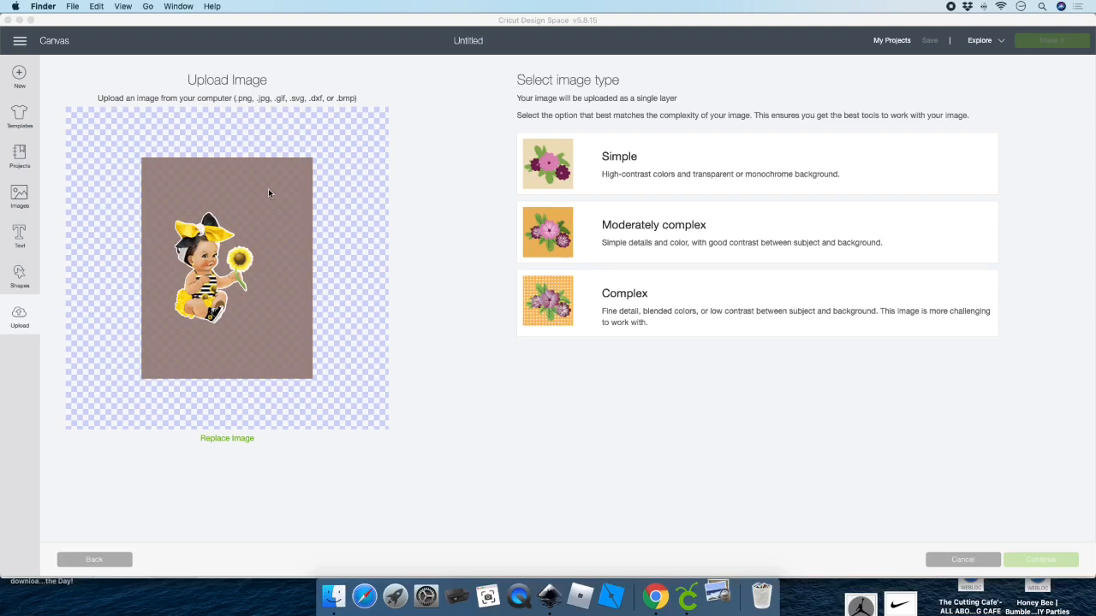
- Set the uploaded image's type to Complex and continue to background removal
left_click(676, 334)
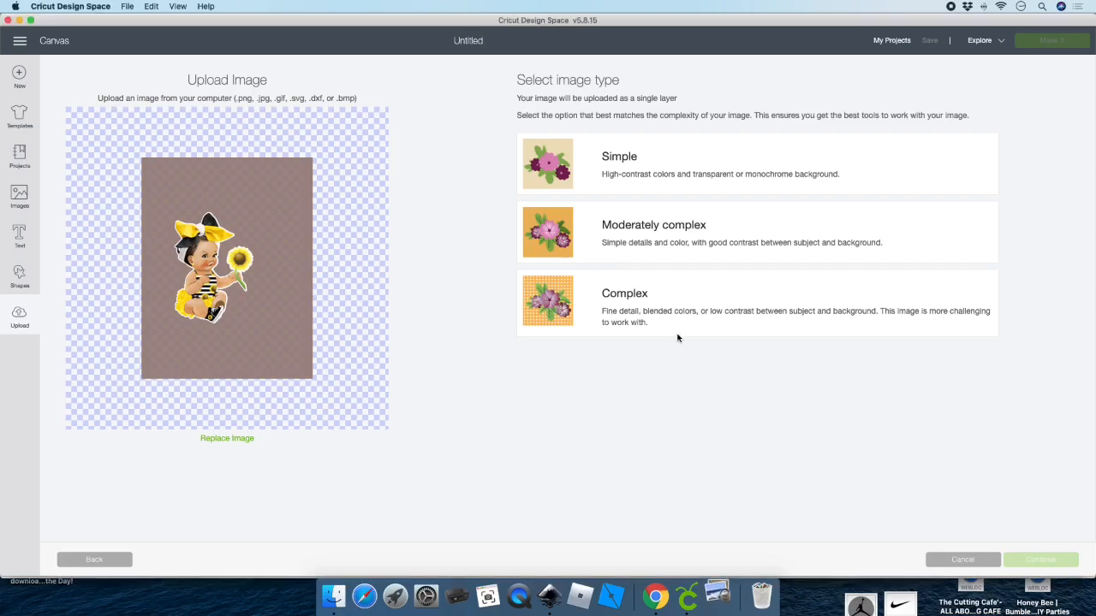
left_click(604, 296)
left_click(1024, 561)
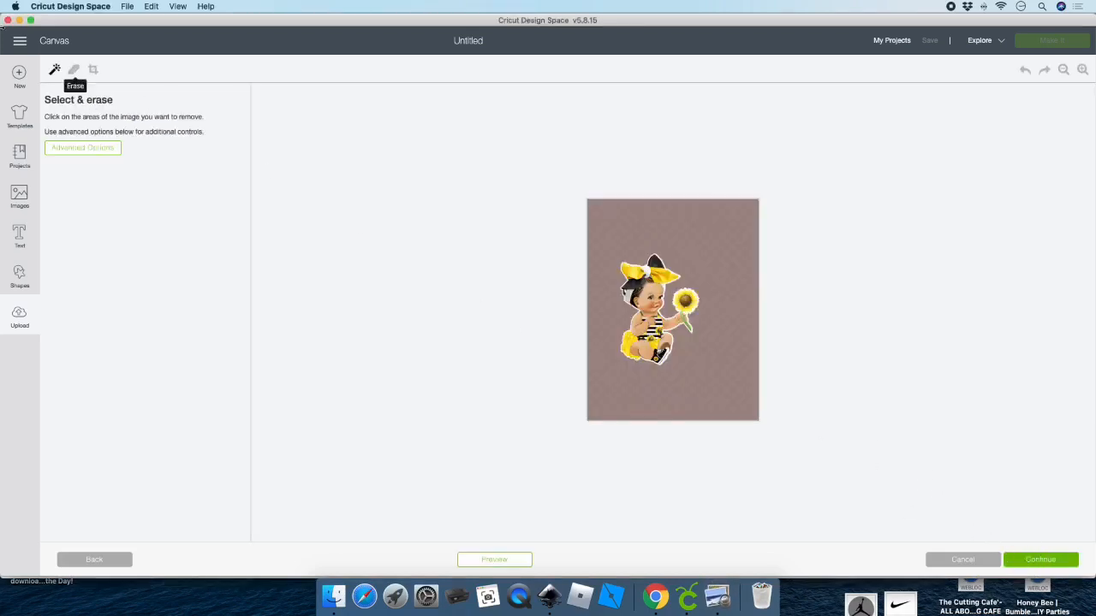
- Erase the brown background around the baby, inspect the white edge up close, and accept the cleaned image
left_click(651, 233)
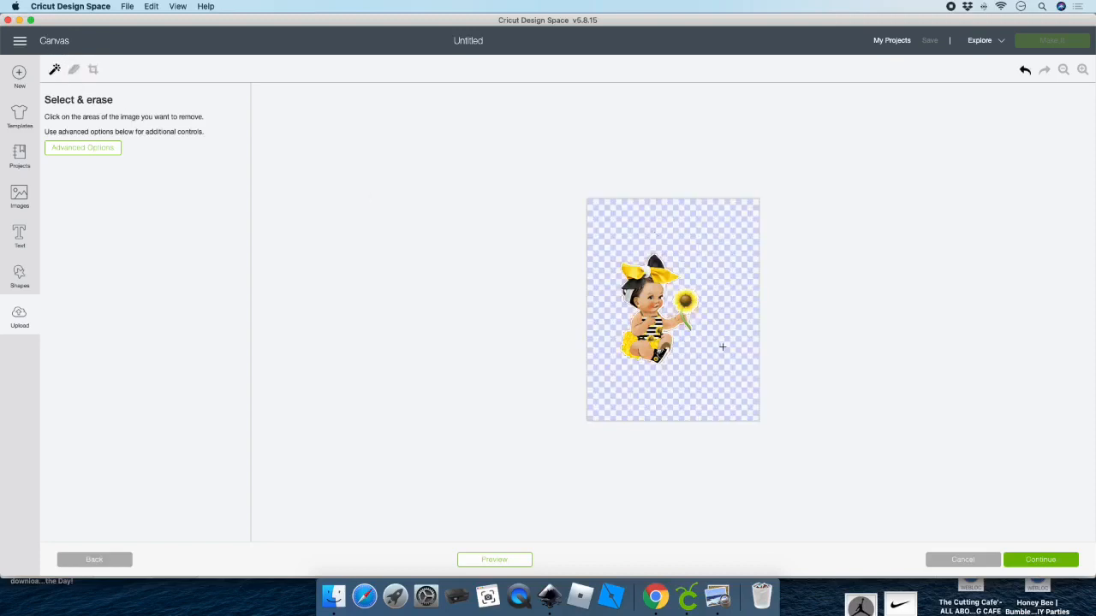
left_click(1082, 69)
left_click(1082, 69)
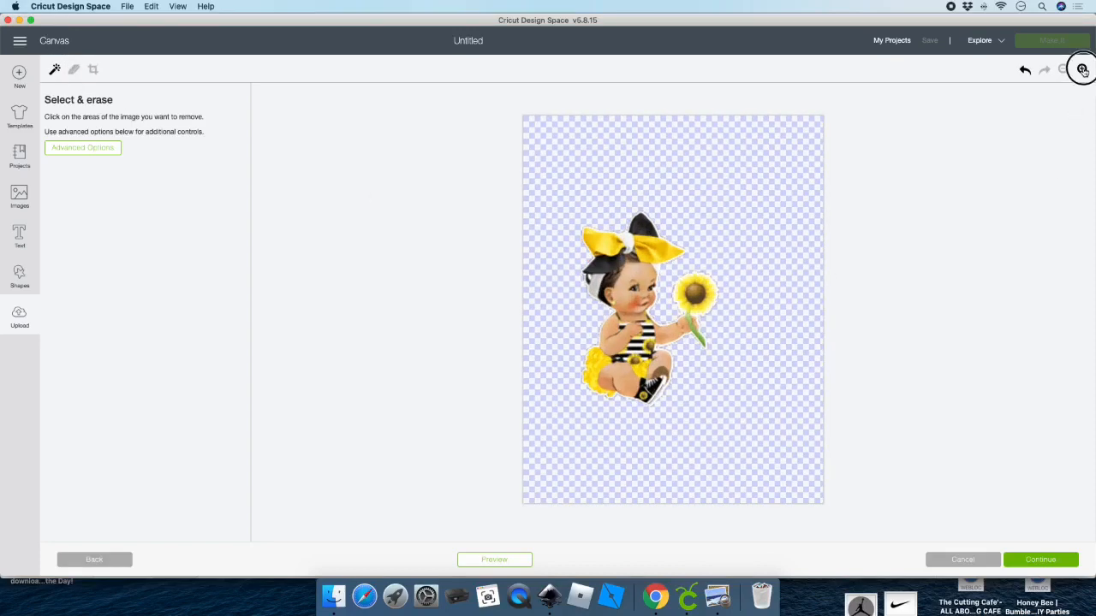
left_click(1082, 69)
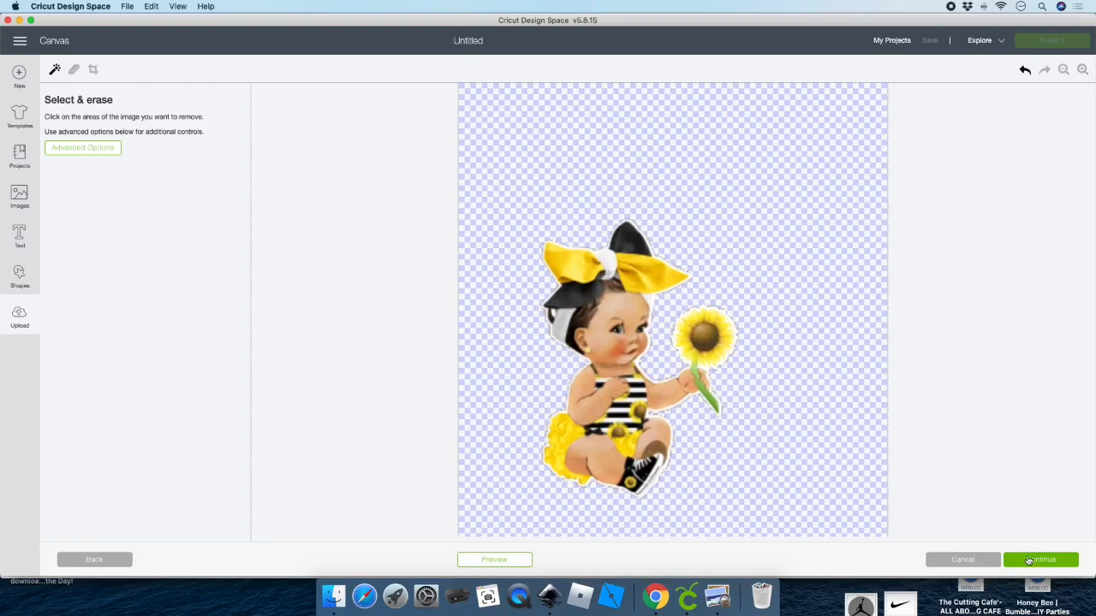
left_click(1029, 560)
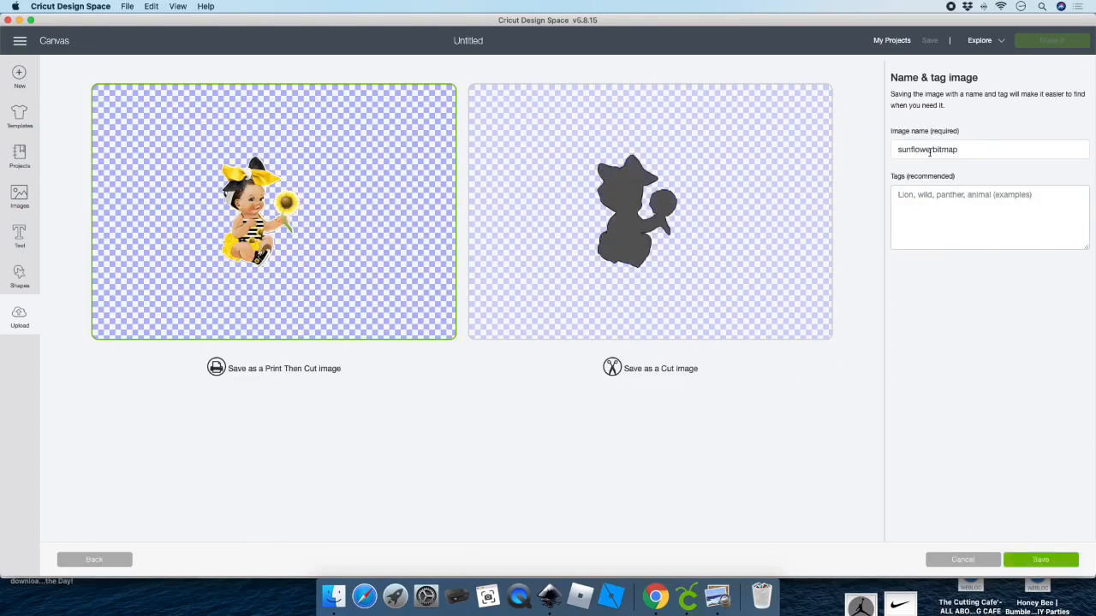
- Save the upload as a Print Then Cut image, keeping the name sunflowerbitmap
left_click(943, 150)
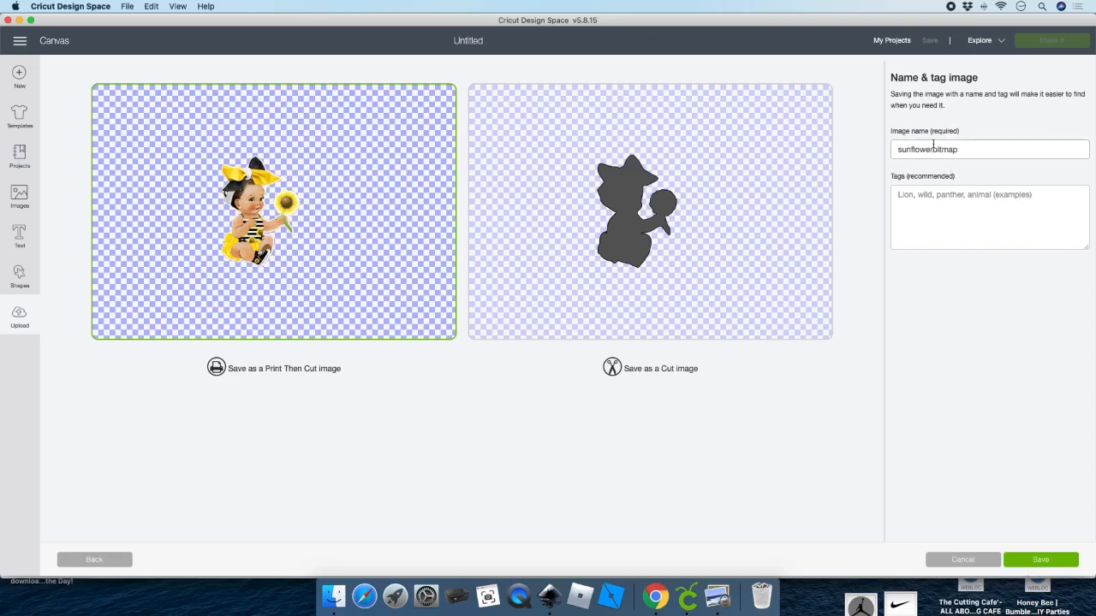
left_click(405, 179)
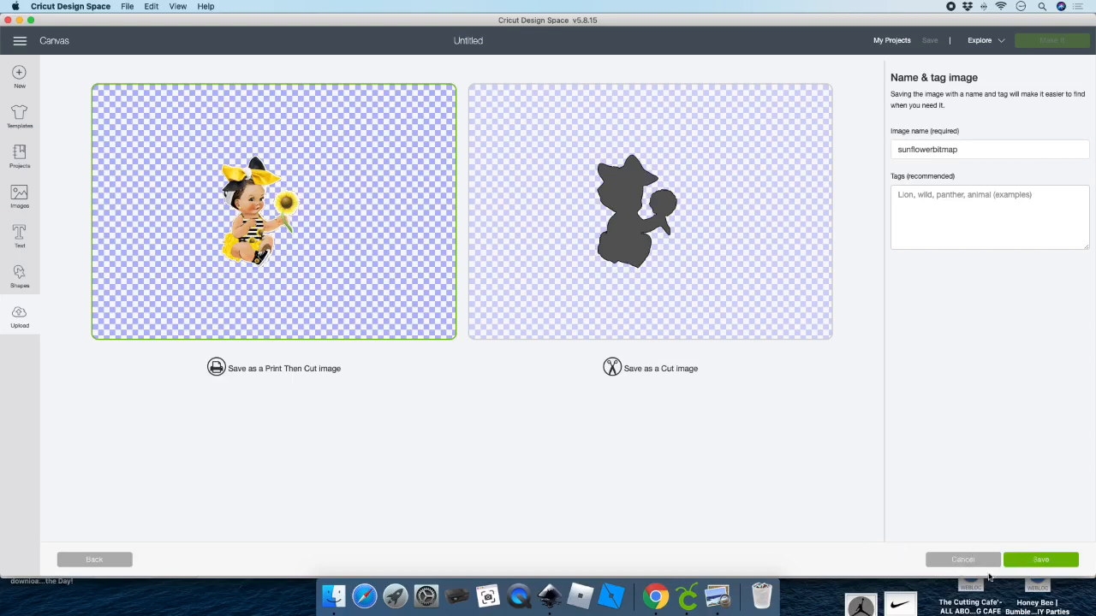
left_click(1047, 562)
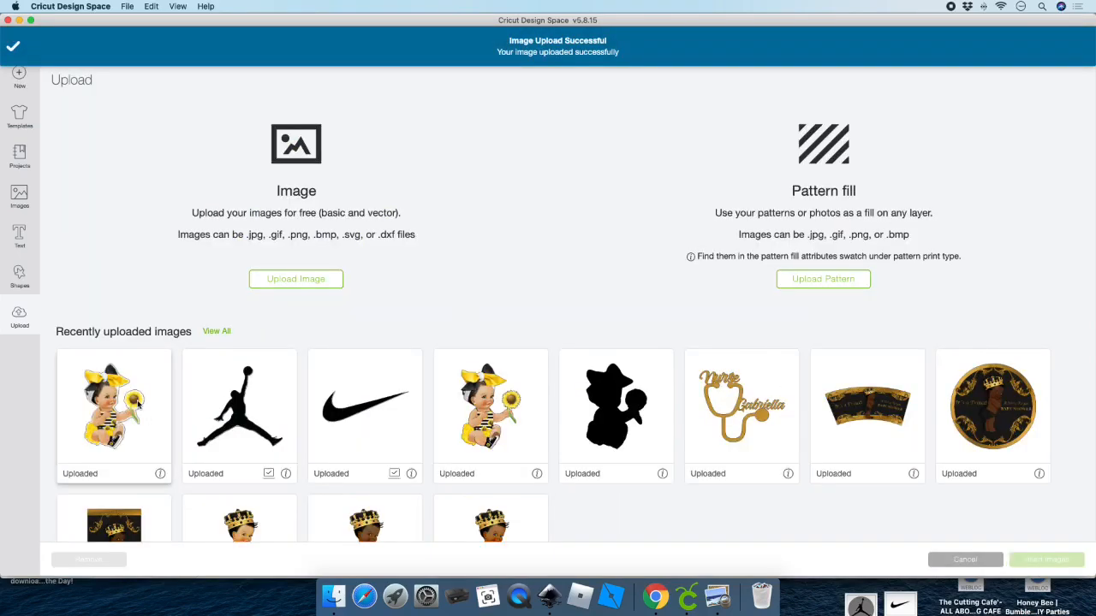
- Insert the uploaded baby image, enlarge it to about 4.559 × 6.48 in, and move it to about X 7.444, Y 1.666
left_click(1028, 561)
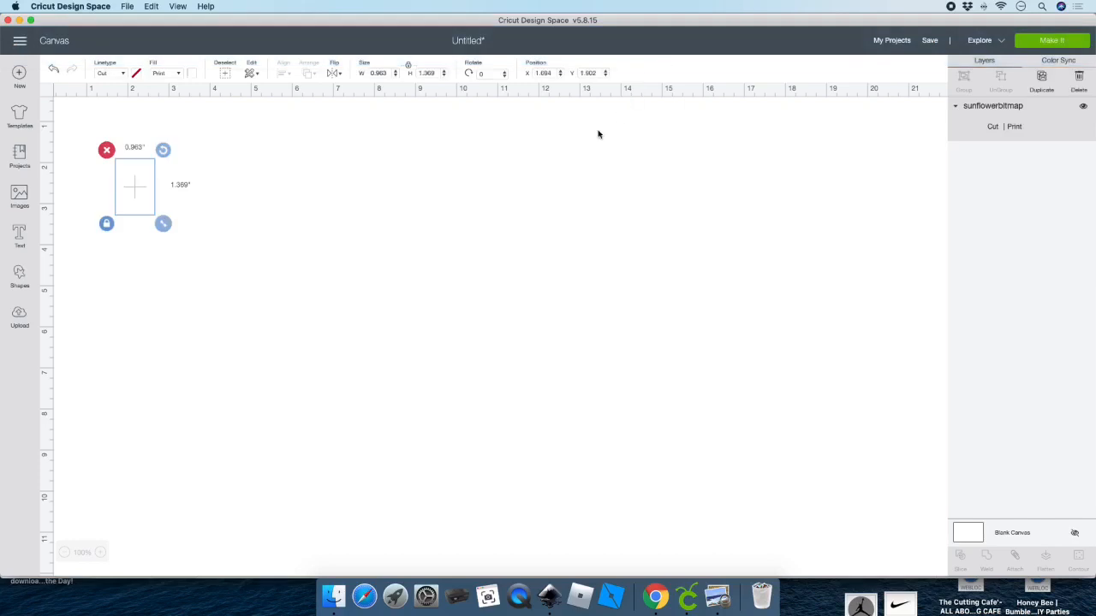
left_click_drag(169, 223, 379, 436)
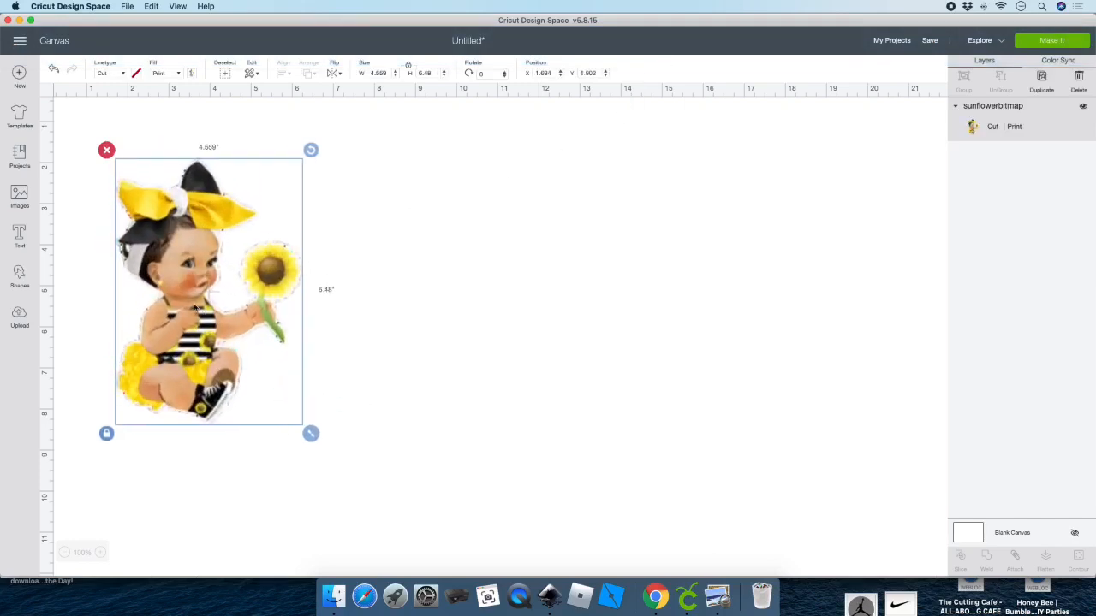
left_click_drag(188, 300, 420, 283)
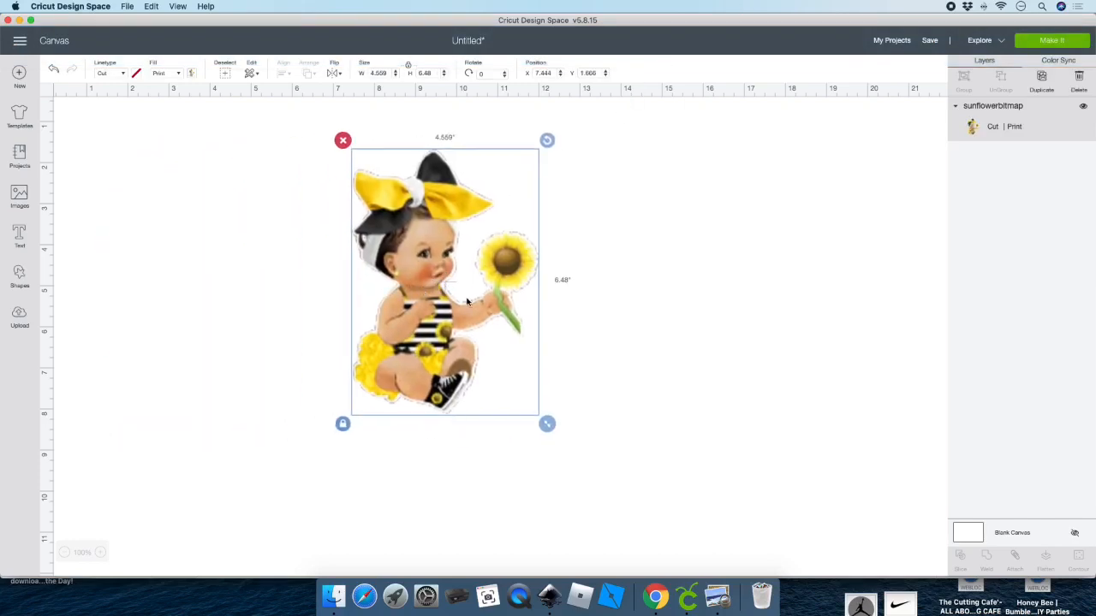
- Change the blank canvas color to light purple
left_click(974, 538)
left_click(344, 75)
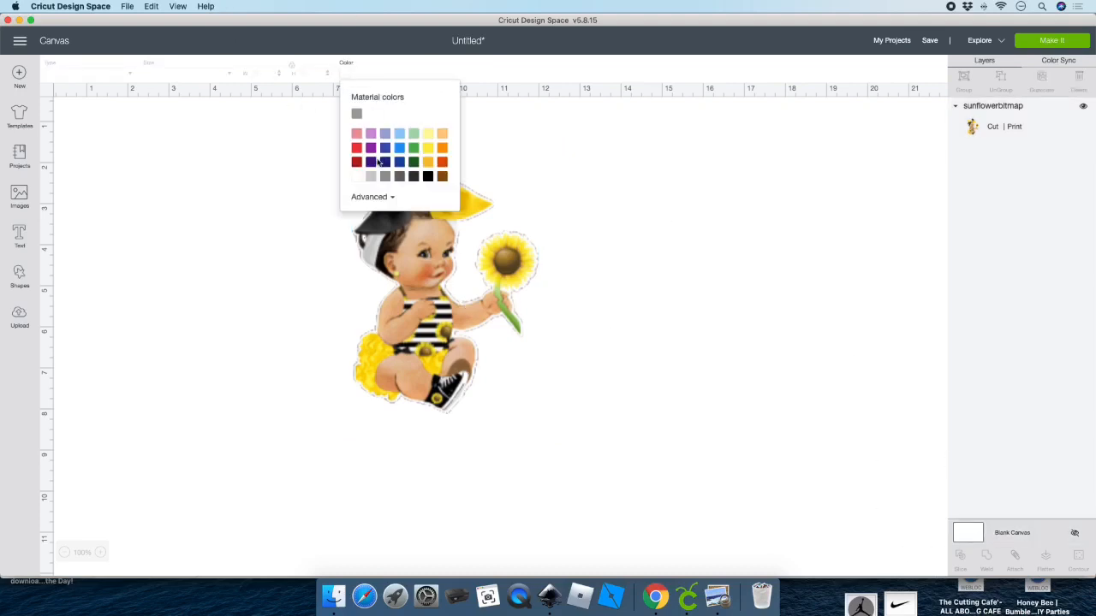
left_click(371, 134)
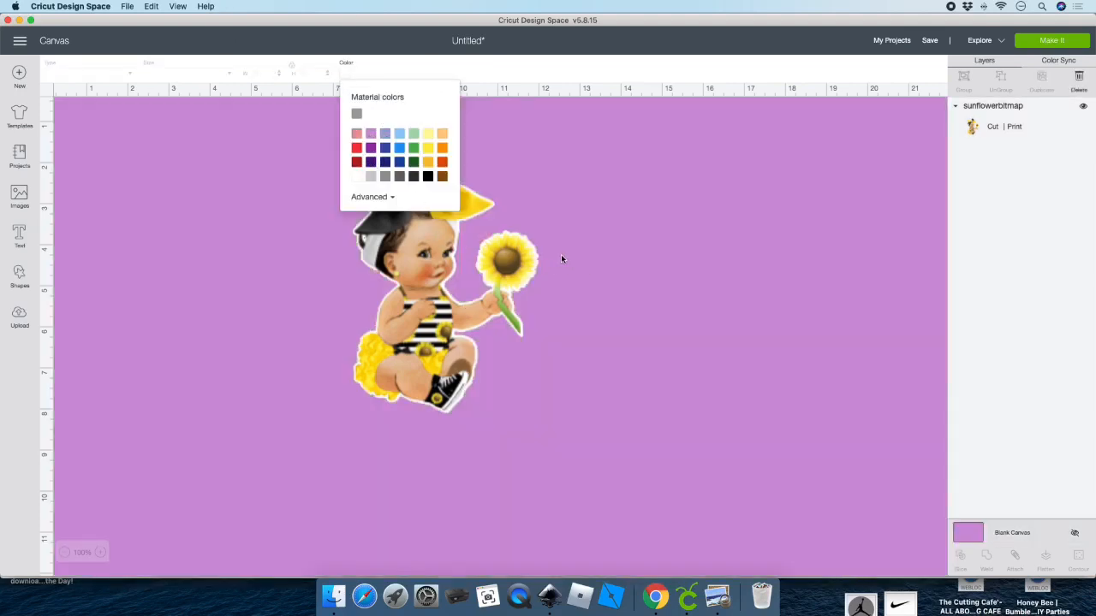
- Try several gray and black shades for the blank canvas and settle on medium gray
left_click(603, 287)
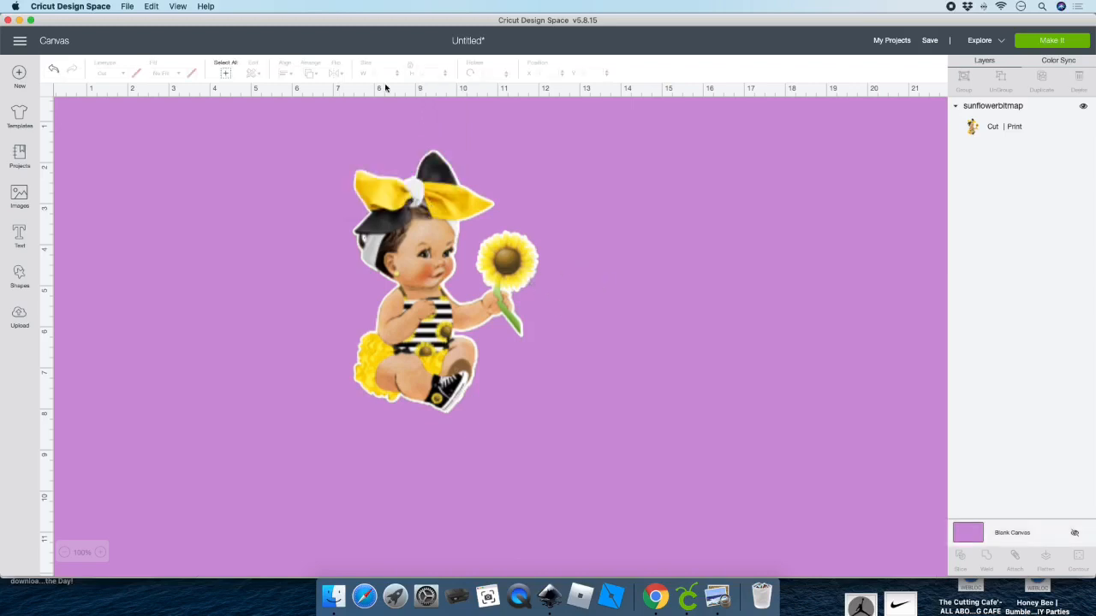
left_click(980, 537)
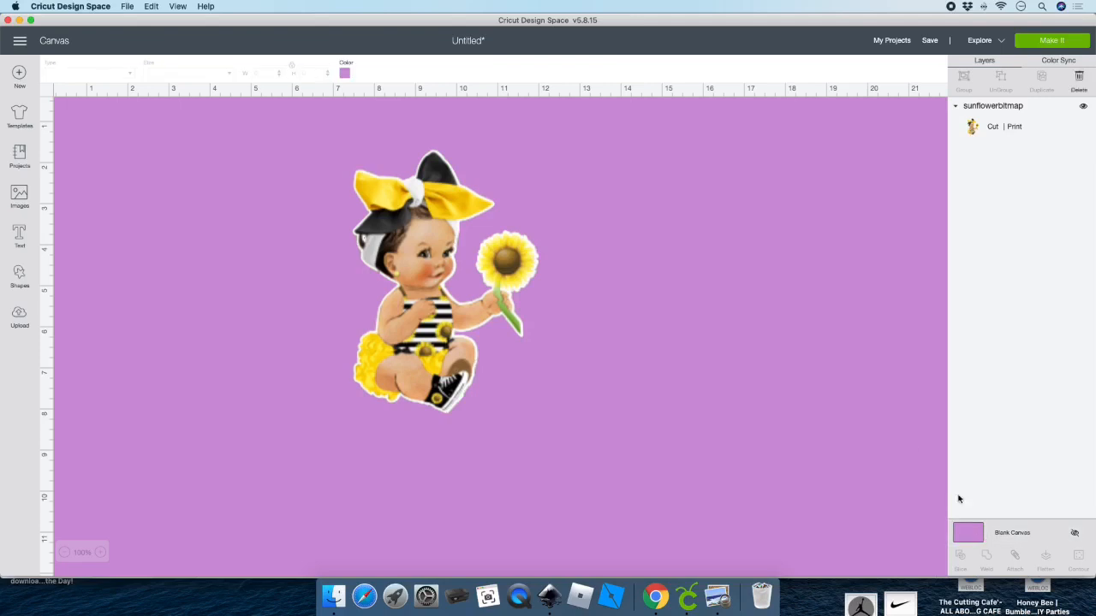
left_click(345, 74)
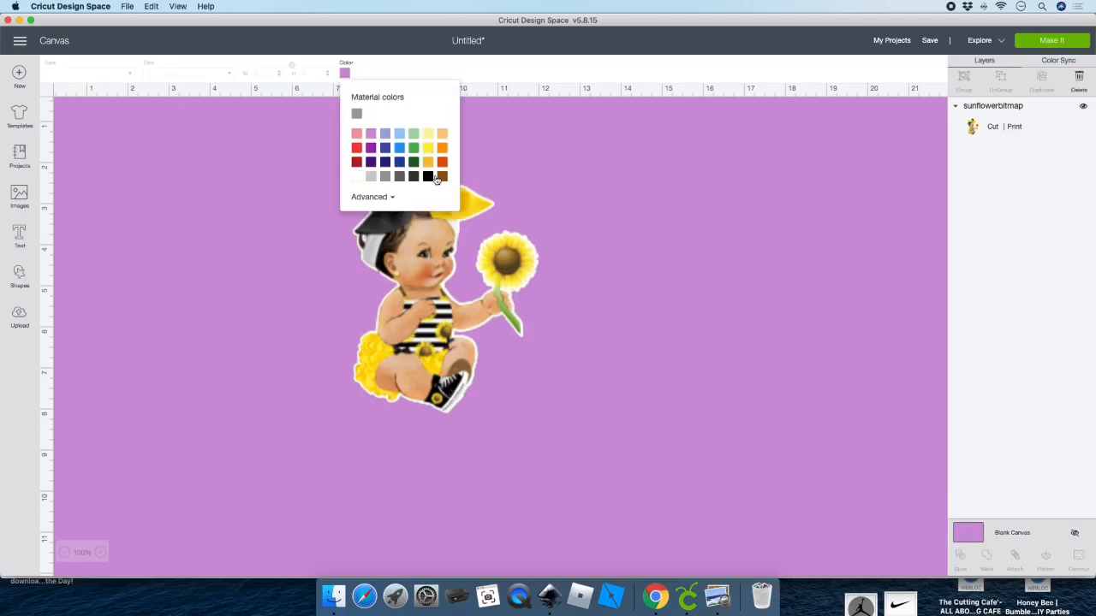
left_click(383, 177)
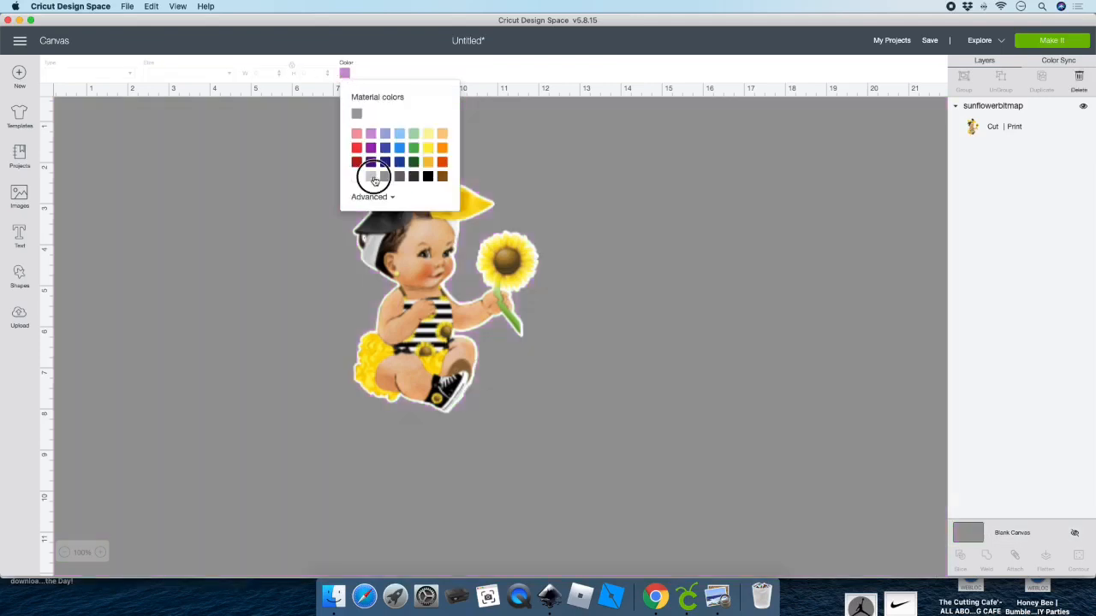
left_click(374, 179)
left_click(400, 178)
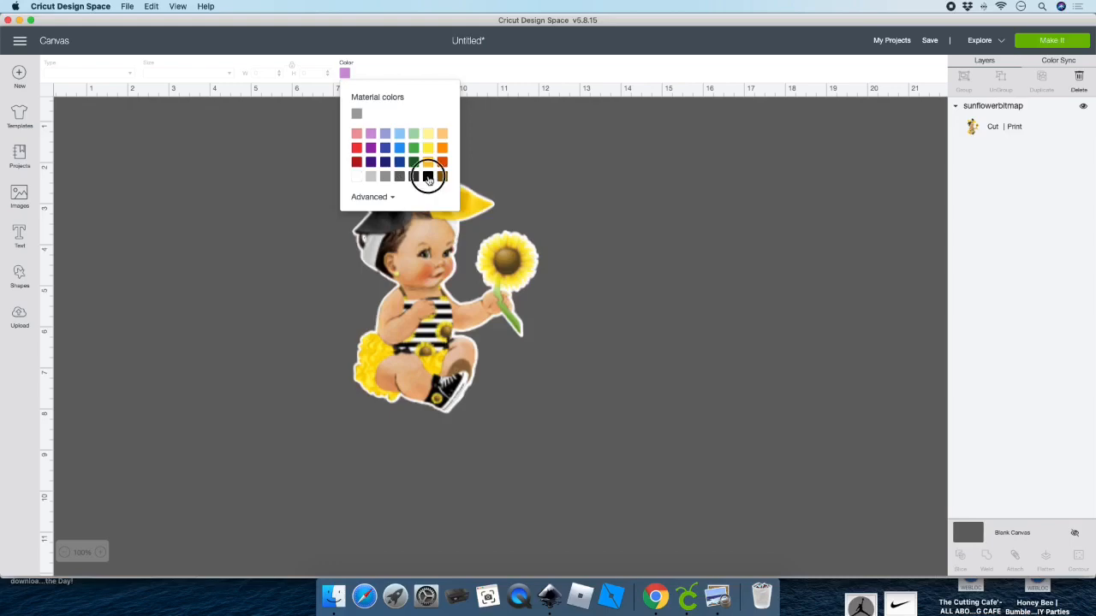
left_click(428, 176)
left_click(387, 178)
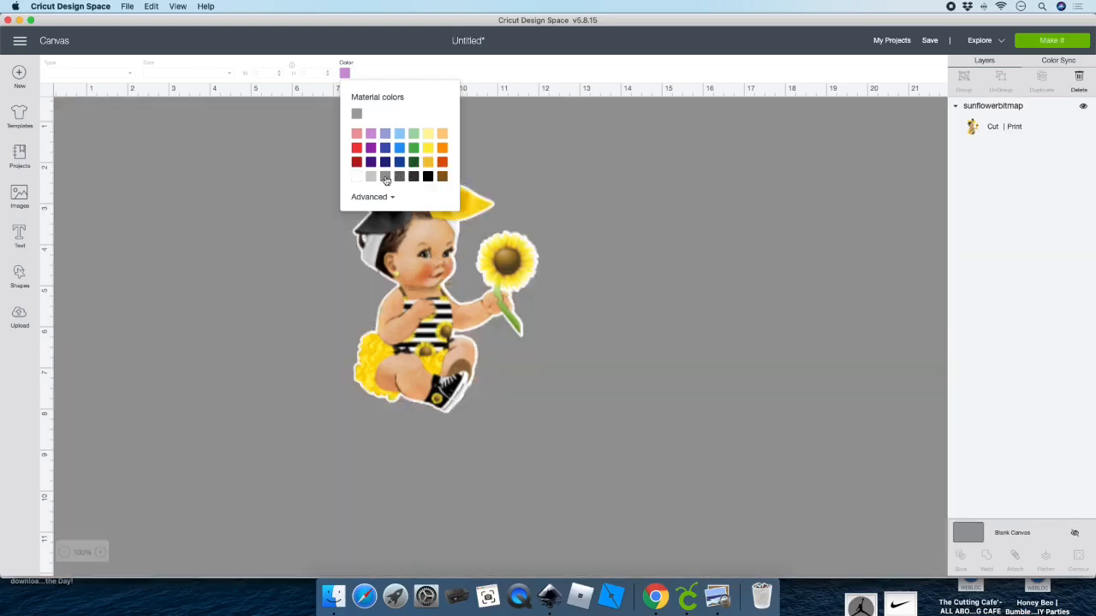
left_click(608, 216)
- Resize the baby image to 4 × 6 in, lock its proportions, and move it to about X 12.65, Y 1.43
left_click(396, 213)
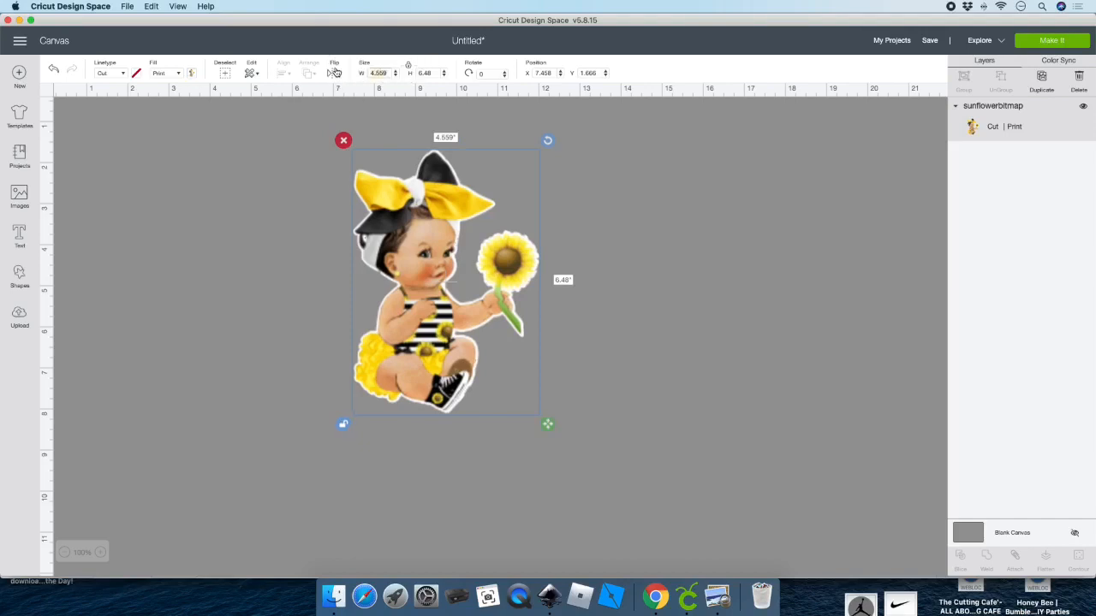
type("4.")
key("Tab")
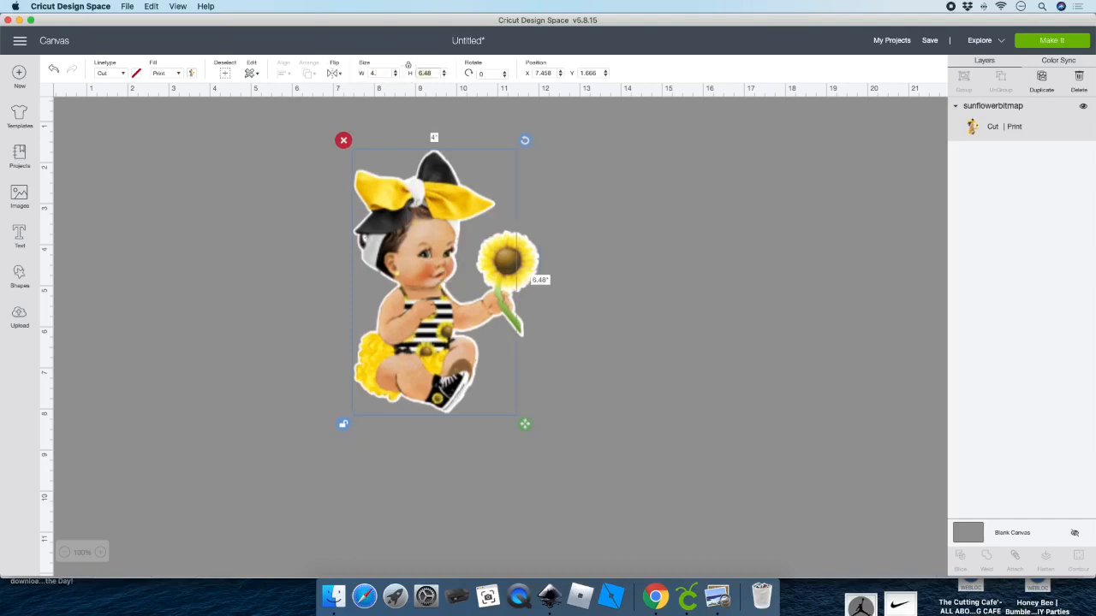
type("6")
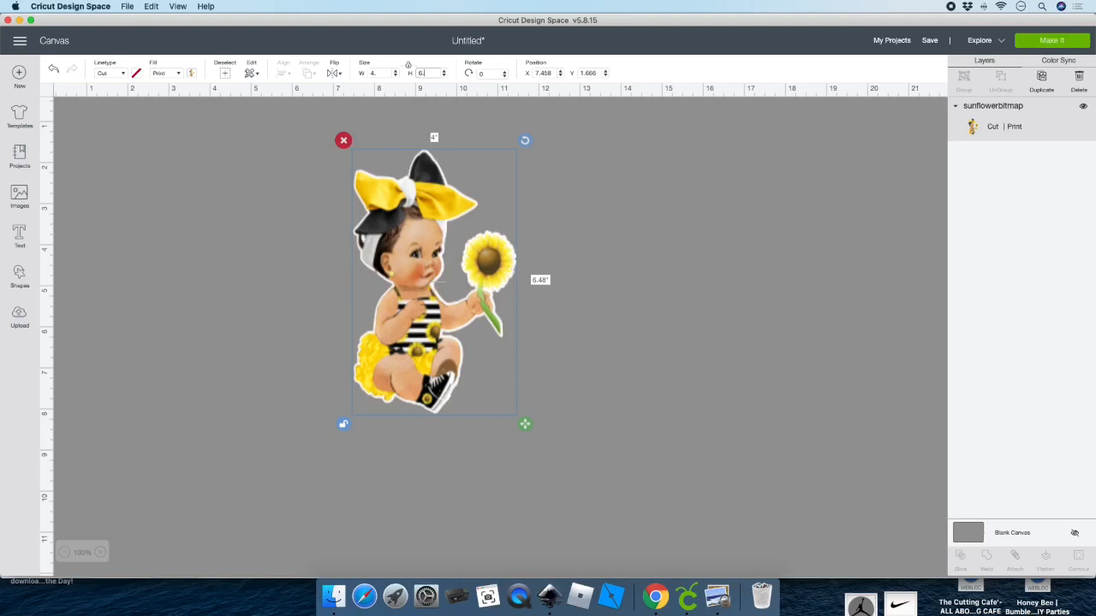
left_click(408, 67)
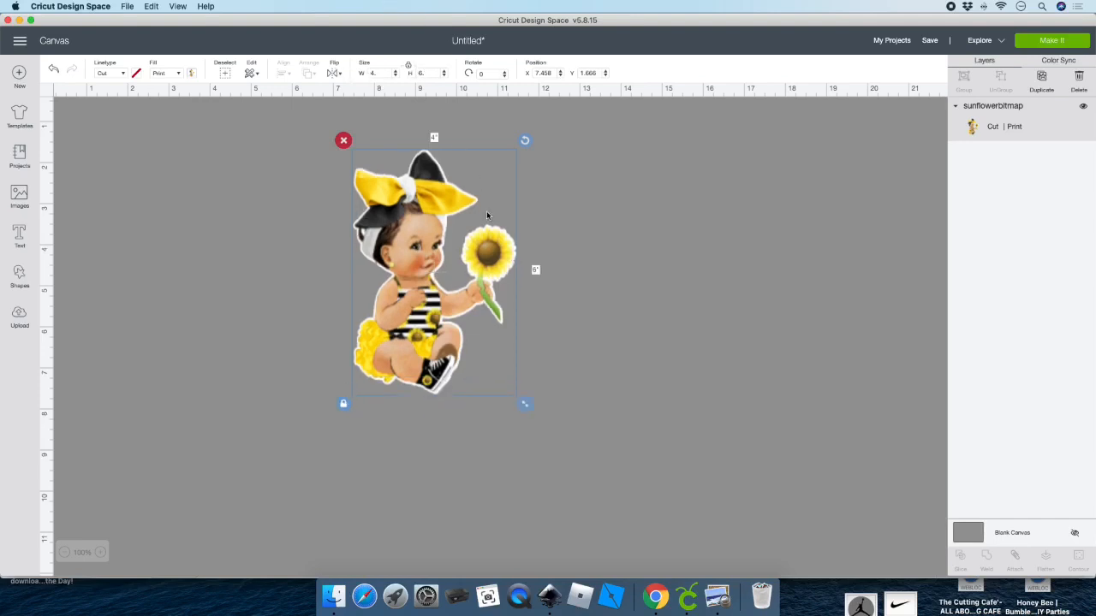
left_click_drag(424, 227, 637, 217)
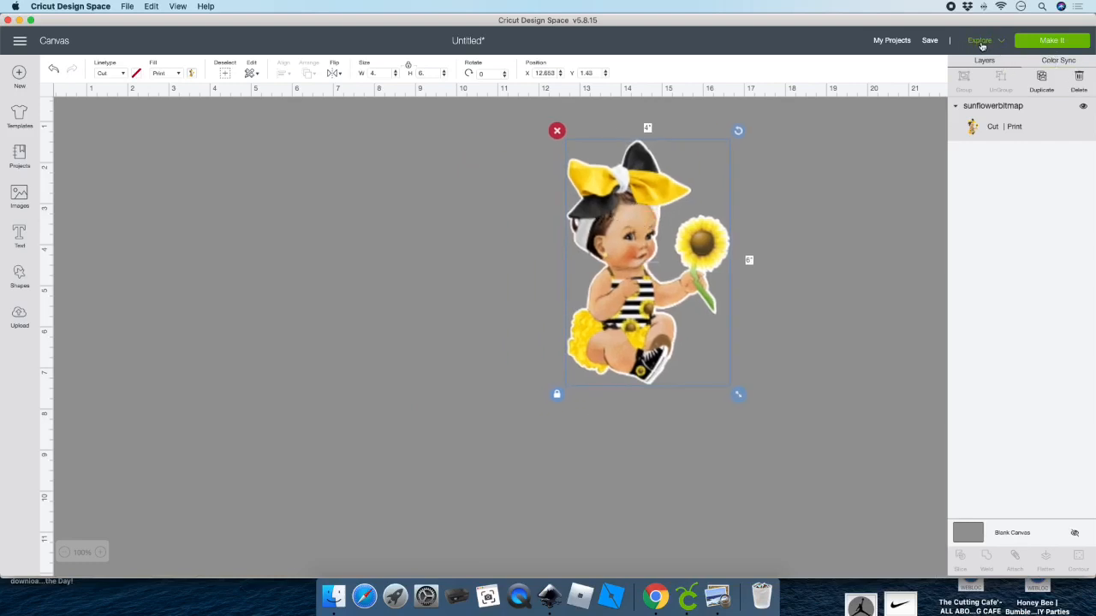
- Prepare the project for making with 2 copies and mirror only the second mat
left_click(1055, 42)
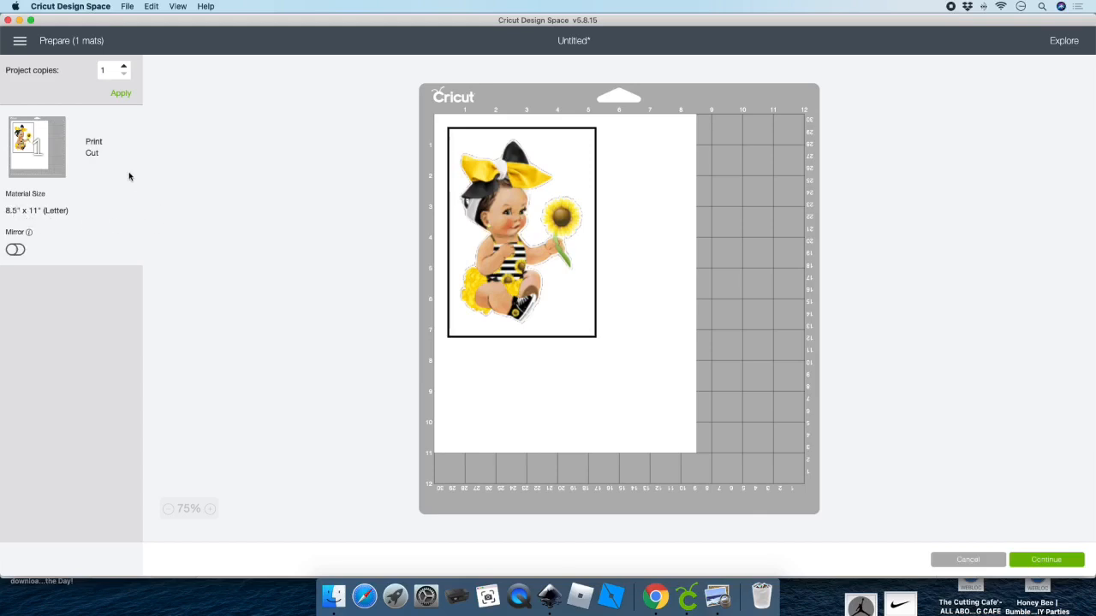
left_click(123, 69)
left_click(121, 94)
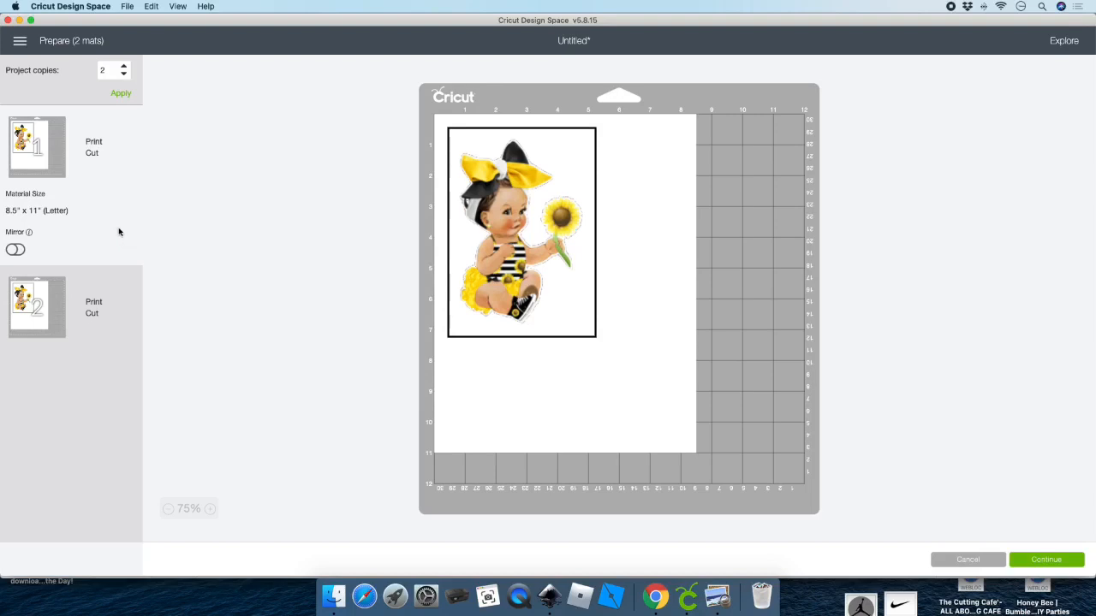
left_click(90, 292)
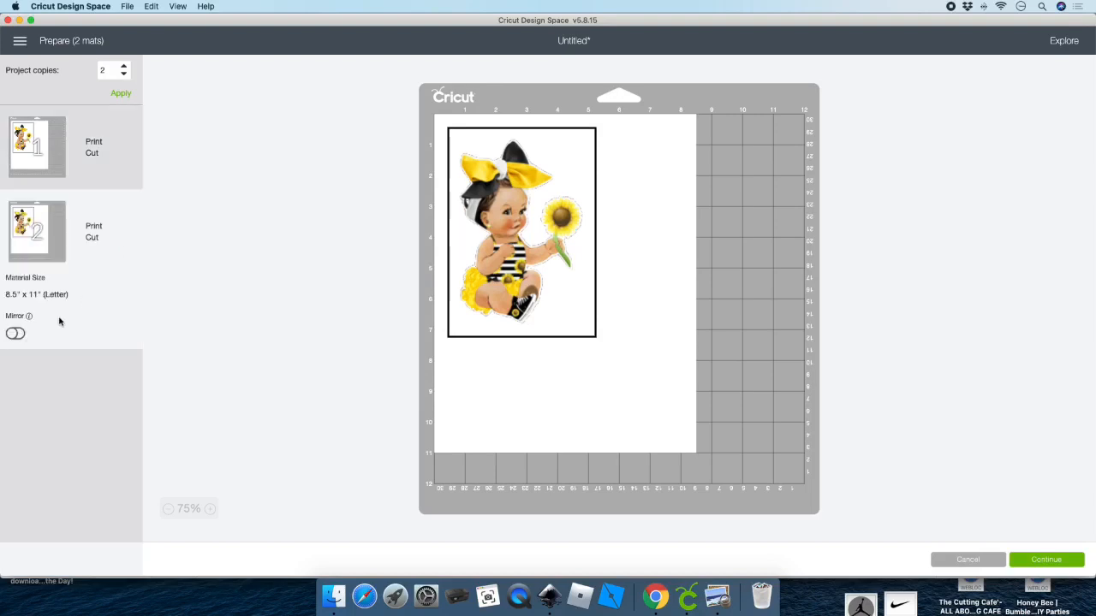
left_click(16, 334)
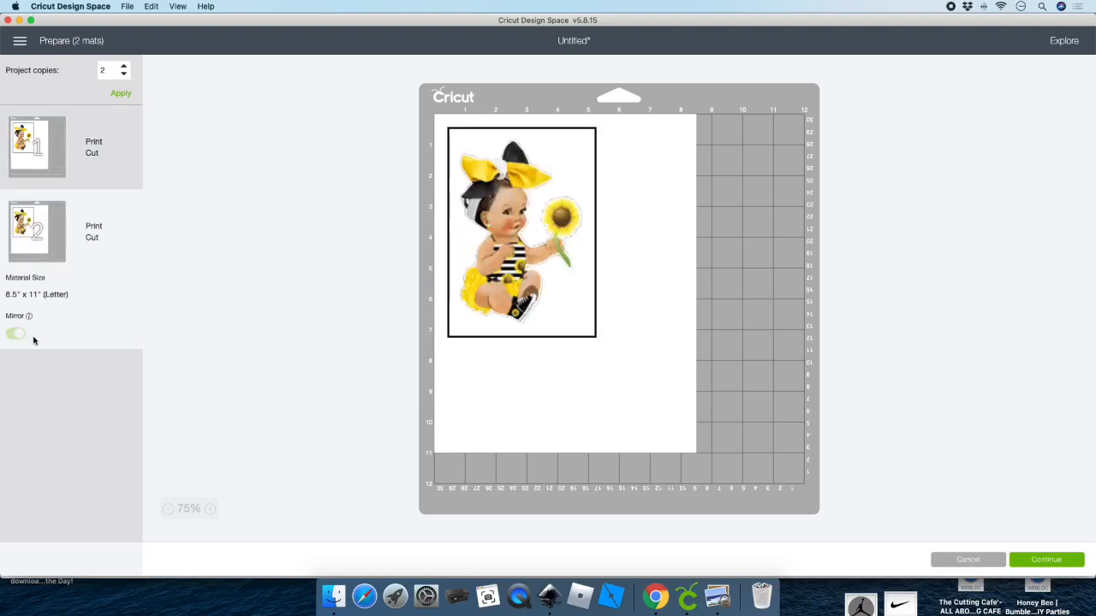
left_click(127, 168)
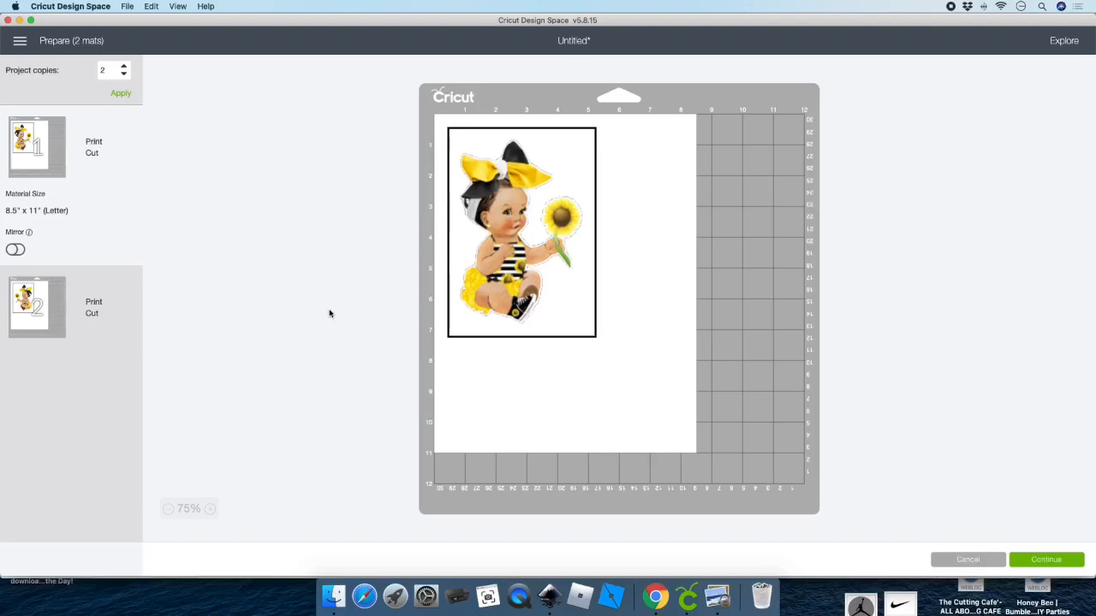
- Proceed to printing, choose the HP OfficeJet 3830 series printer, review the copies and bleed options, and close the print setup without printing
left_click(1034, 559)
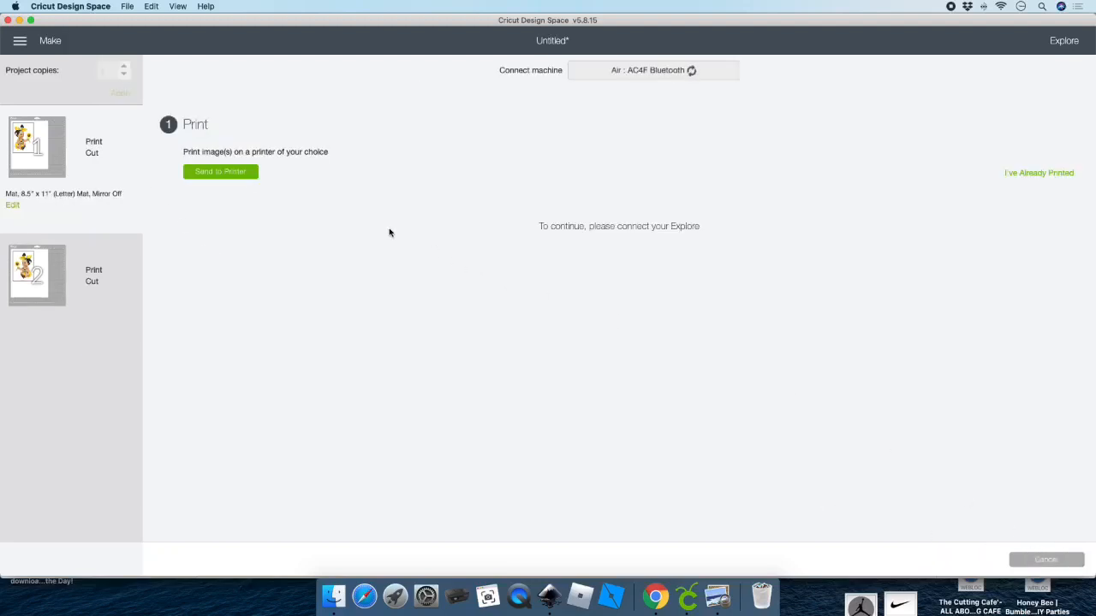
left_click(220, 172)
left_click(685, 133)
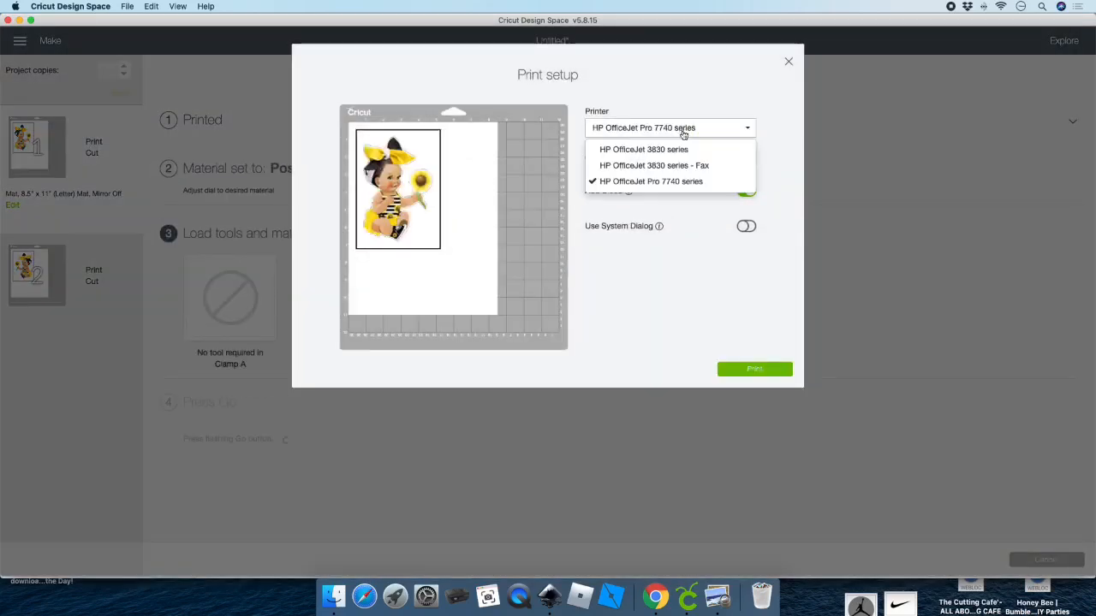
left_click(673, 154)
left_click(748, 154)
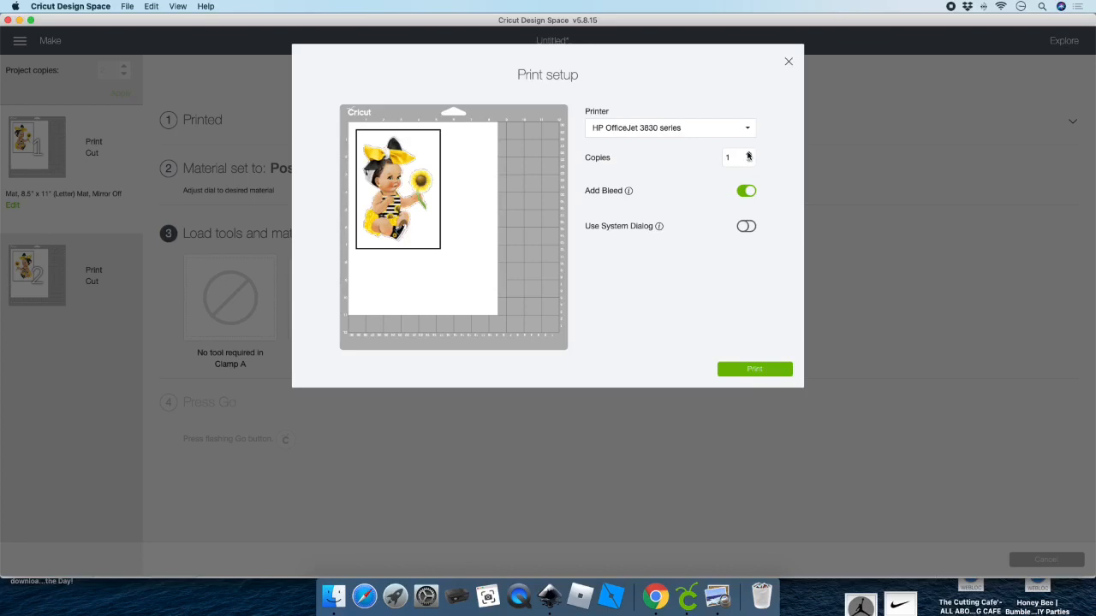
left_click(742, 191)
left_click(789, 62)
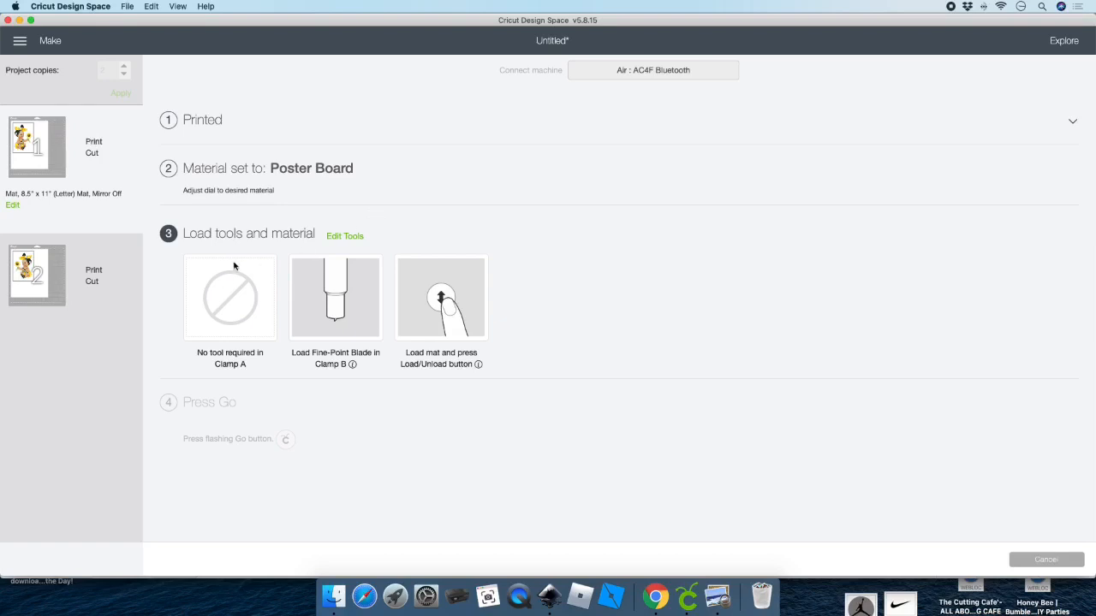
- View the second mat's print stage and cancel the cut to return to the mat preview
left_click(111, 271)
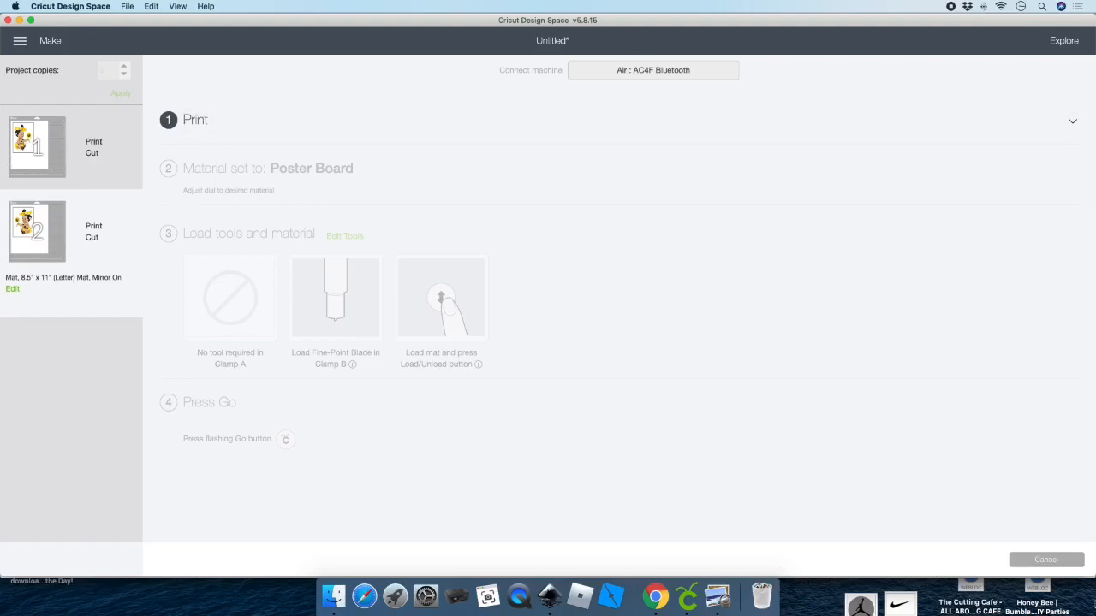
left_click(1045, 561)
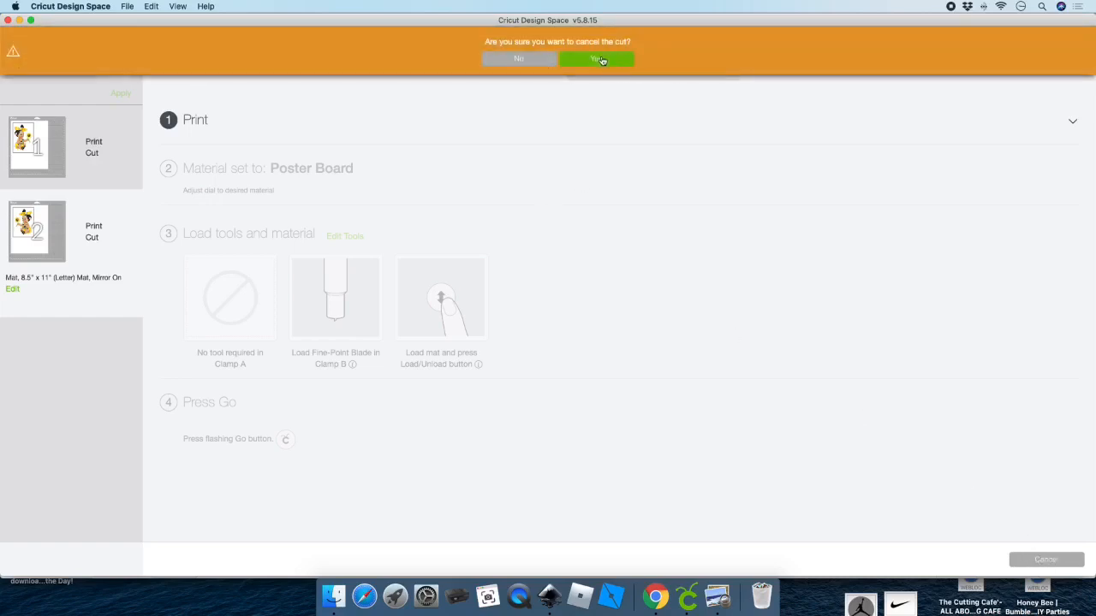
left_click(600, 57)
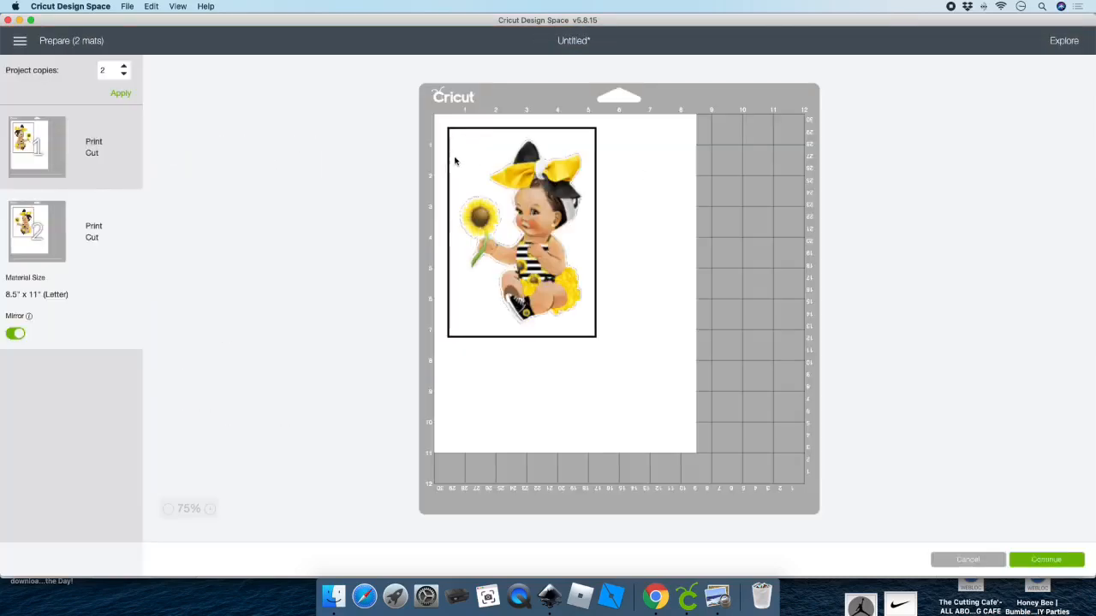
- Continue to the make stage again, cancel the cut, and return to the canvas
left_click(1047, 560)
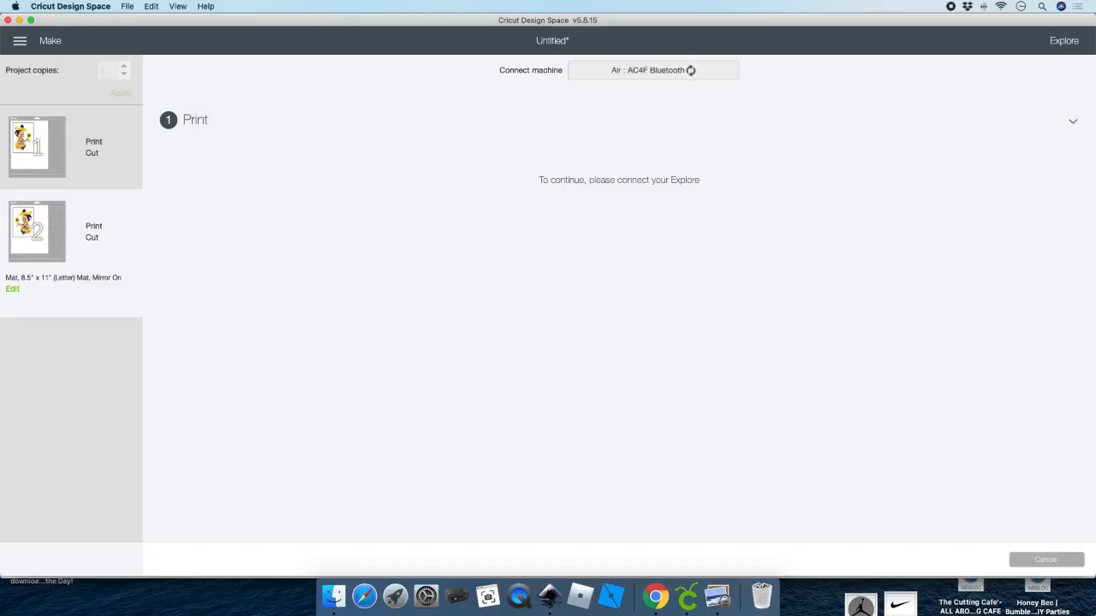
left_click(20, 41)
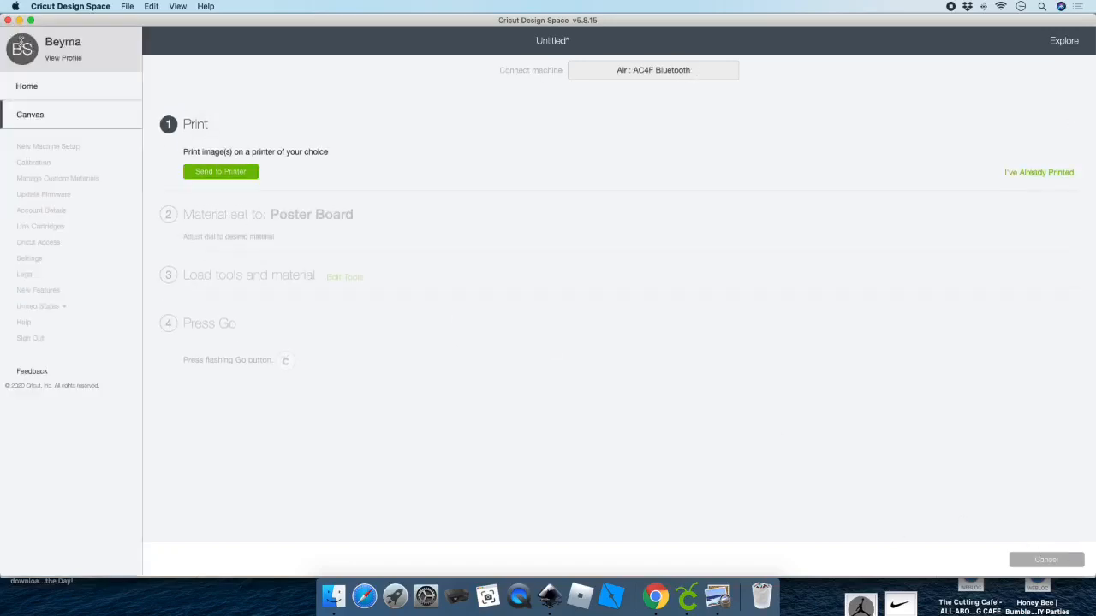
left_click(27, 43)
left_click(23, 45)
left_click(31, 125)
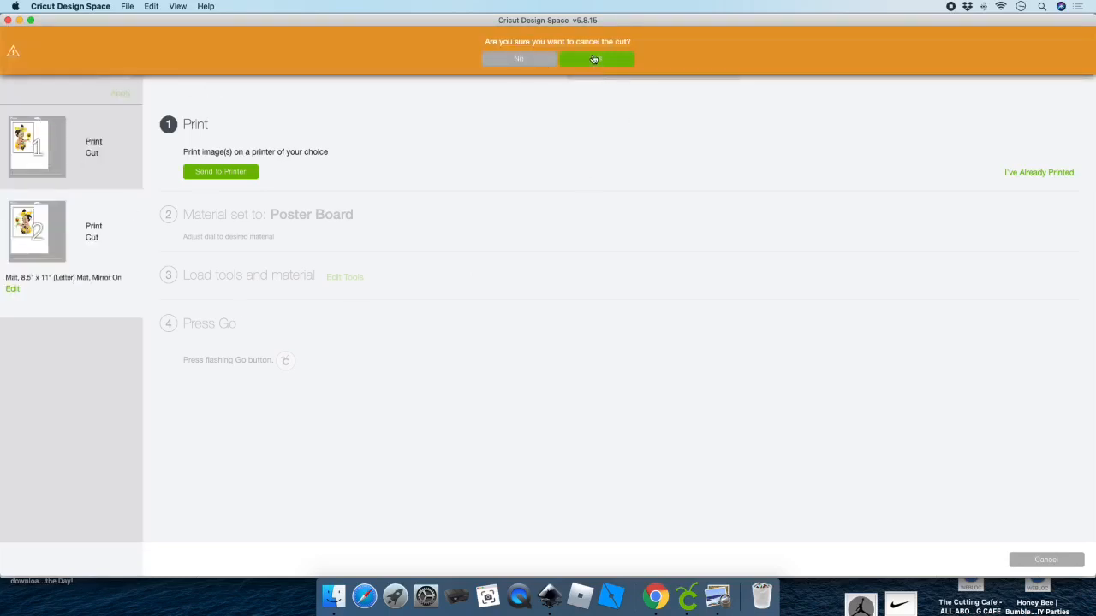
left_click(599, 57)
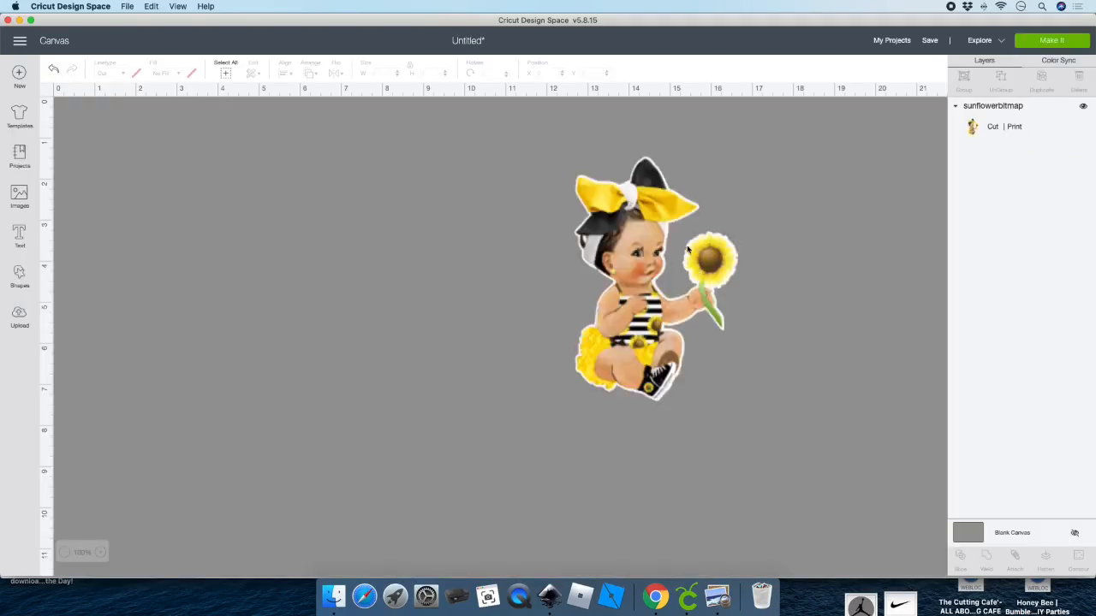
- Hide the sunflowerbitmap layer on the canvas
left_click(639, 238)
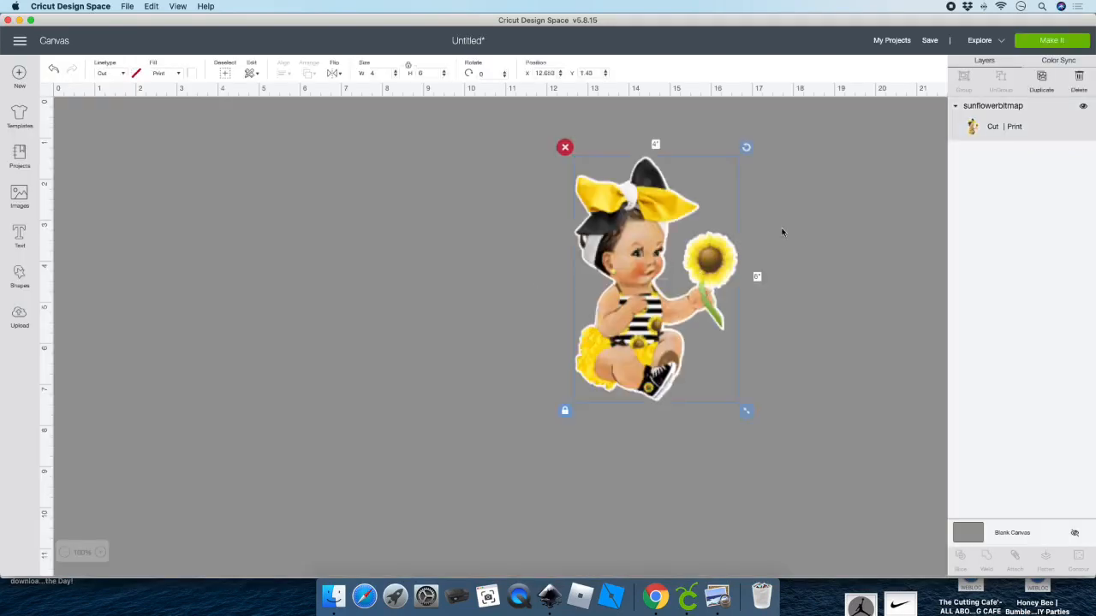
left_click(1083, 109)
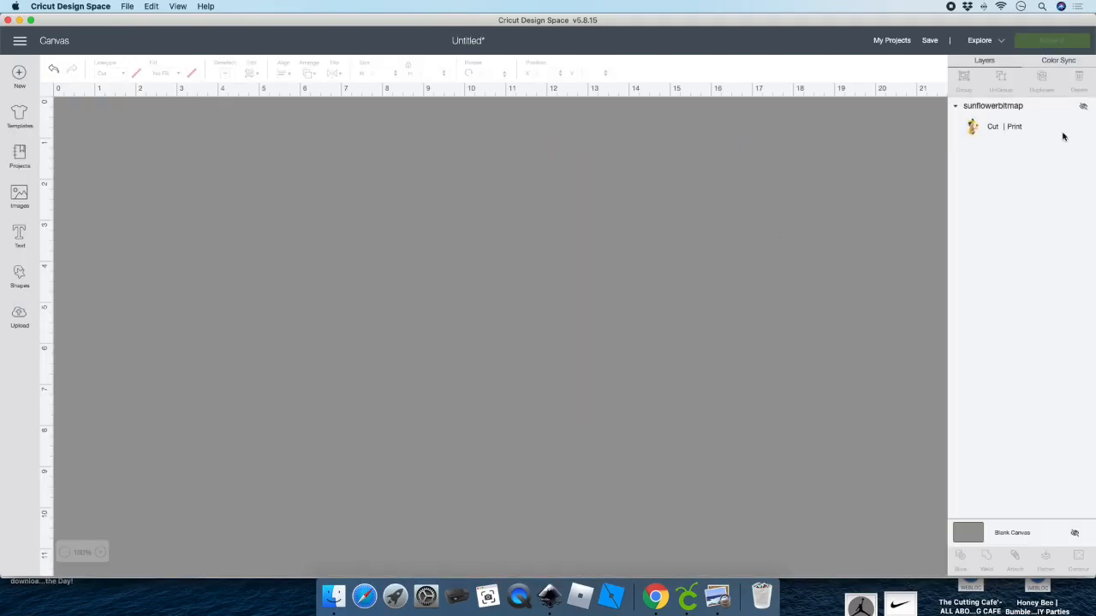
- Add a text object with the child's first name in capitals and move it to about X 3.033, Y 4.125
left_click(19, 237)
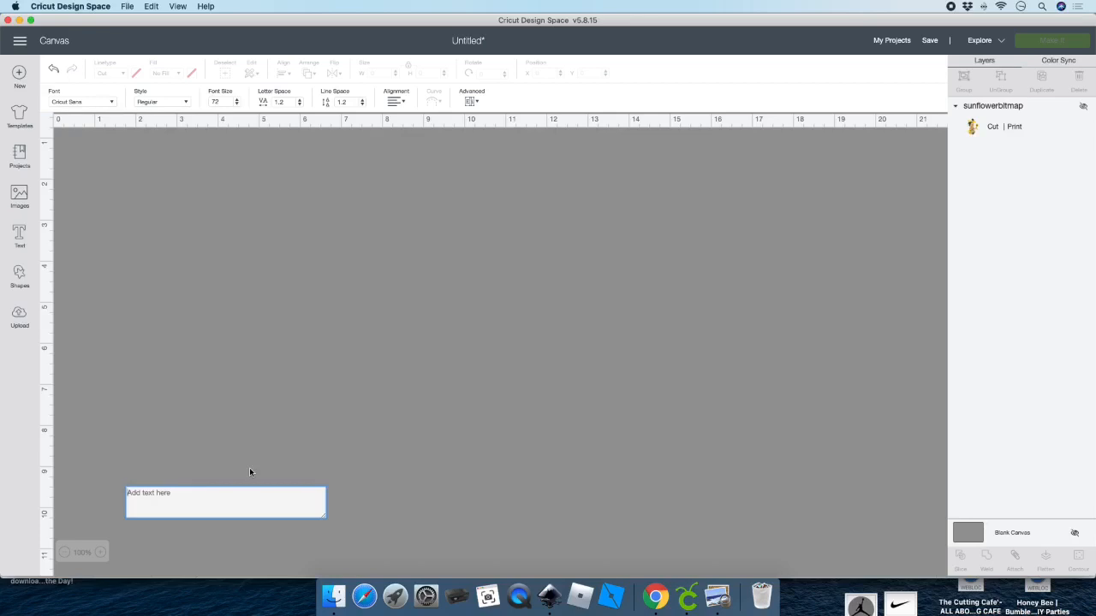
type("EVERELY")
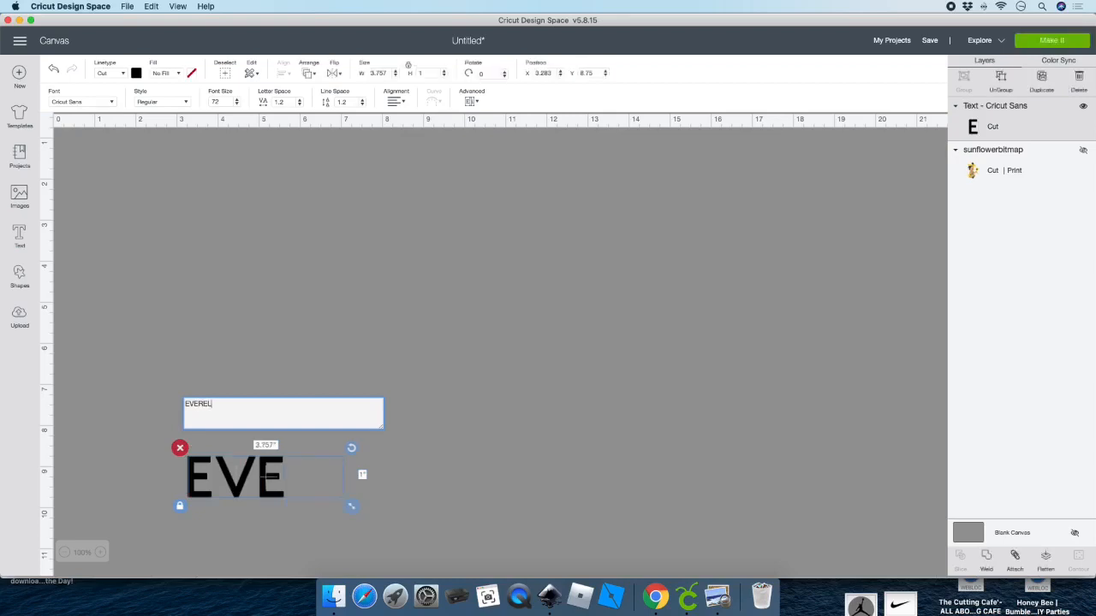
key("BackSpace")
key("BackSpace")
key("BackSpace")
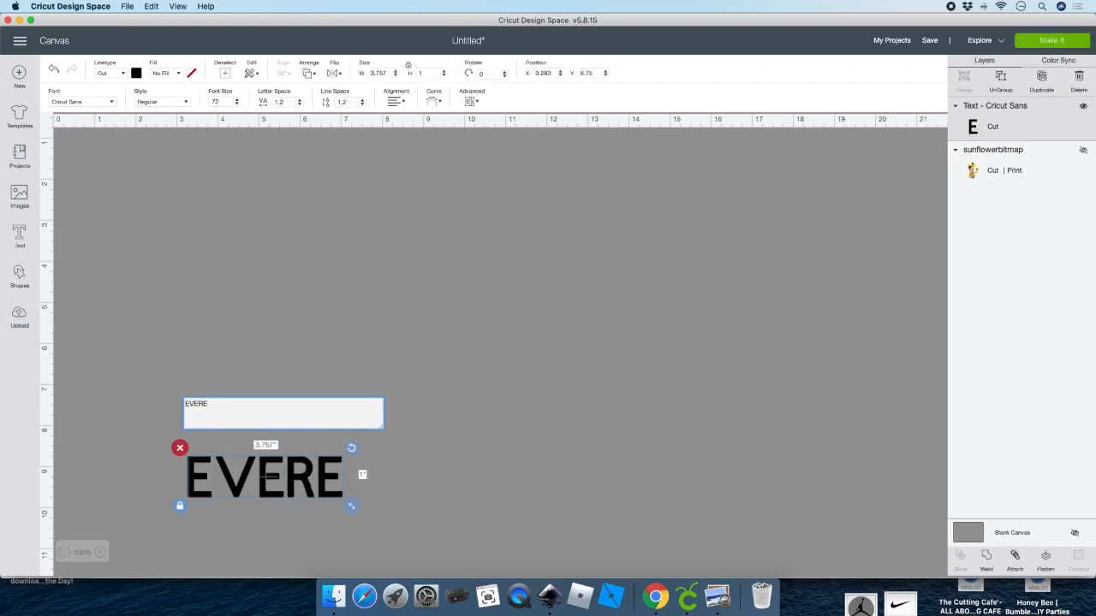
type("LY")
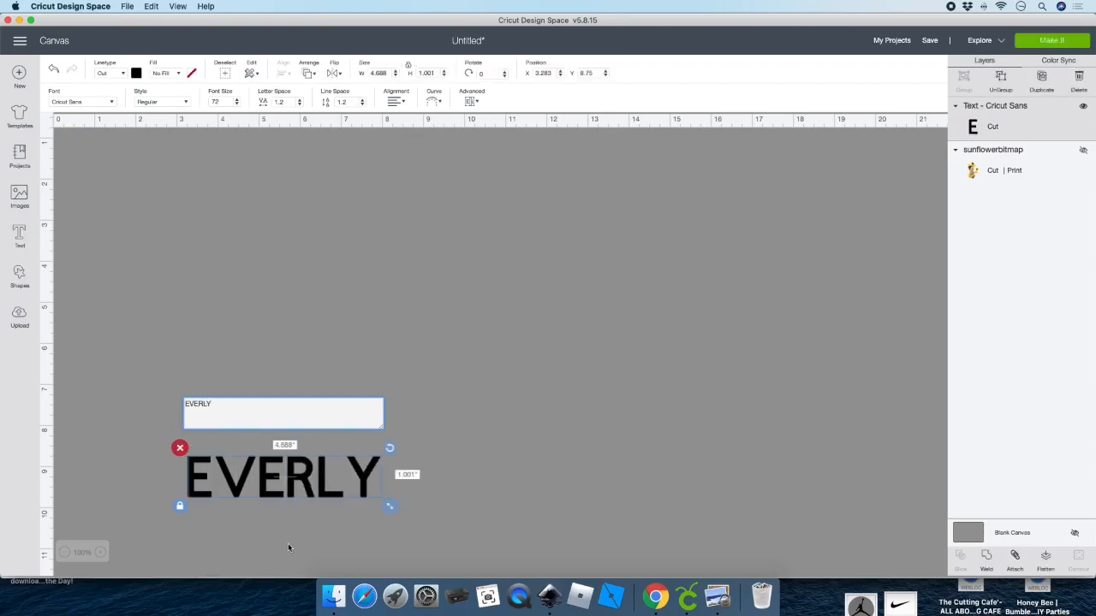
left_click(302, 498)
left_click_drag(302, 498, 282, 313)
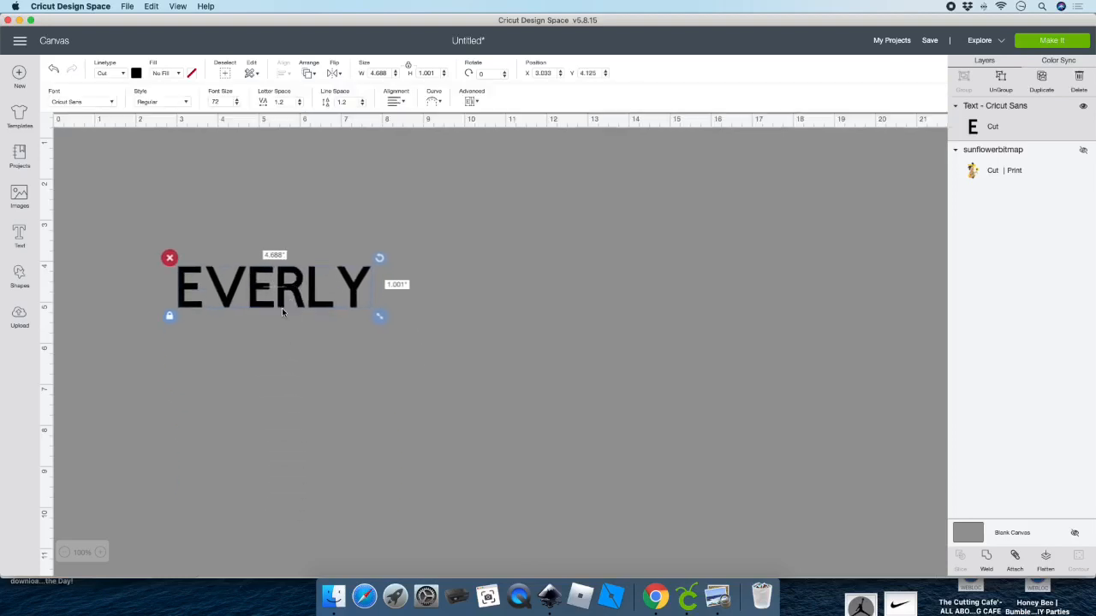
- Change the name text's font to Cricut Alphabet and move the text to about X 5.492, Y 3.783
left_click(107, 102)
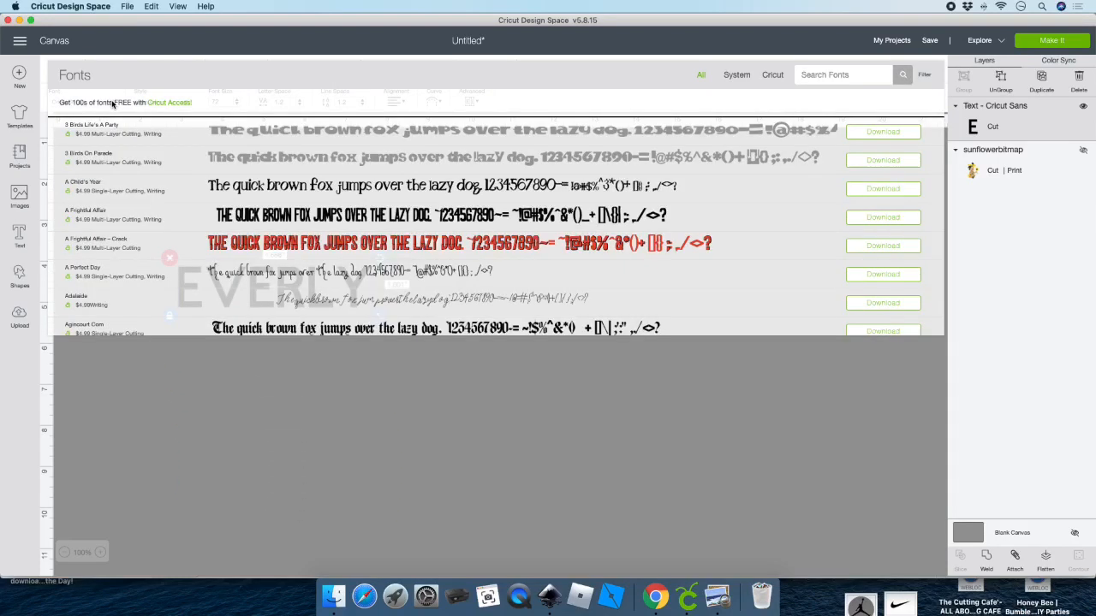
left_click(809, 76)
type("CRICUT ALP")
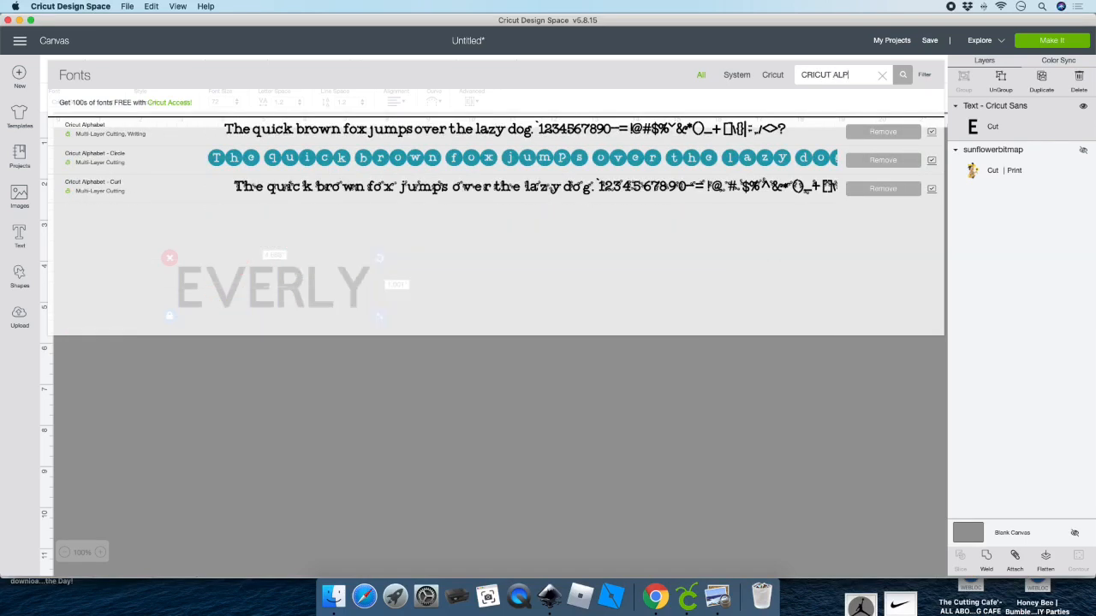
type("H")
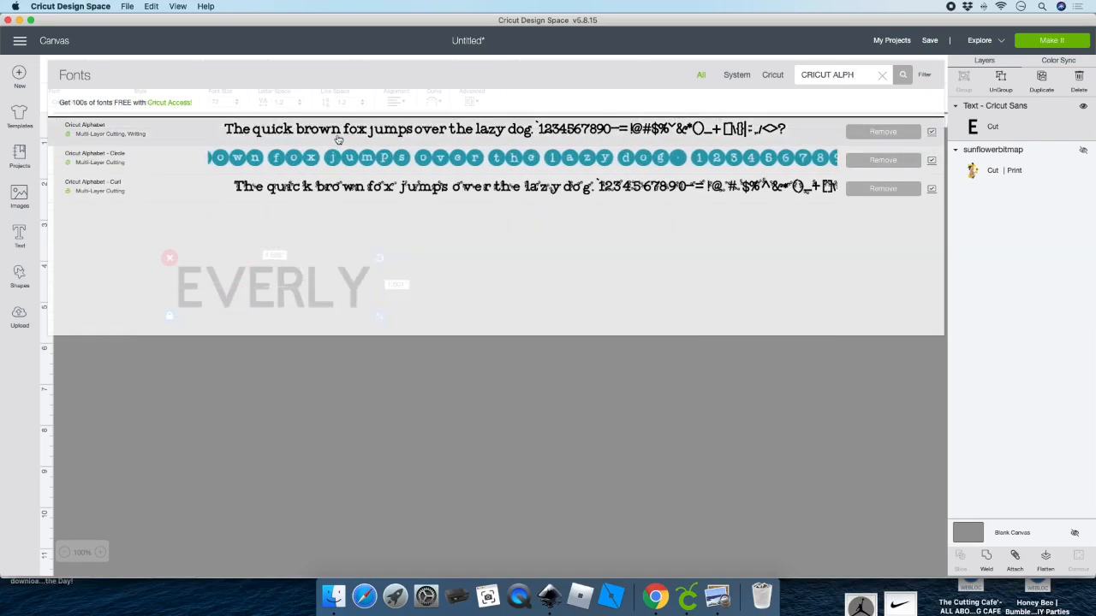
left_click(311, 130)
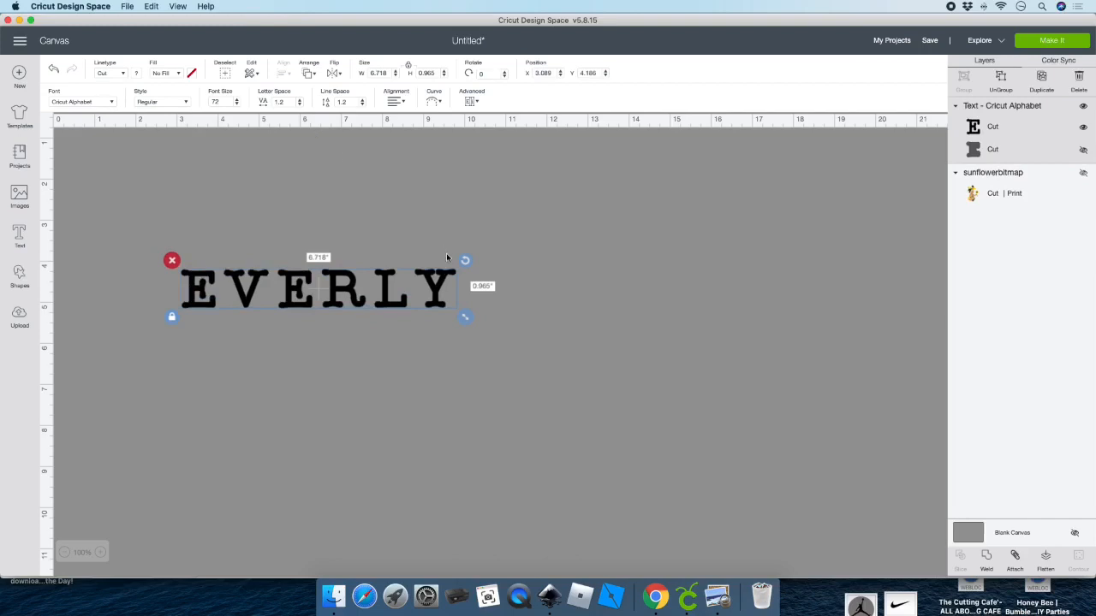
left_click_drag(307, 289, 406, 276)
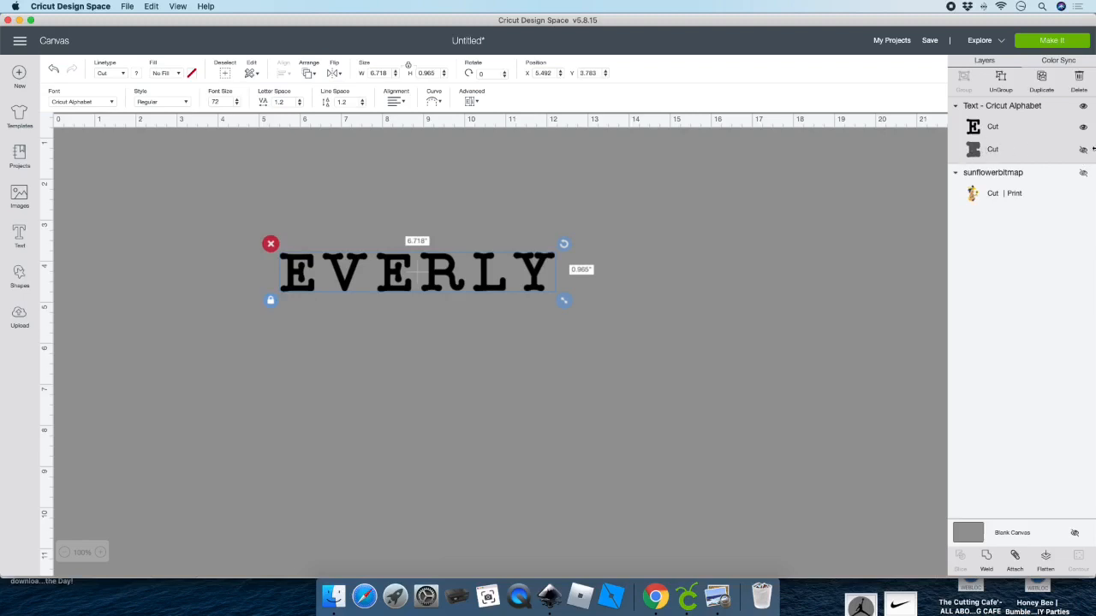
- Reveal and delete the hidden outline layer of the name text, and ungroup the text into individual letters
left_click(1084, 149)
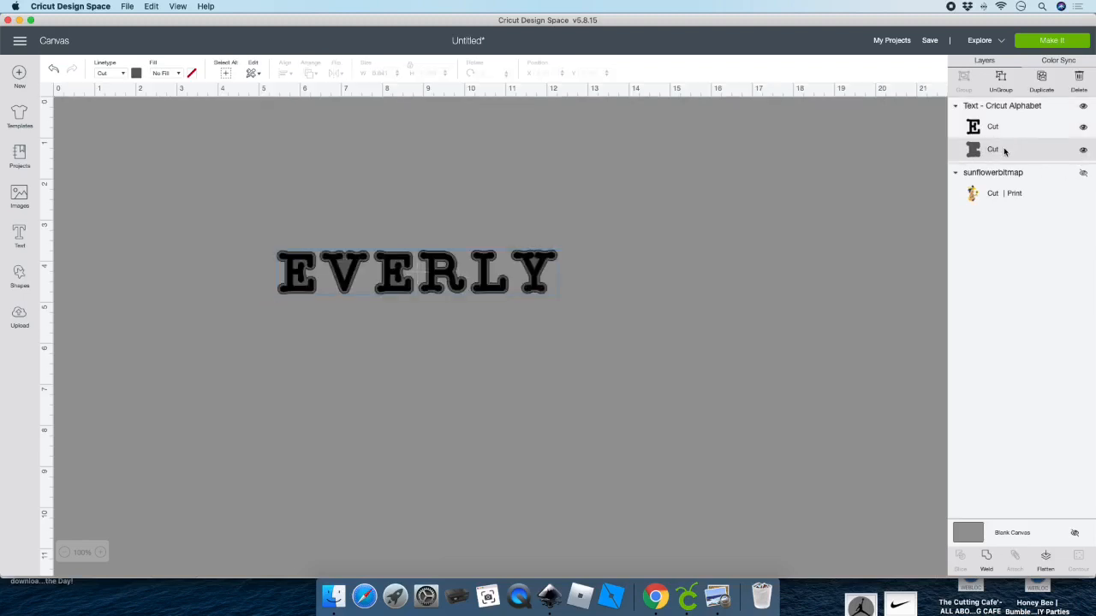
key("Delete")
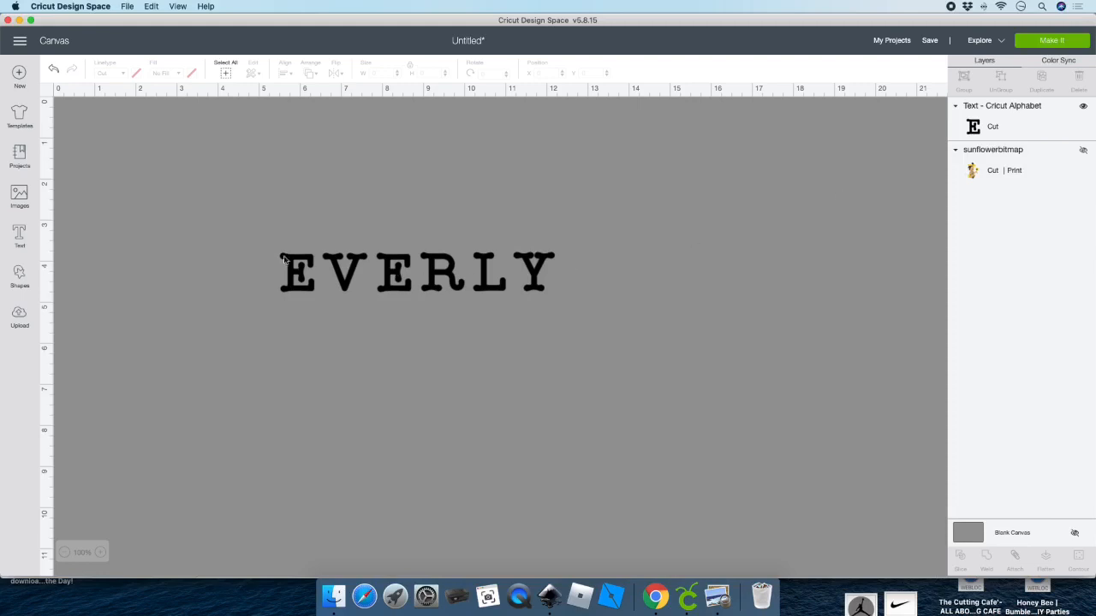
left_click(1018, 123)
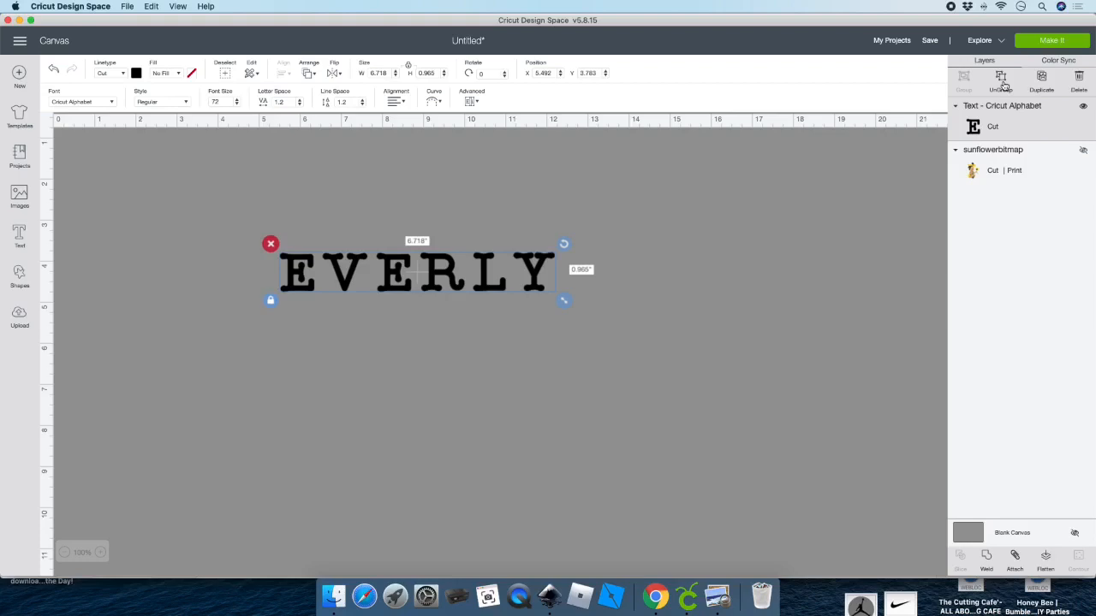
left_click(1001, 81)
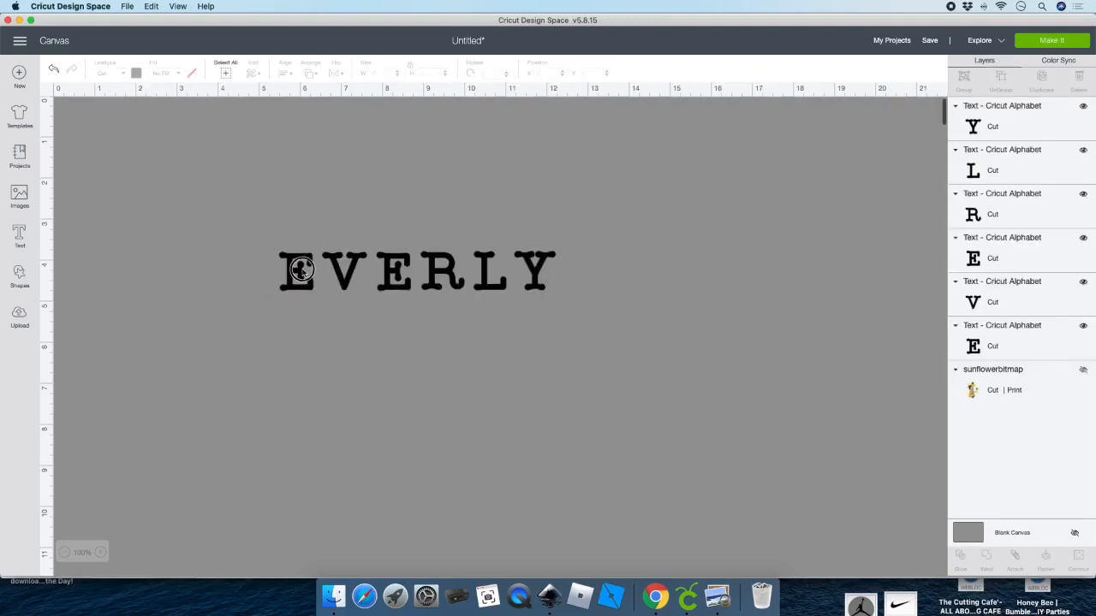
- Move the first E closer to the V and reposition all the letters together to about X 5.268, Y 2.714
mouse_move(301, 270)
left_mouse_down()
mouse_move(186, 213)
mouse_move(321, 286)
mouse_move(310, 282)
left_mouse_up()
left_click(235, 203)
left_click_drag(234, 209, 690, 311)
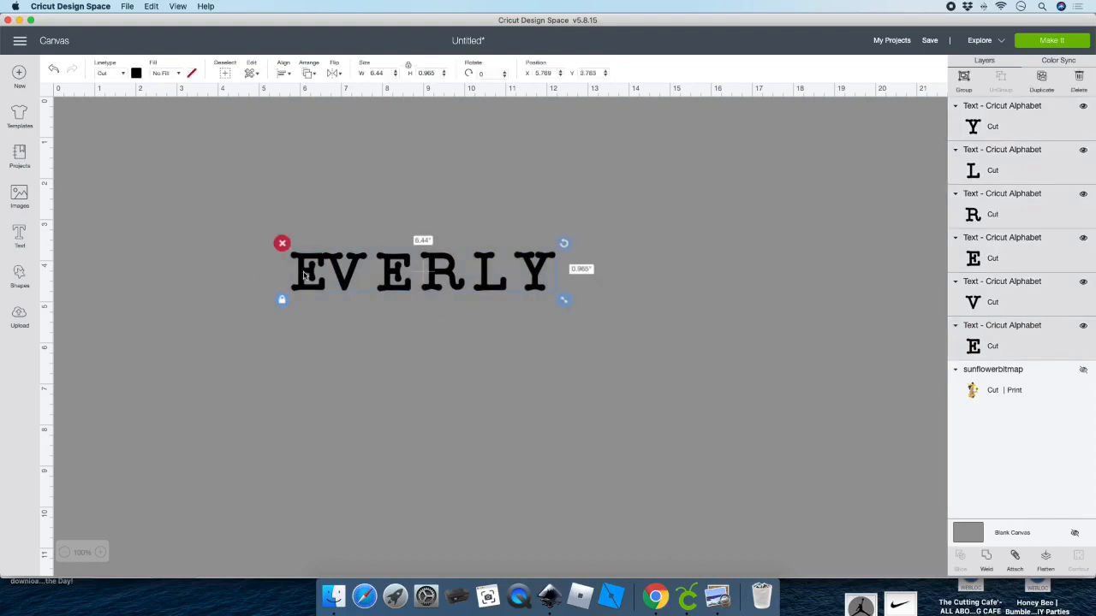
left_click_drag(394, 270, 374, 226)
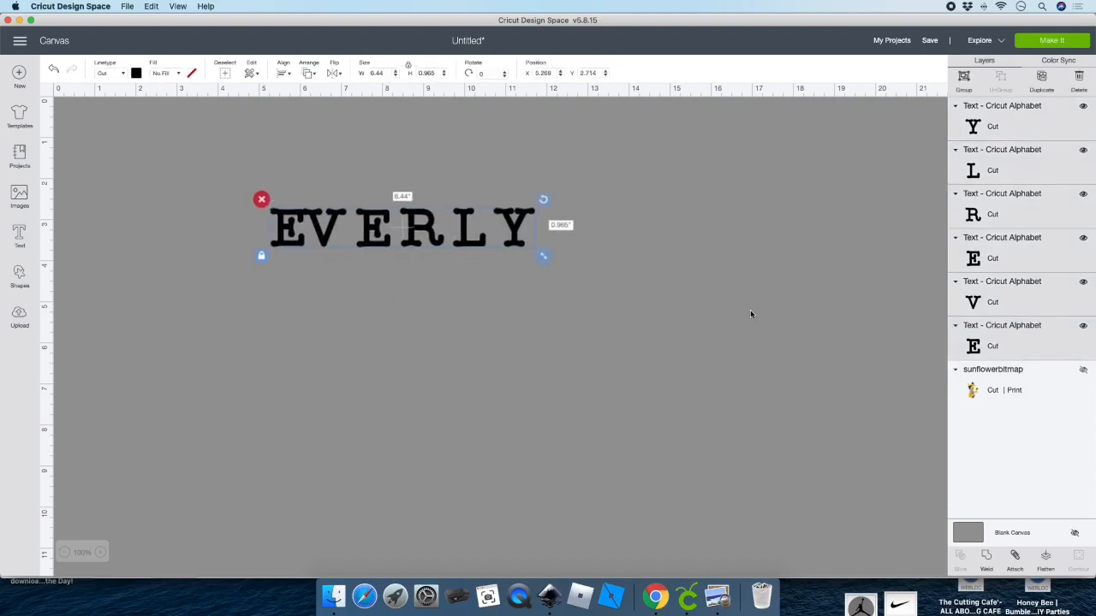
left_click(728, 198)
- Resize the first E to 1.5 wide by 1.5 high without keeping proportions, and place it at about X 1.172, Y 1.872
left_click_drag(302, 224, 184, 201)
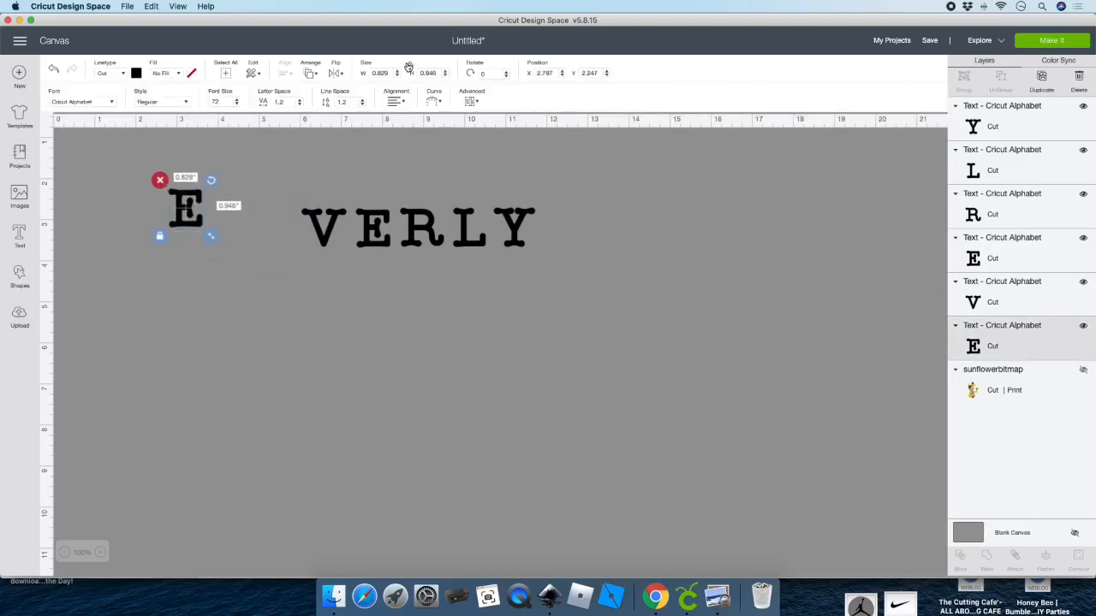
left_click(409, 68)
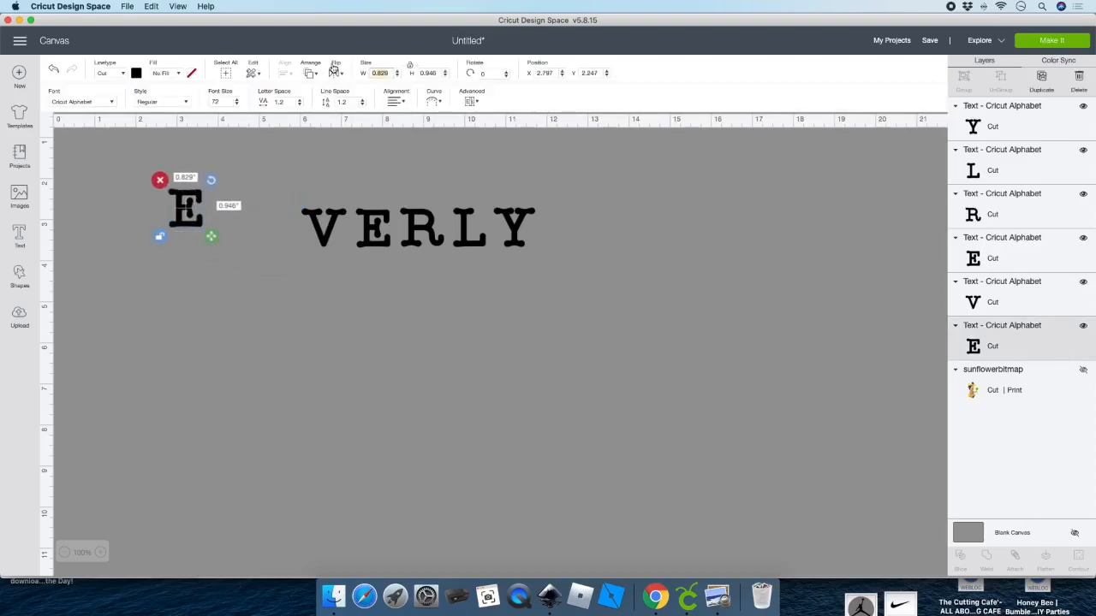
type("1.5")
key("Tab")
type("1")
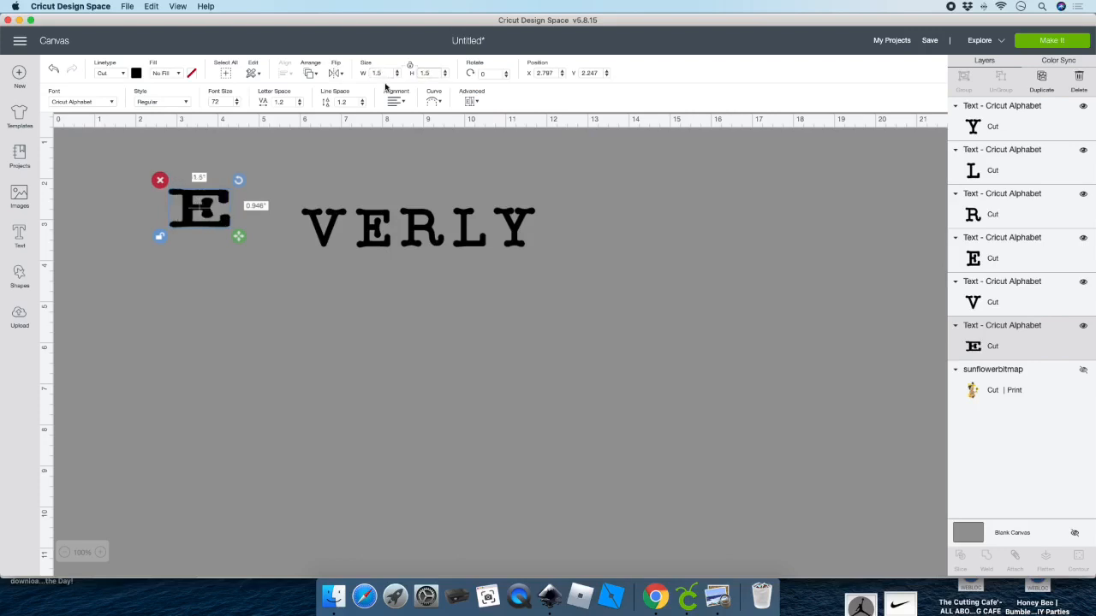
type(".5")
left_click(410, 66)
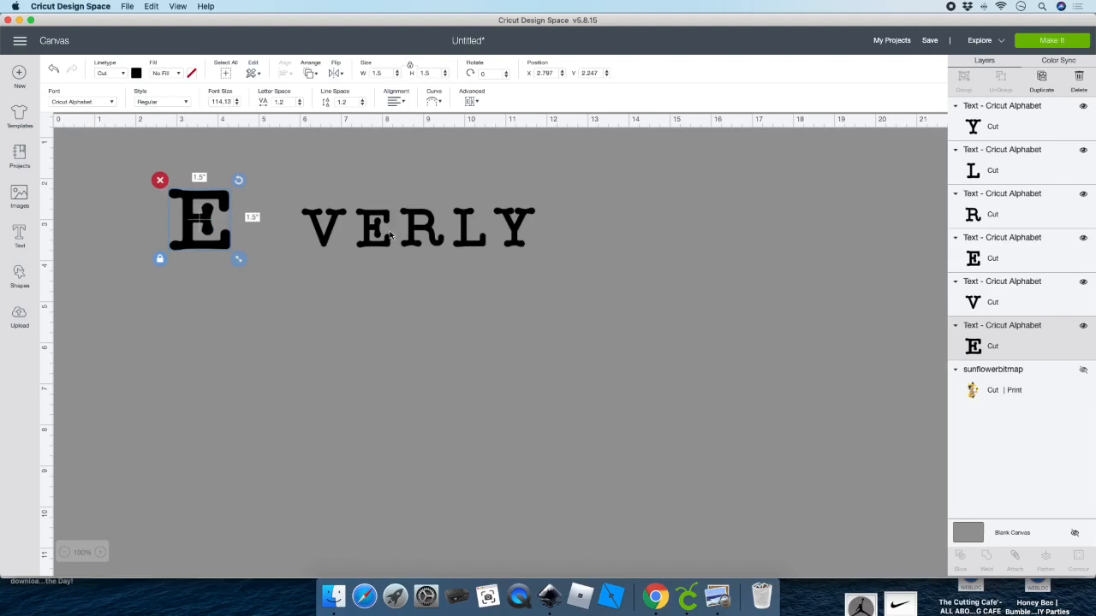
left_click_drag(207, 202, 138, 183)
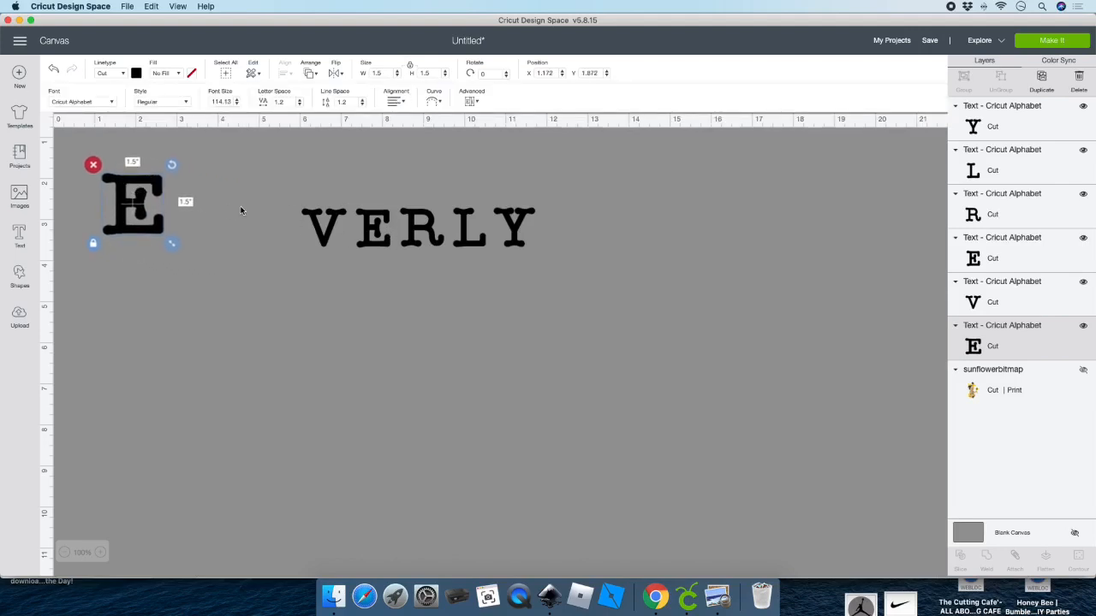
- Move the V beside the enlarged first E and resize it to 1.5 wide by 1.5 high with proportions unlocked
left_click_drag(326, 235, 244, 205)
left_click(413, 66)
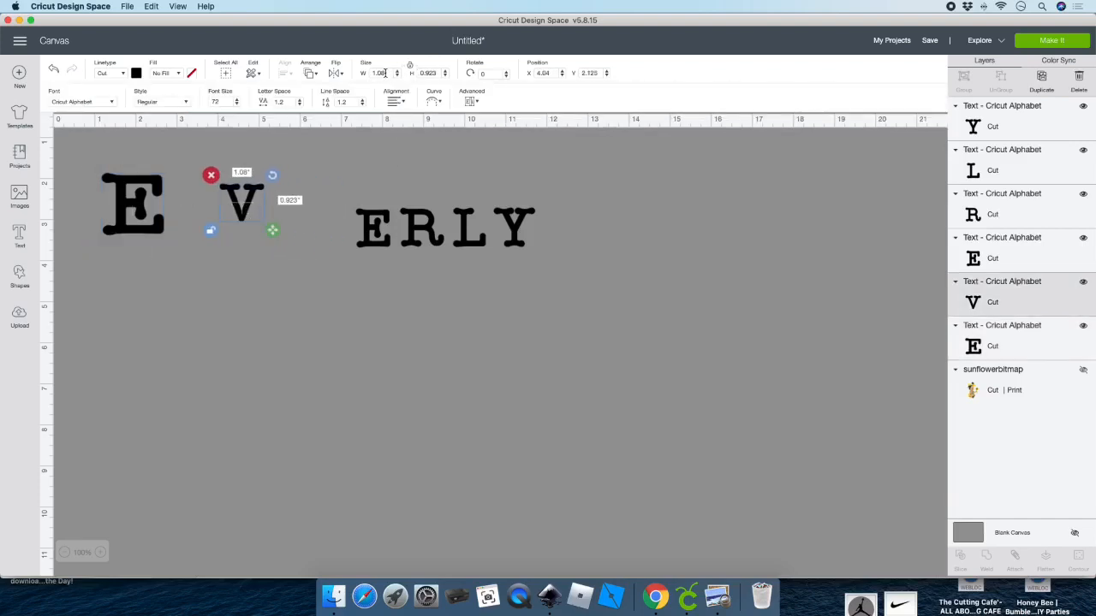
left_click(397, 74)
left_click(398, 74)
left_click(398, 74)
left_click(398, 75)
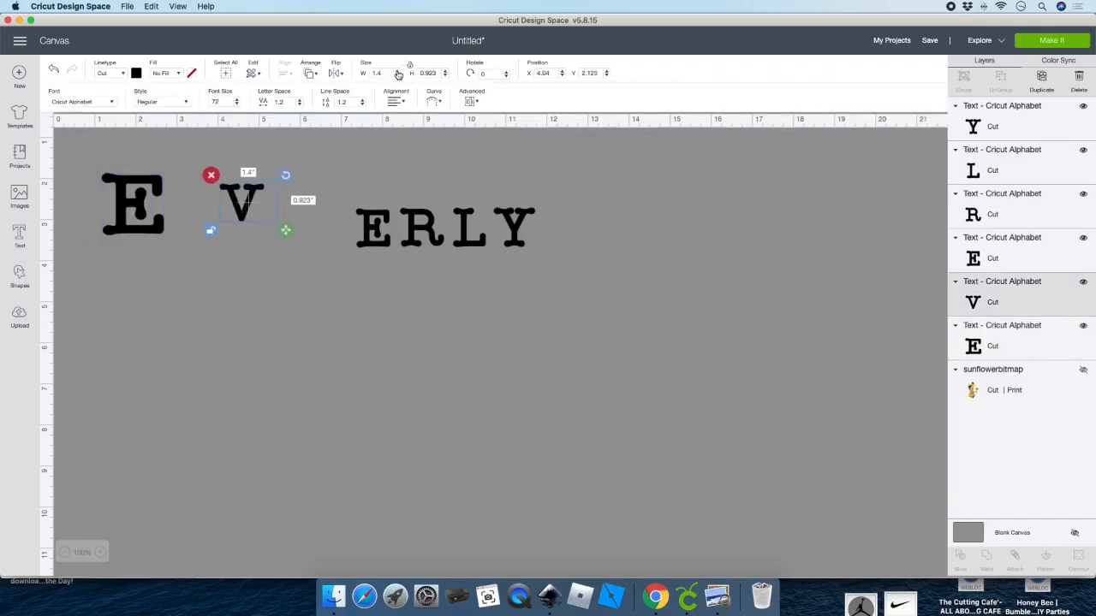
left_click(397, 75)
left_click(398, 74)
left_click(444, 74)
left_click(443, 74)
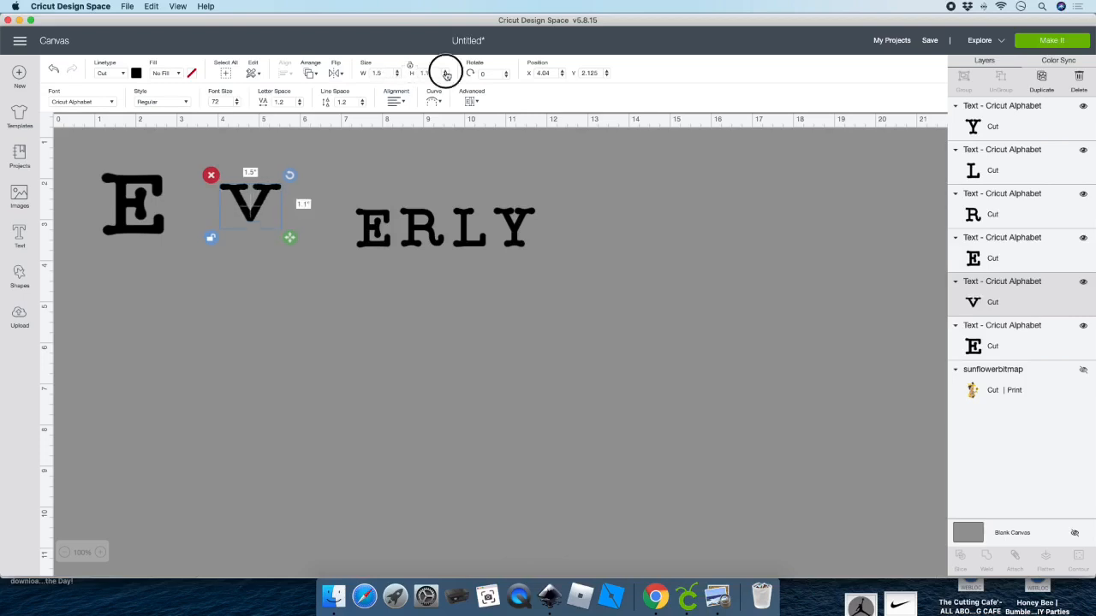
left_click(443, 74)
left_click(444, 75)
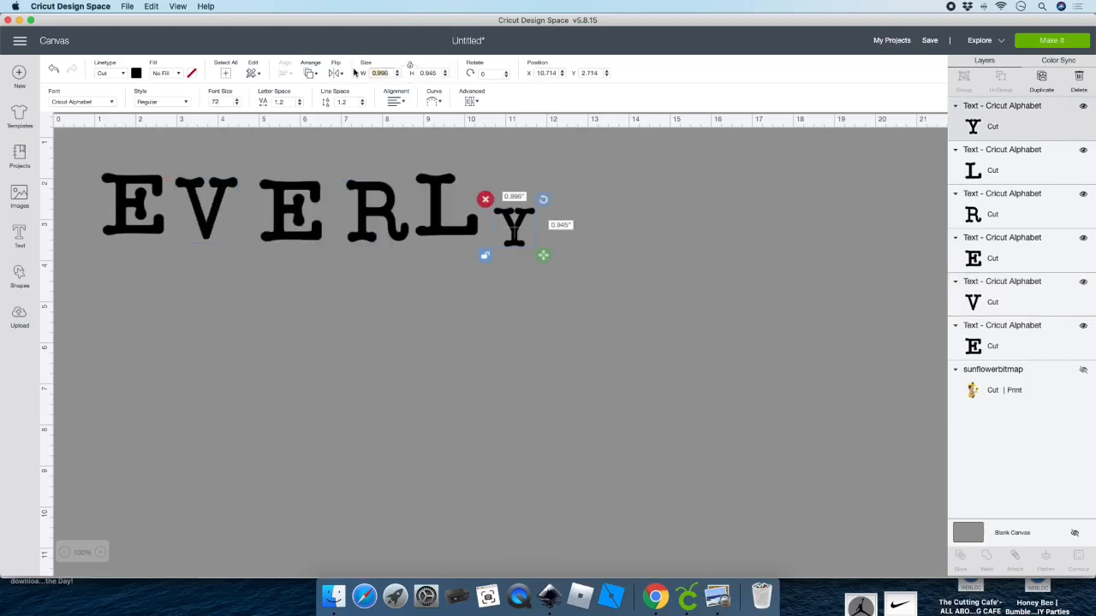
- Resize the Y to 1.5 wide by 1.5 high and move it beside the L at about X 10.519, Y 1.992
type("1.5")
key("Tab")
type("1")
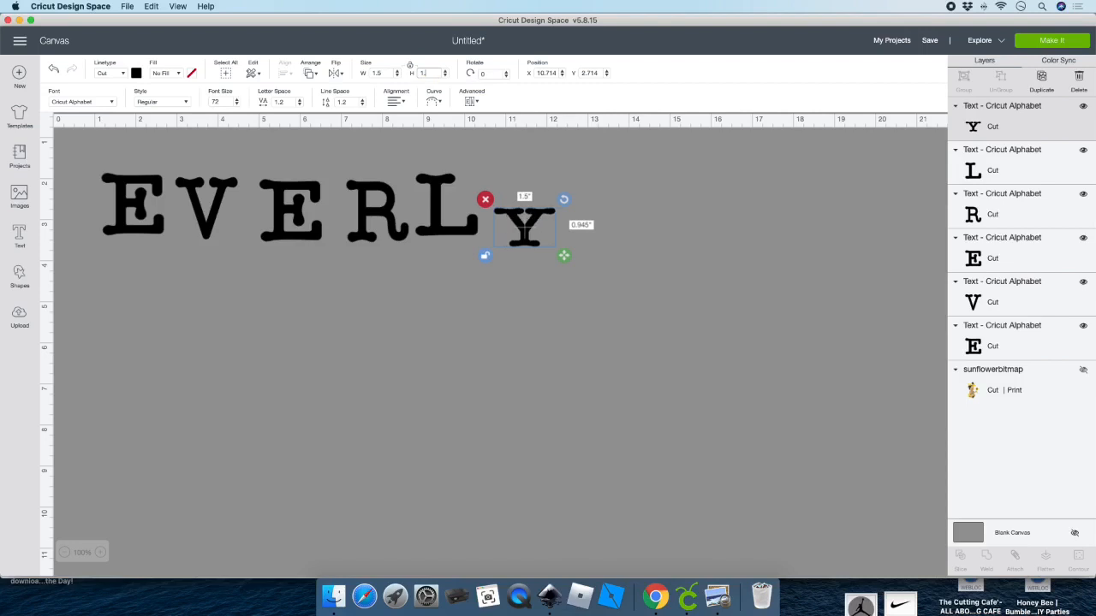
key("Return")
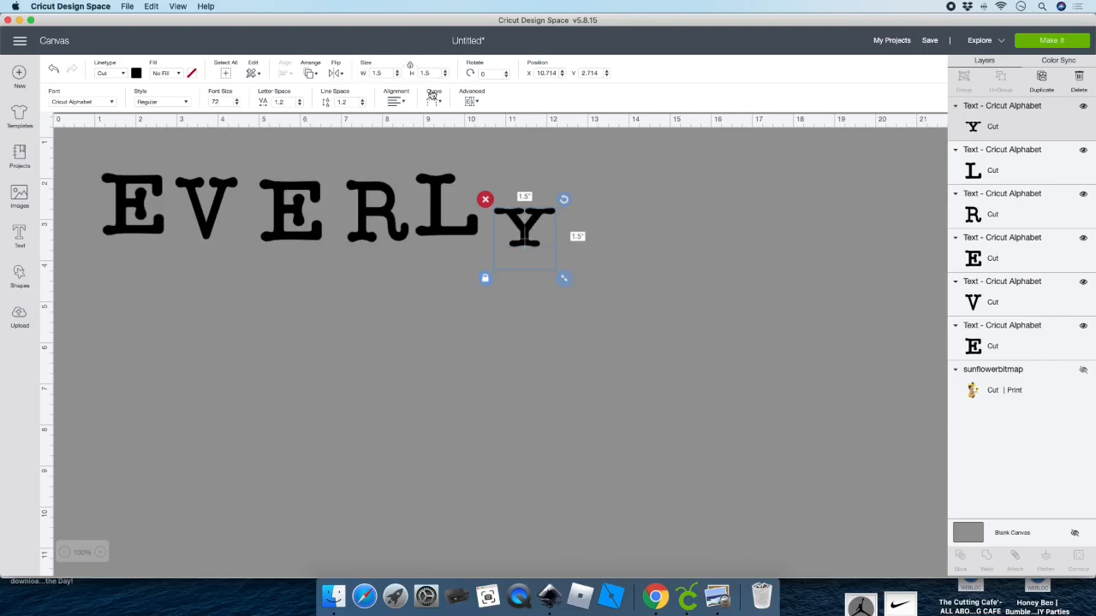
left_click_drag(526, 239, 520, 214)
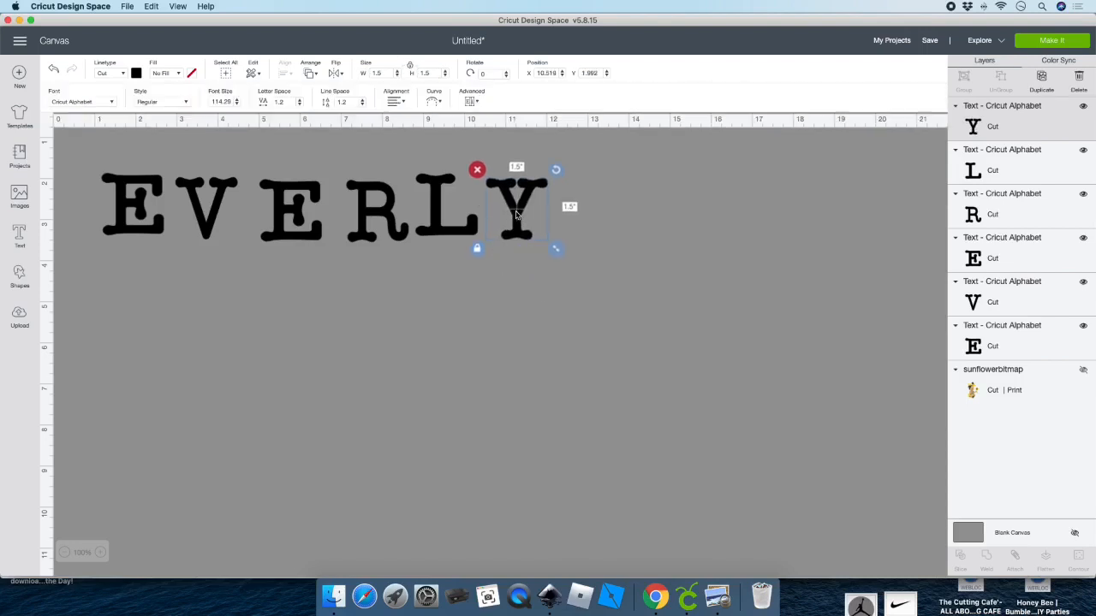
left_click(622, 334)
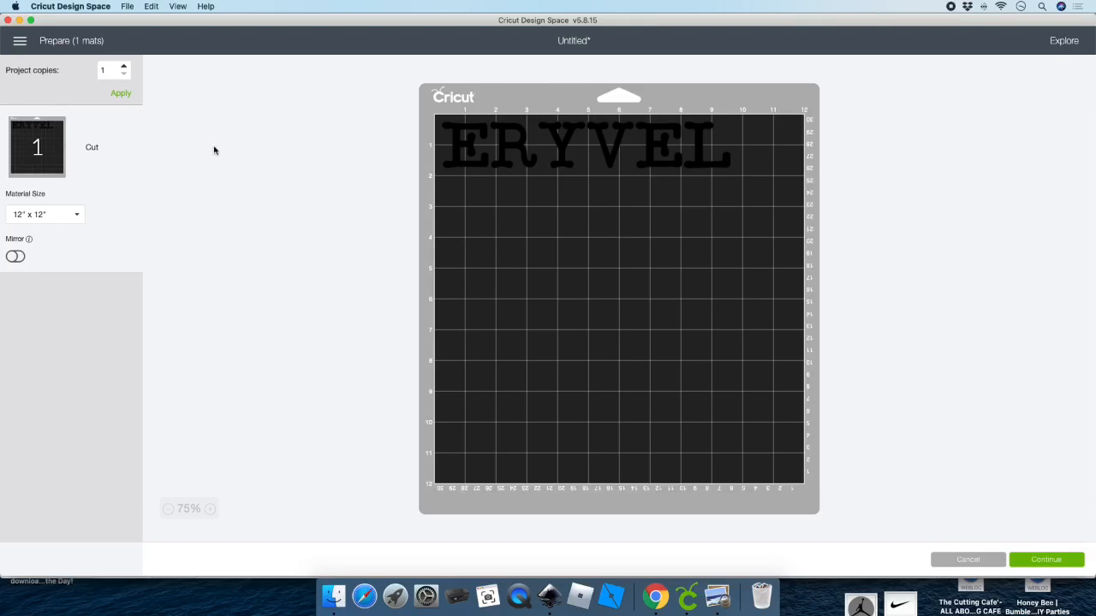
- Set the project copies to 4 on the mat preview and apply the change
left_click(123, 66)
left_click(123, 66)
left_click(123, 66)
left_click(122, 94)
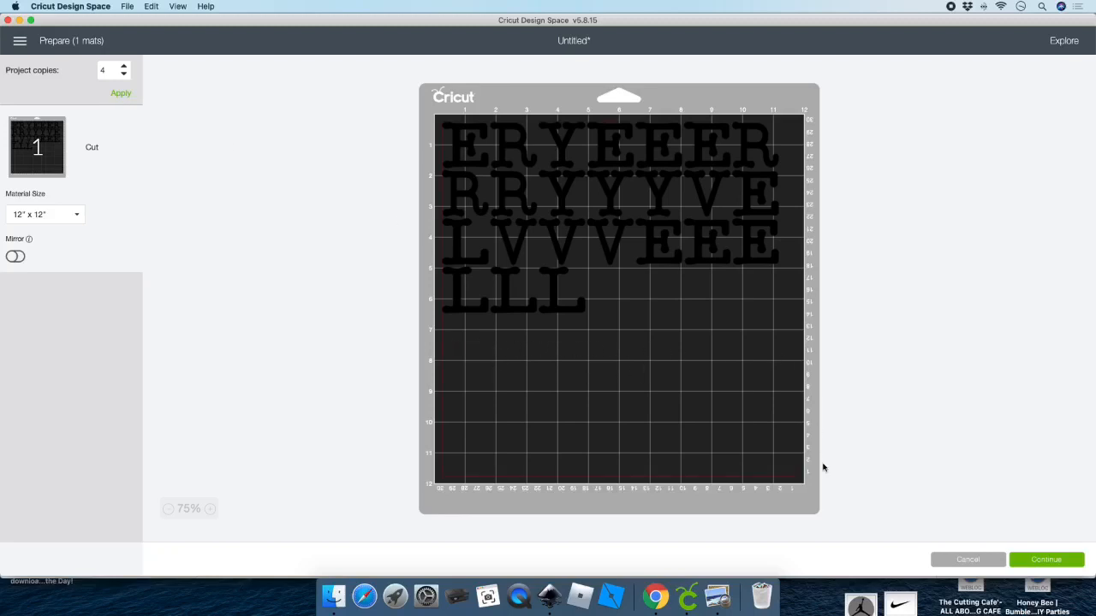
- Raise the project copies to 8 and apply, and try one additional copy to test the mat's capacity
left_click(124, 68)
left_click(124, 67)
left_click(124, 68)
left_click(124, 67)
left_click(124, 67)
left_click(121, 92)
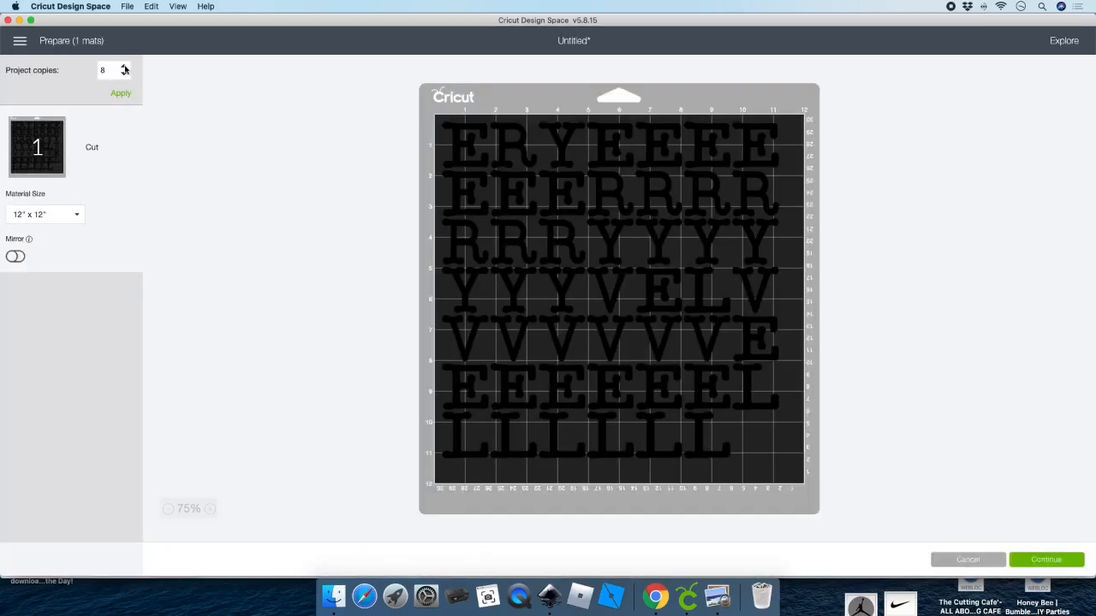
left_click(124, 68)
left_click(121, 92)
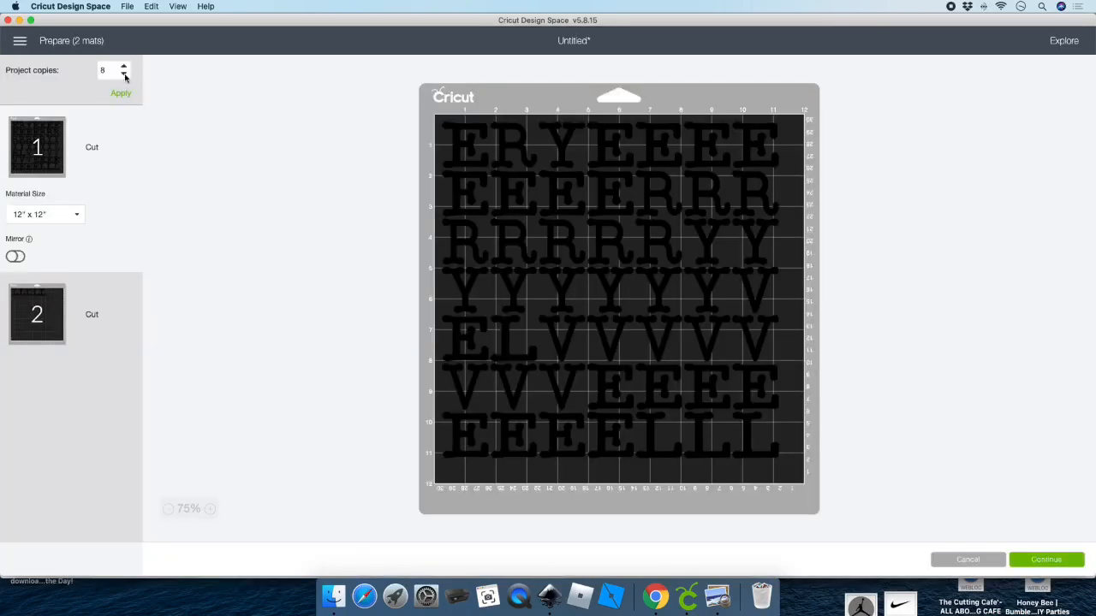
- Return the project copies to 8, apply the change, and continue to the make stage
left_click(124, 75)
left_click(123, 94)
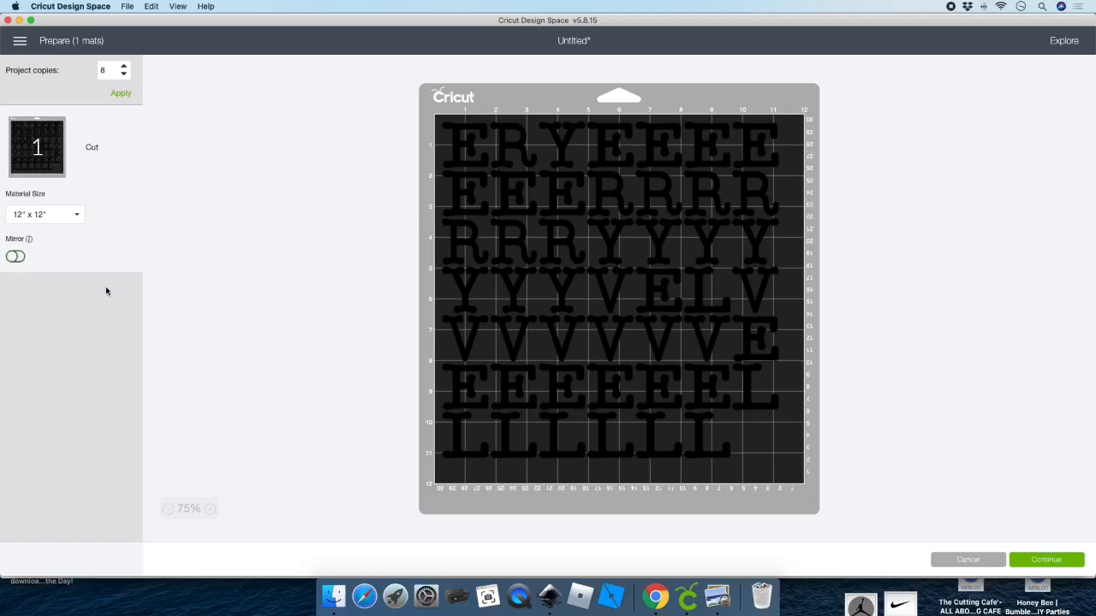
left_click(1051, 563)
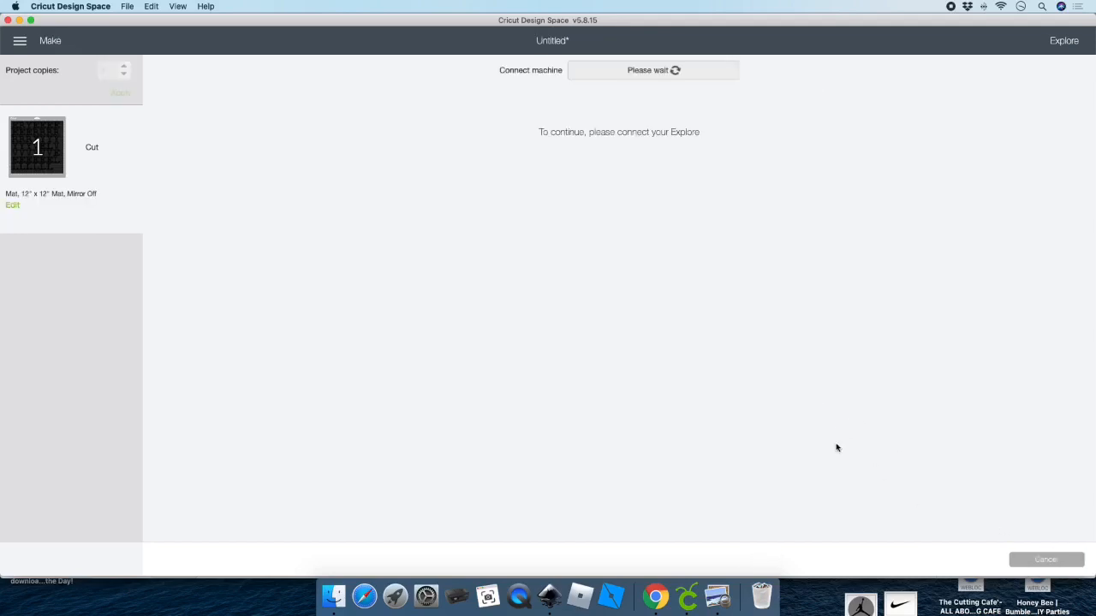